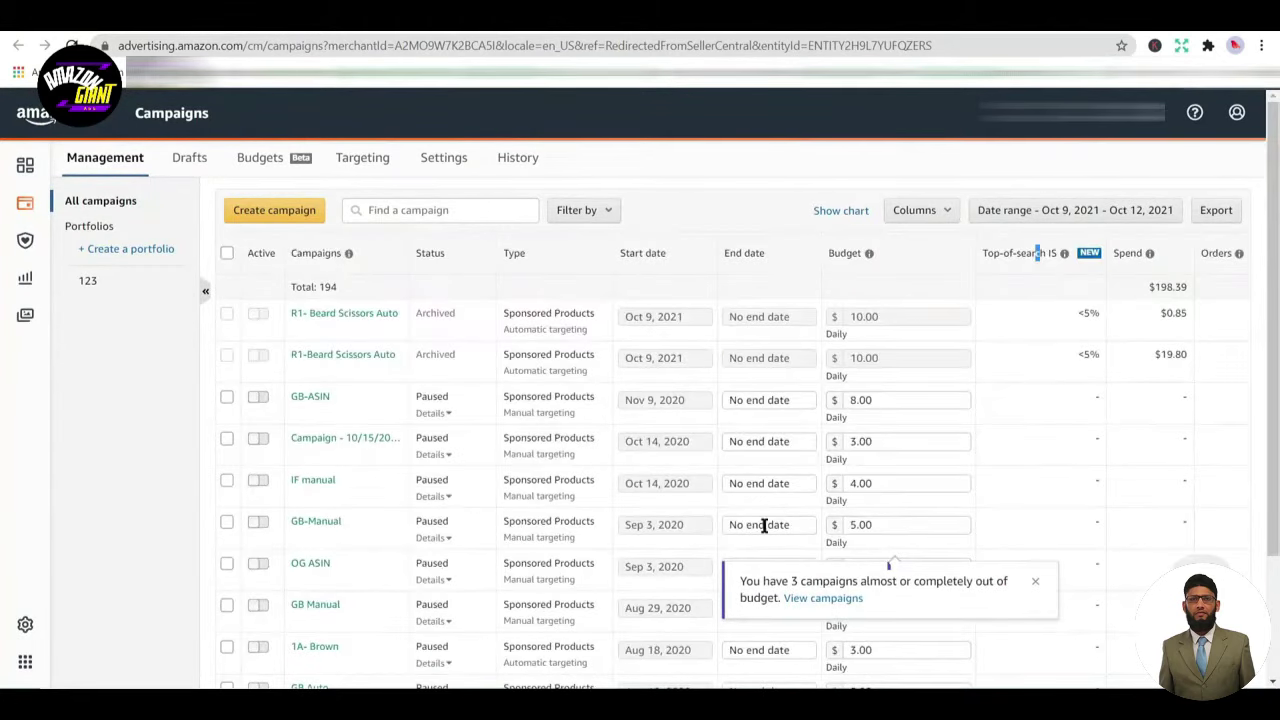
Dismiss the out-of-budget notice and set the campaign date range to October 4–11, 2021
{"action": "left_click", "coordinate": [1035, 582]}
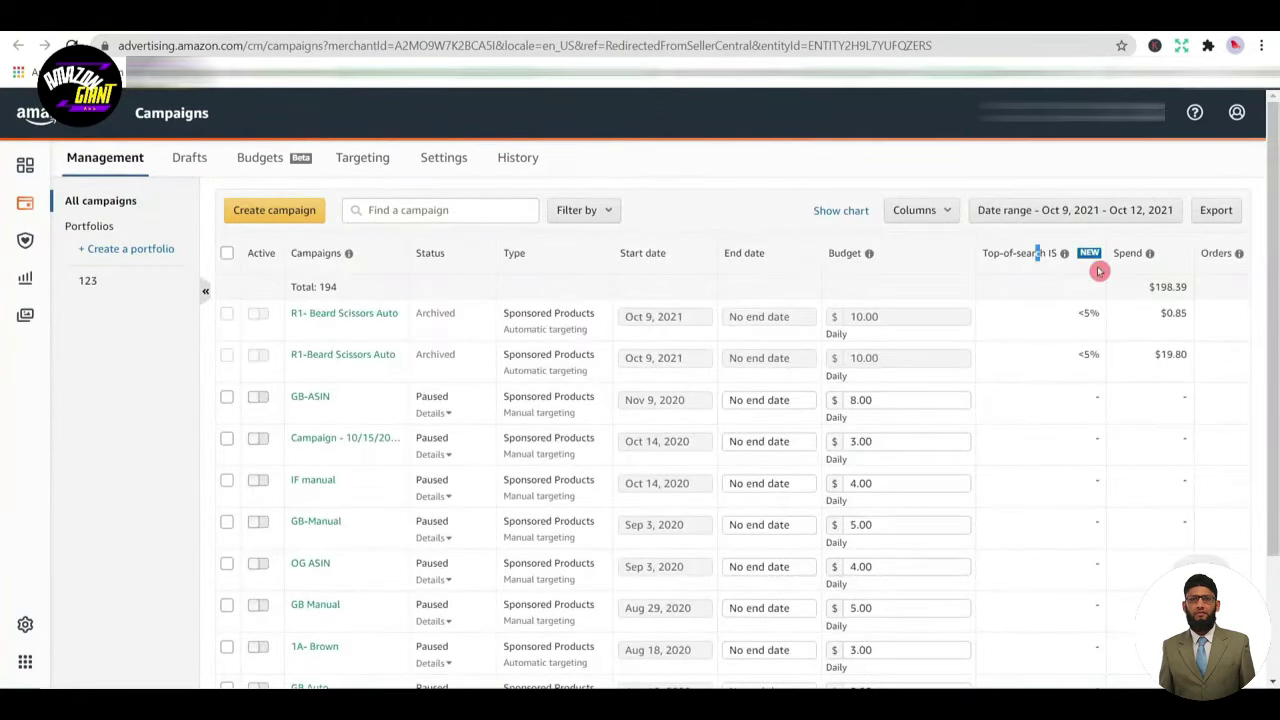
{"action": "left_click", "coordinate": [1105, 218]}
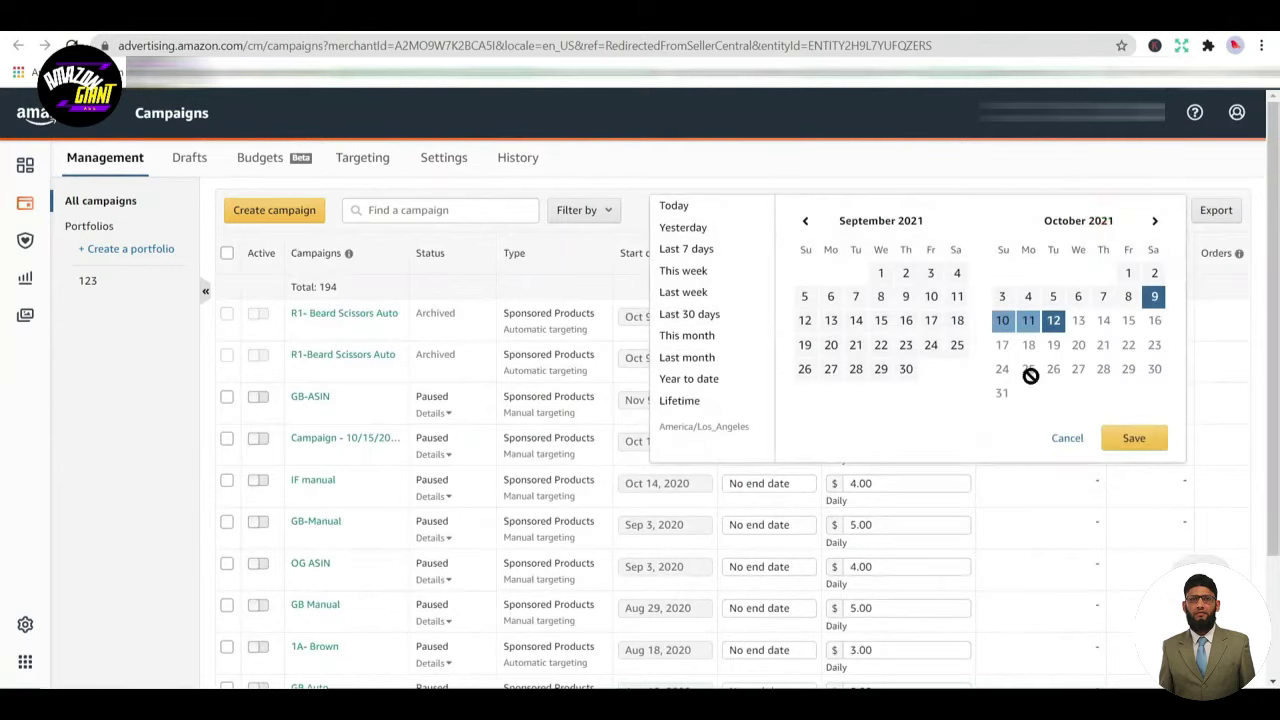
{"action": "left_click", "coordinate": [1028, 297]}
{"action": "left_click", "coordinate": [1026, 326]}
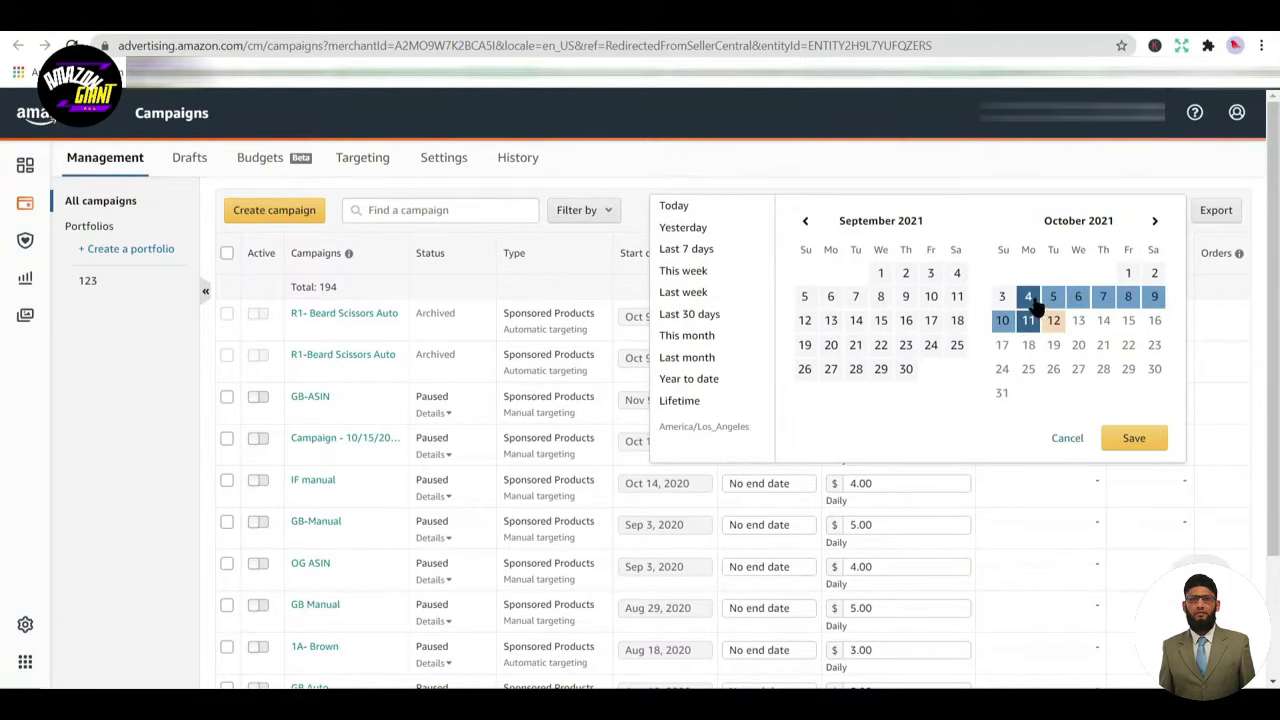
{"action": "left_click", "coordinate": [1092, 438]}
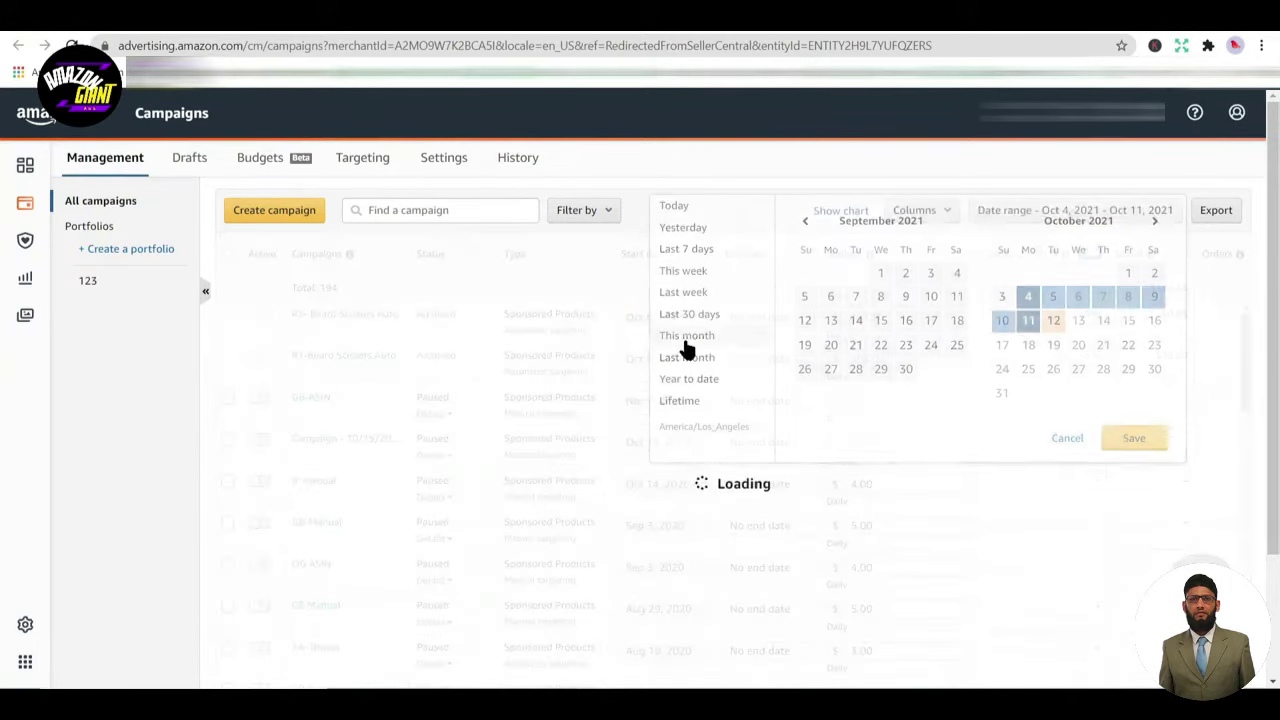
Search the campaign list for "r1"
{"action": "left_click", "coordinate": [410, 211]}
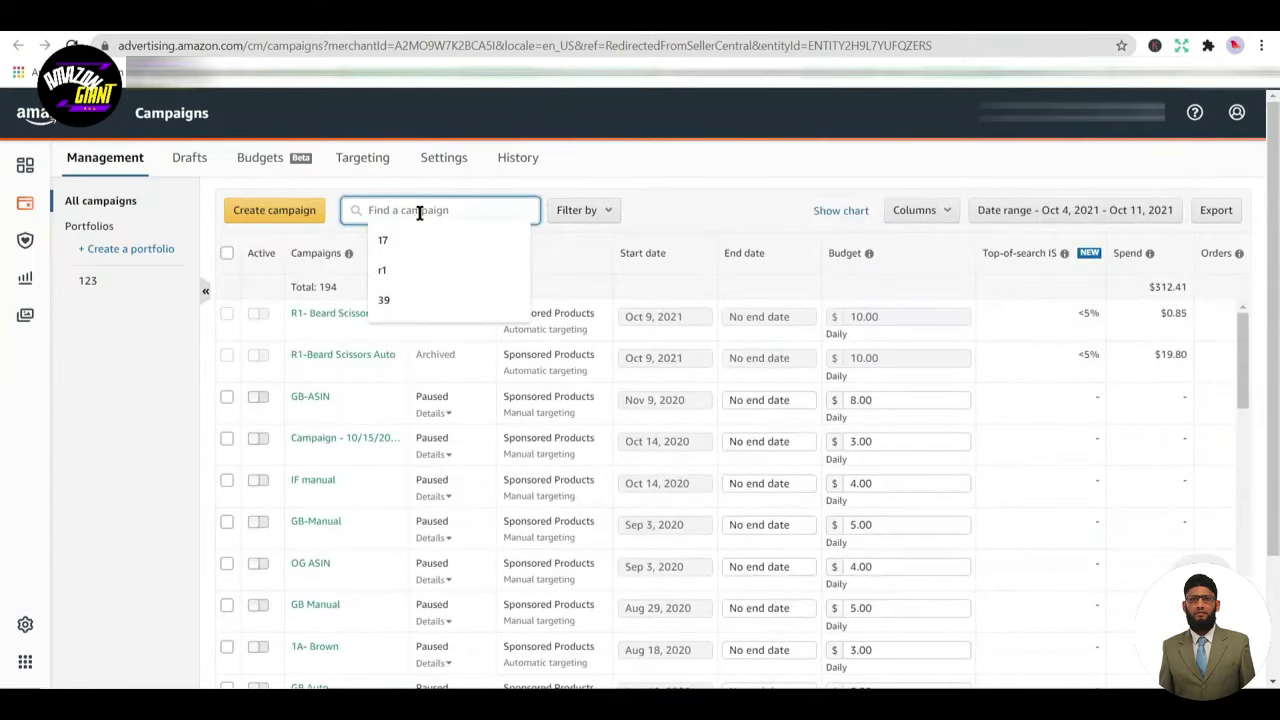
{"action": "type", "text": "r1"}
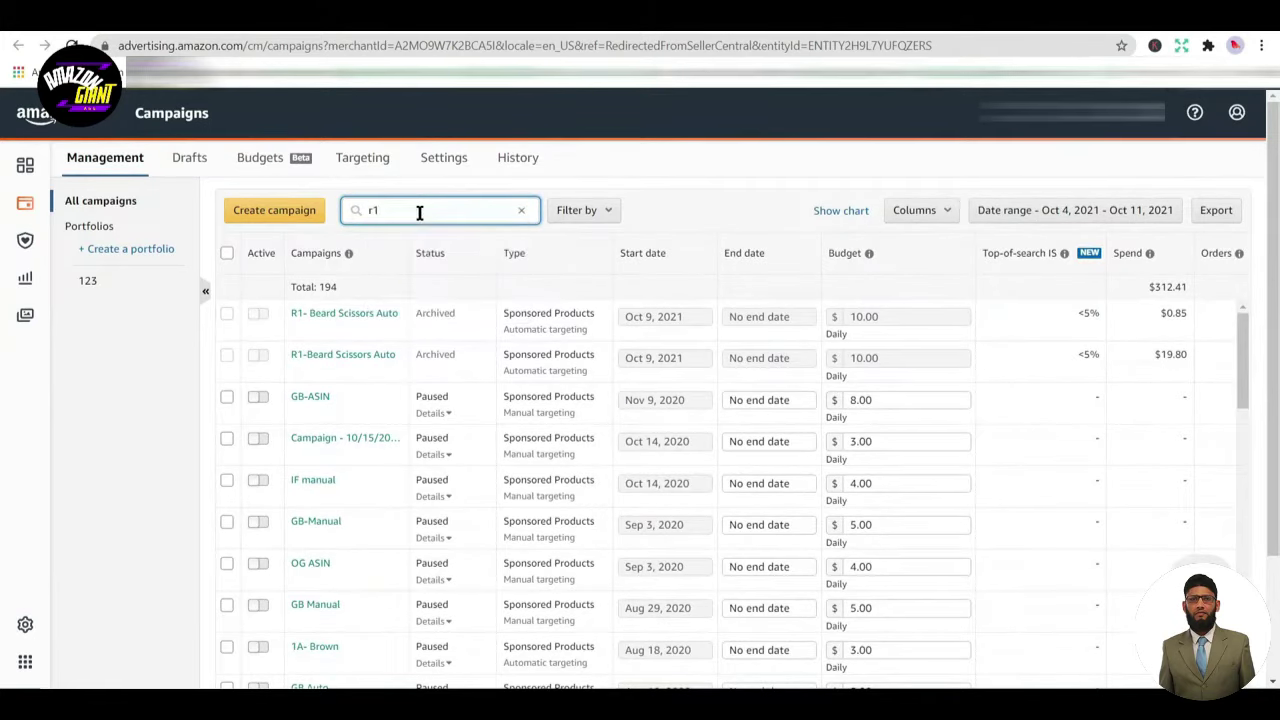
{"action": "key", "text": "Return"}
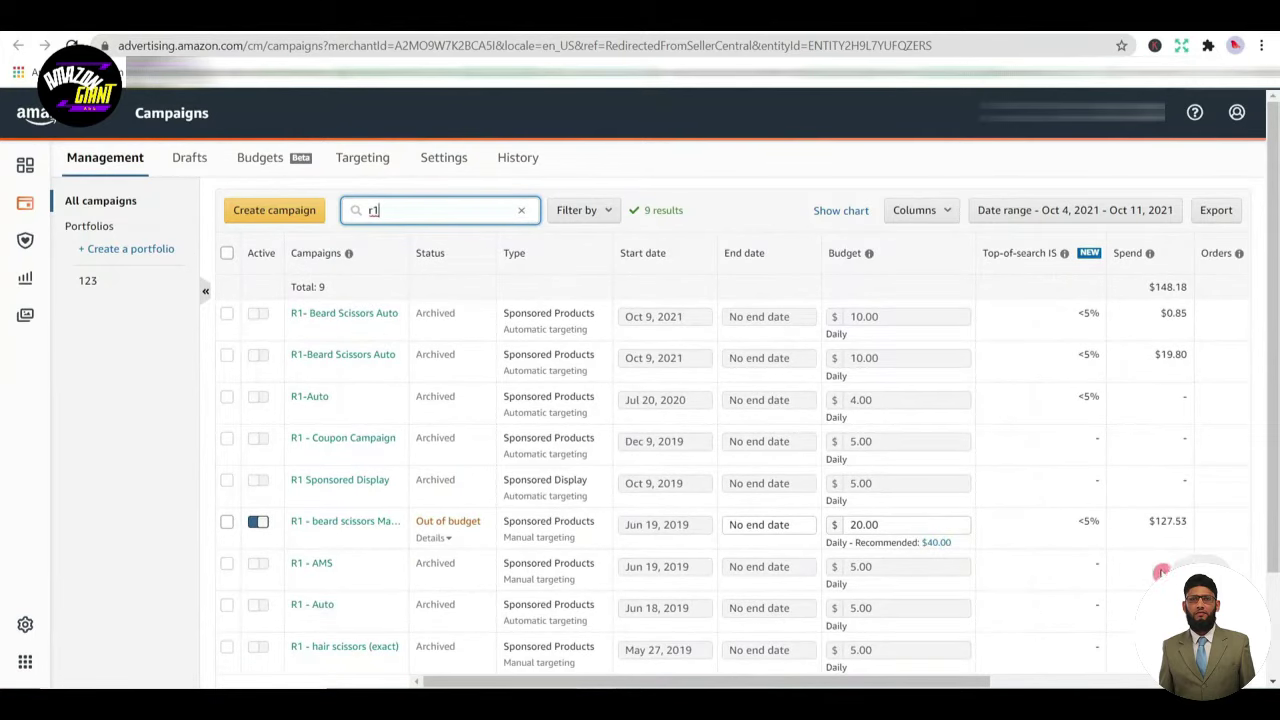
Set the daily budget of the active R1 - beard scissors Manual campaign to $25 and save it
{"action": "scroll", "coordinate": [1160, 572], "scroll_direction": "down", "scroll_amount": 2}
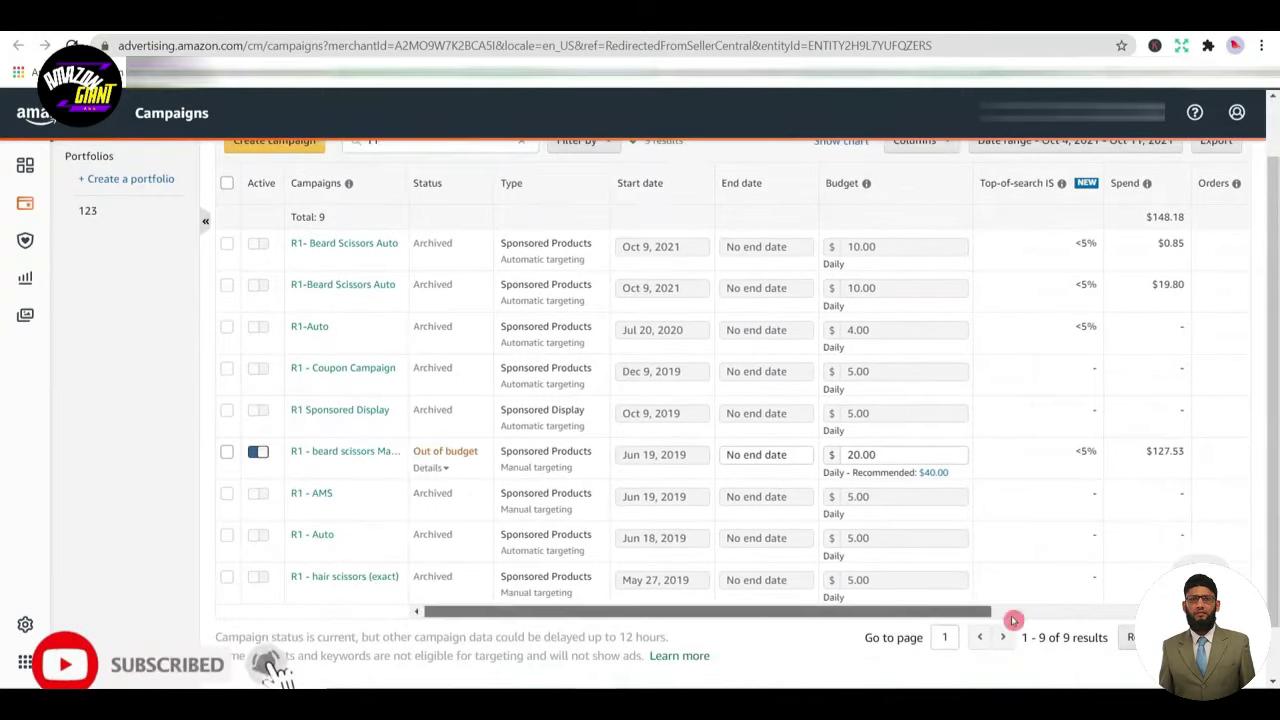
{"action": "left_click_drag", "start_coordinate": [1013, 621], "coordinate": [1043, 611]}
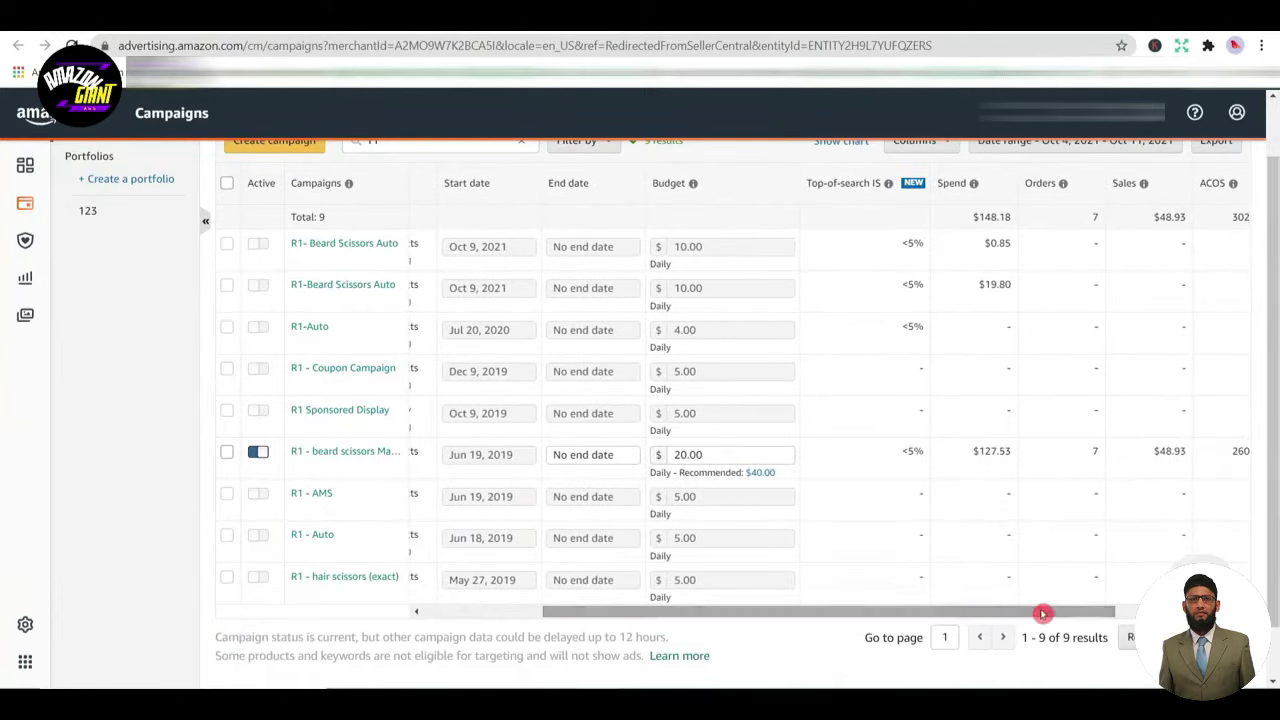
{"action": "left_click", "coordinate": [731, 455]}
{"action": "key", "text": "BackSpace"}
{"action": "key", "text": "BackSpace"}
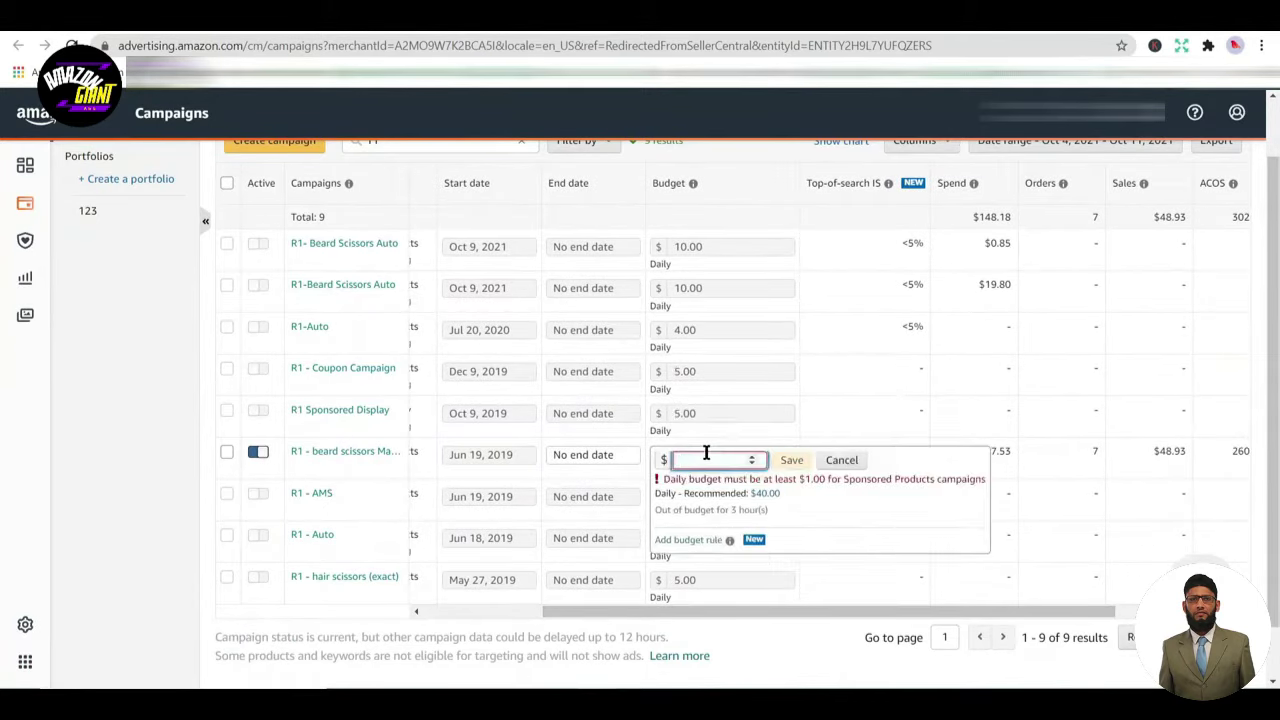
{"action": "type", "text": "25"}
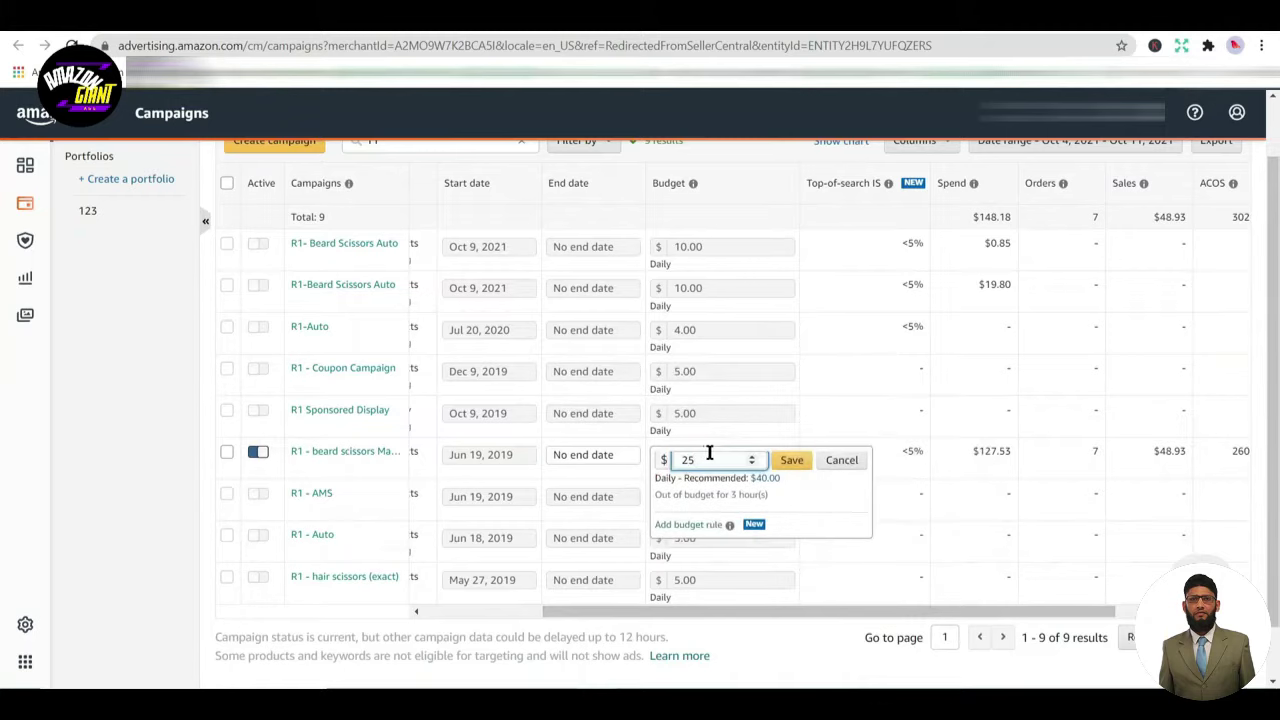
{"action": "left_click", "coordinate": [788, 461]}
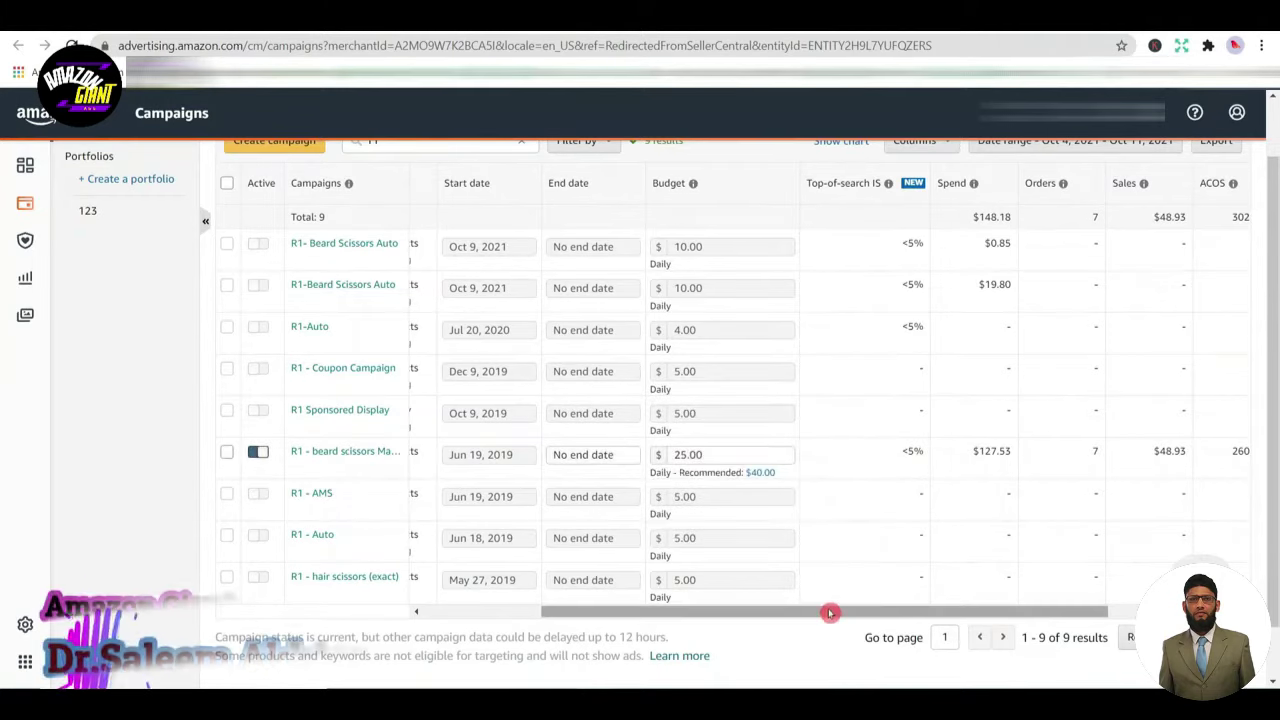
Examine the spend, orders, sales, ACOS and ROAS of the active R1 beard scissors campaign
{"action": "left_click_drag", "start_coordinate": [830, 608], "coordinate": [958, 627]}
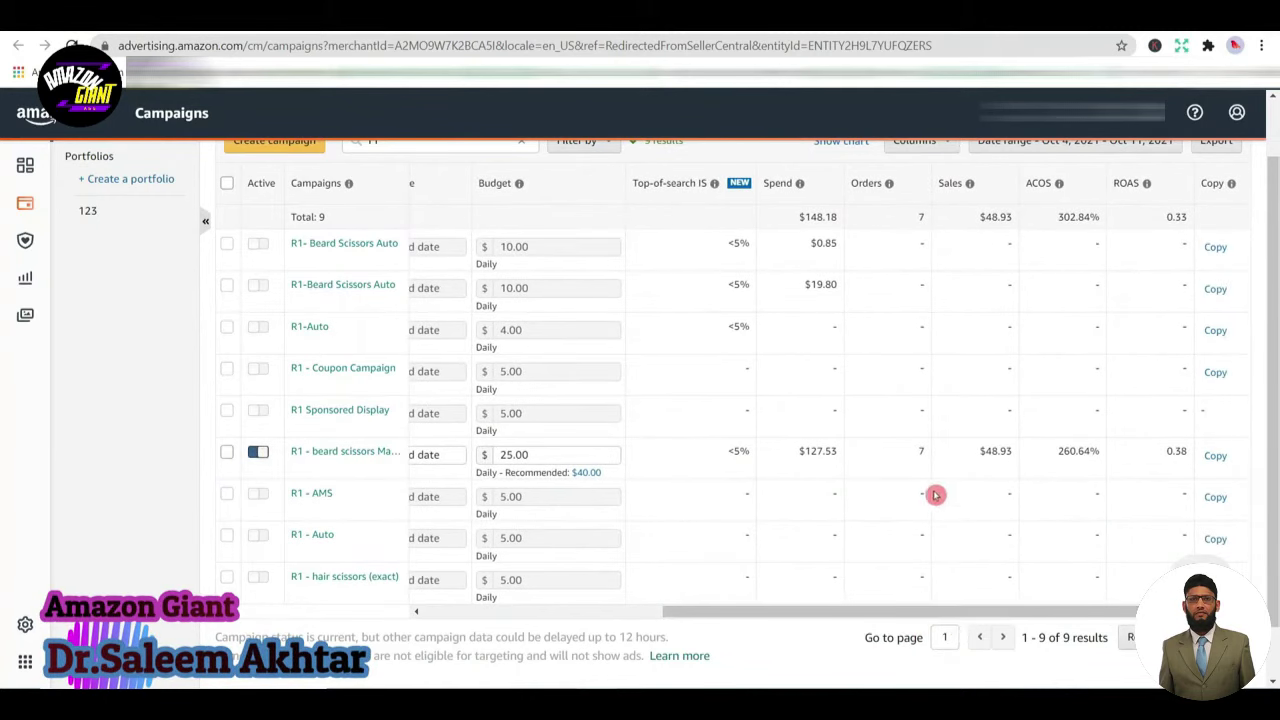
{"action": "double_click", "coordinate": [818, 456]}
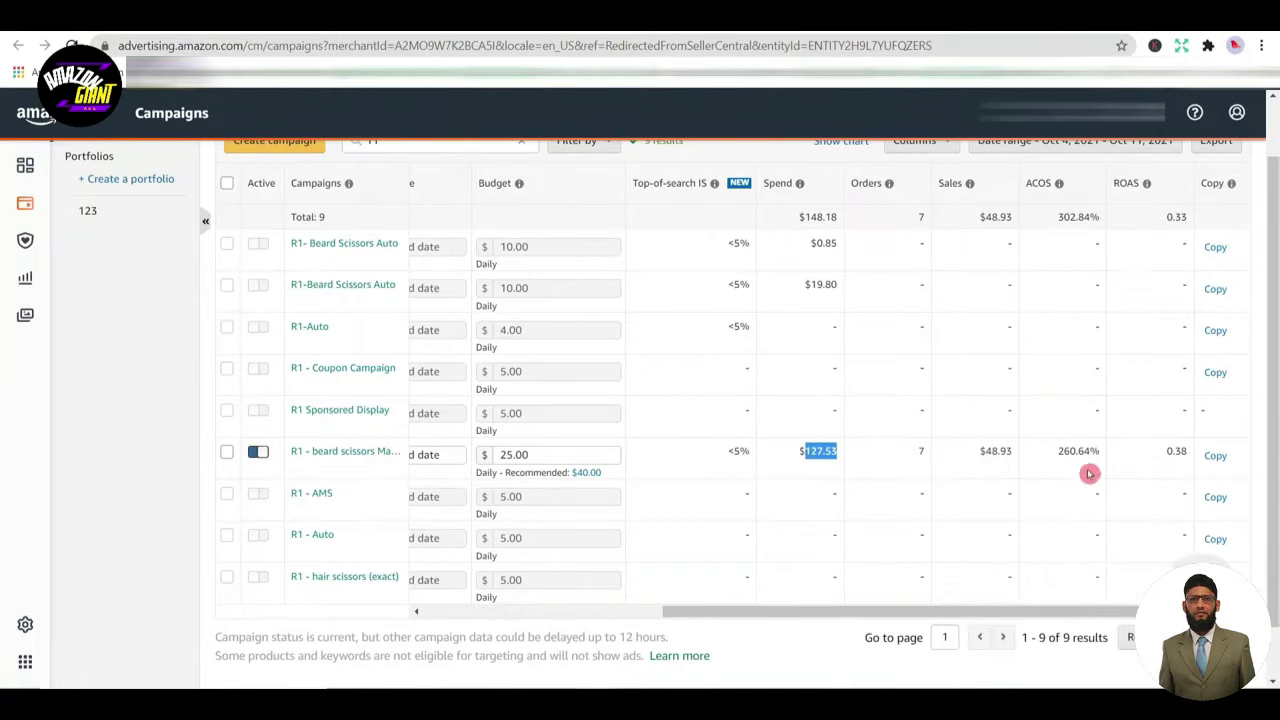
{"action": "mouse_move", "coordinate": [1059, 190]}
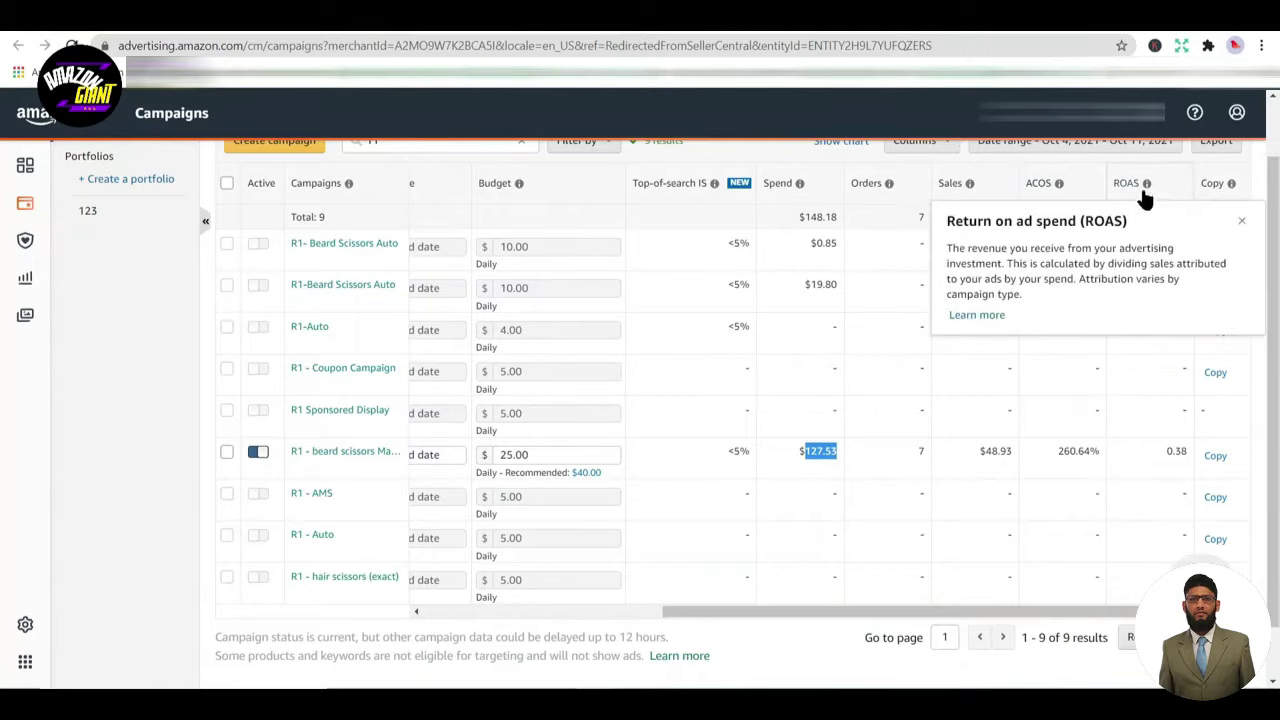
{"action": "left_click", "coordinate": [1141, 341]}
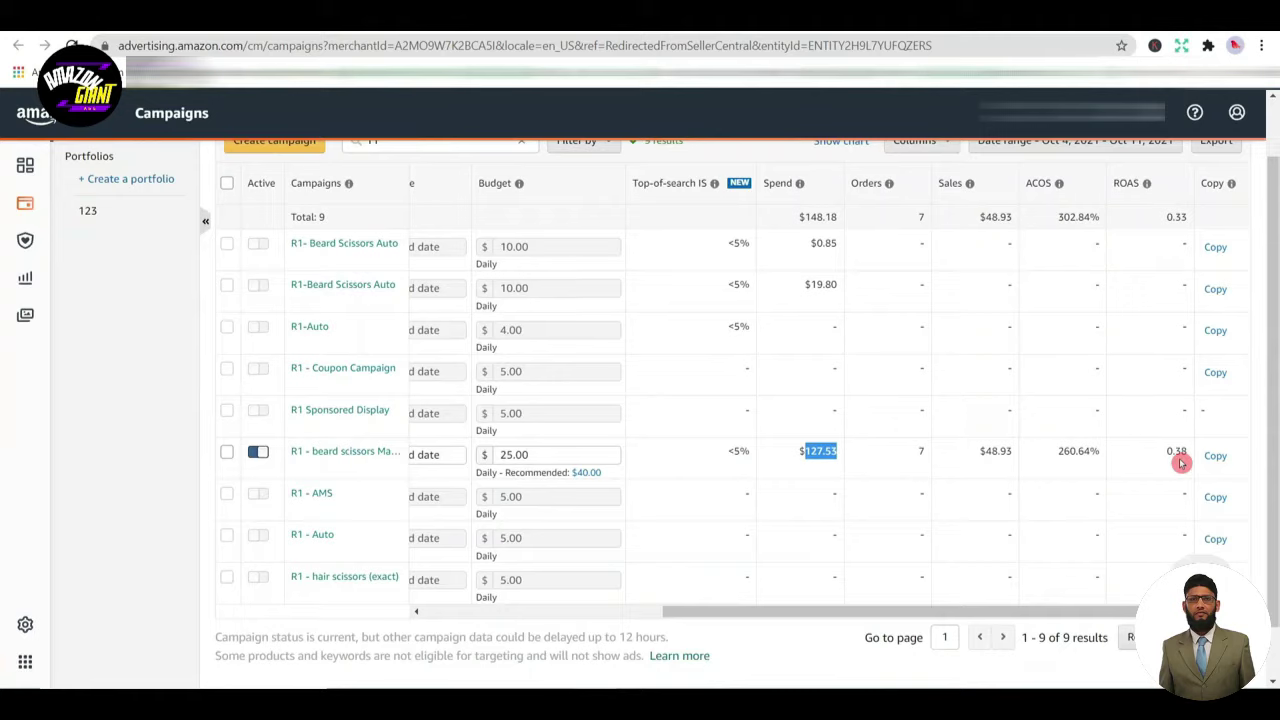
{"action": "left_click", "coordinate": [142, 455]}
{"action": "left_click", "coordinate": [908, 461]}
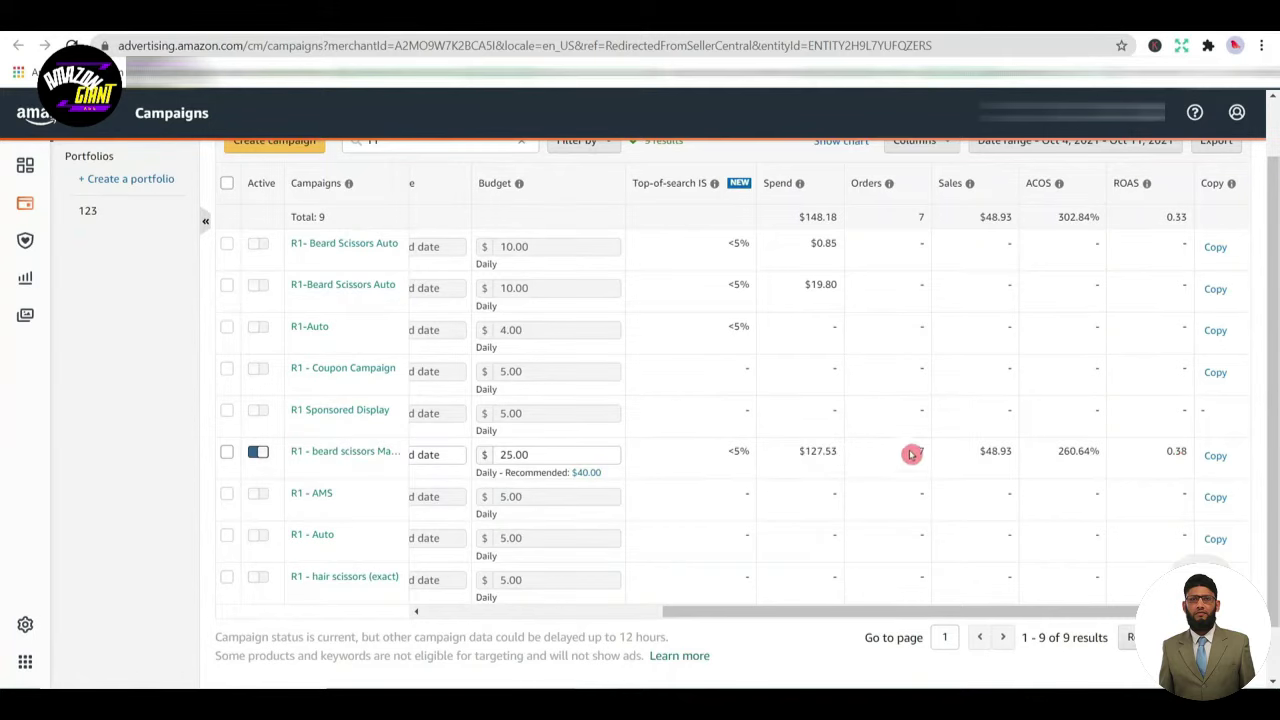
{"action": "scroll", "coordinate": [955, 371], "scroll_direction": "up", "scroll_amount": 1}
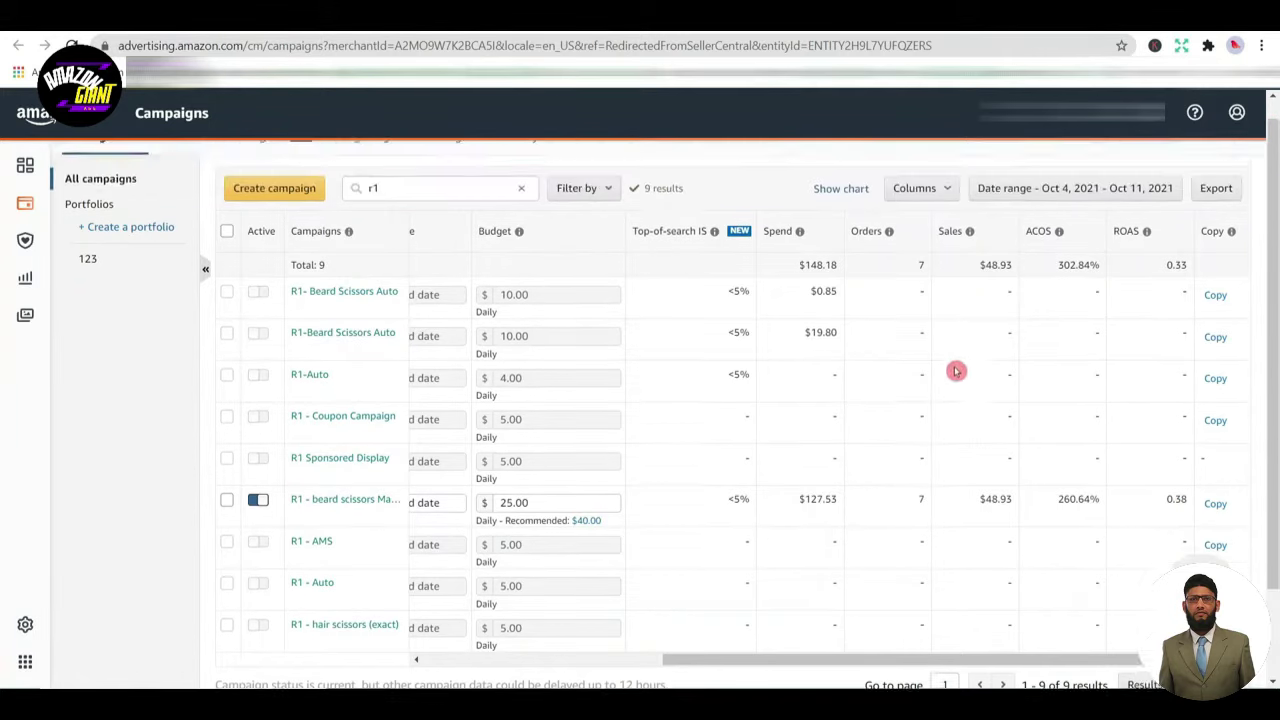
{"action": "scroll", "coordinate": [955, 371], "scroll_direction": "up", "scroll_amount": 1}
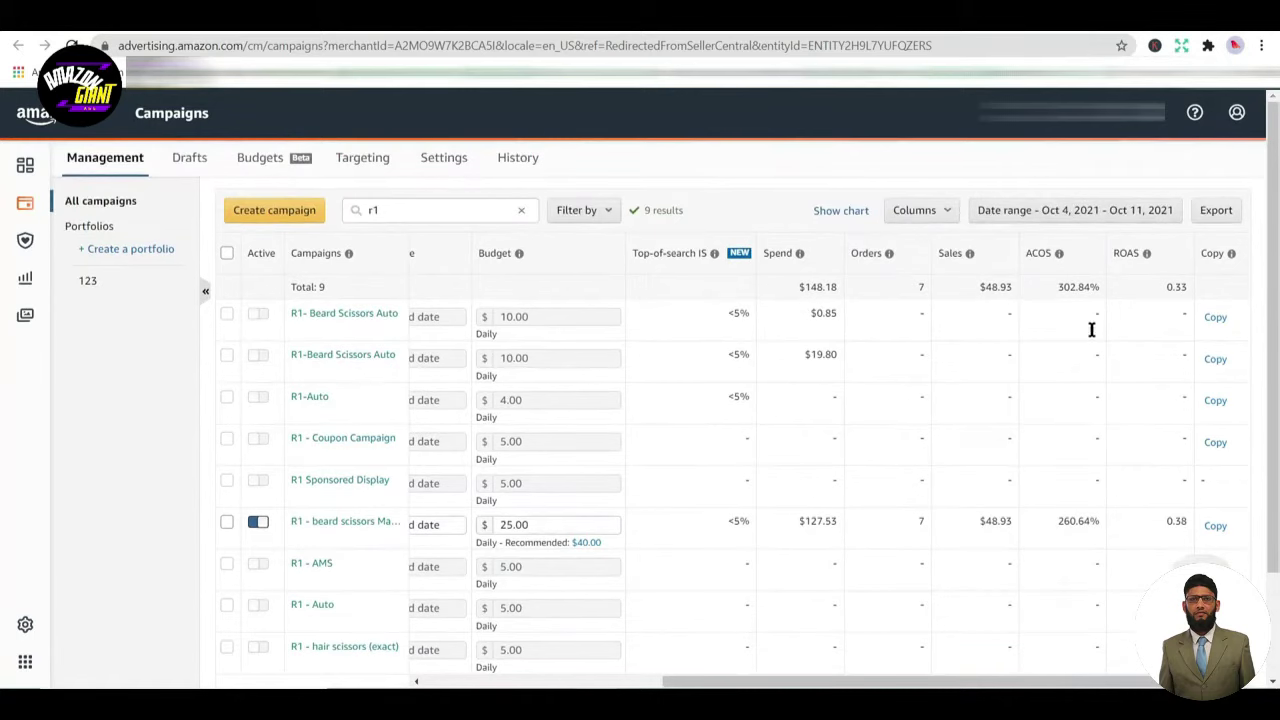
Switch to Manage Inventory in Seller Central and search the products for SKU "R1"
{"action": "left_click", "coordinate": [928, 550]}
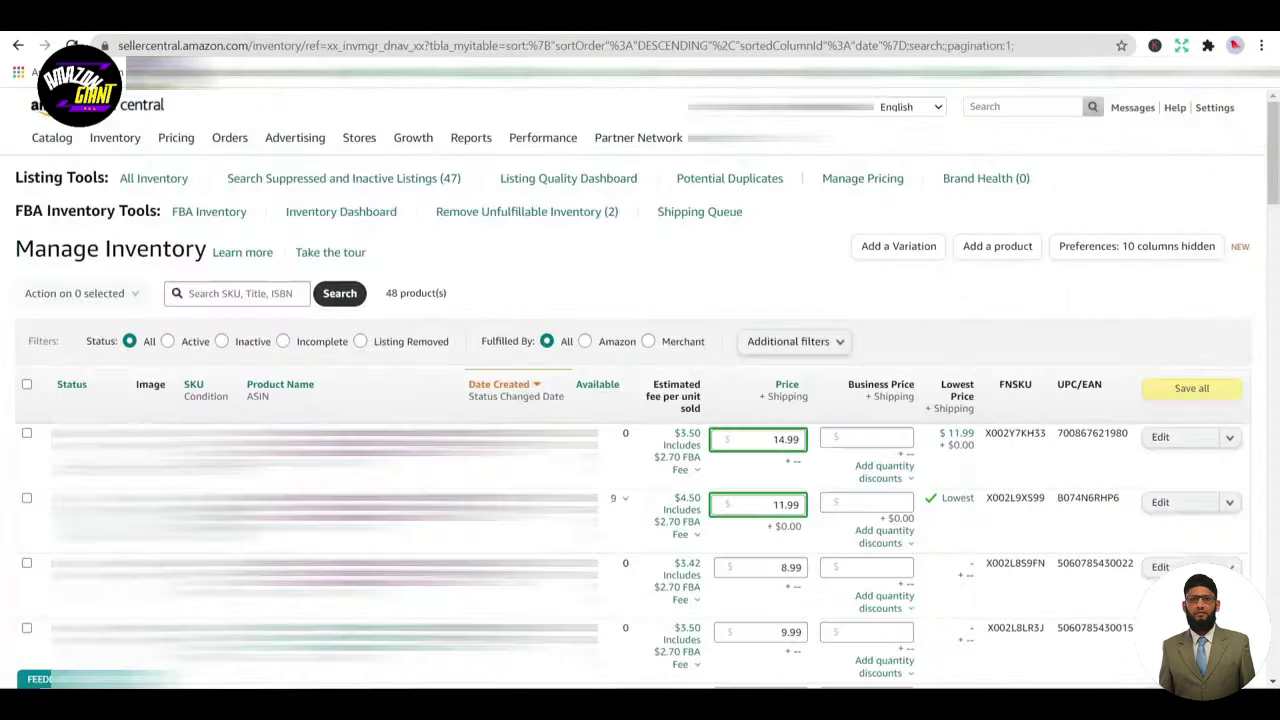
{"action": "left_click", "coordinate": [241, 296]}
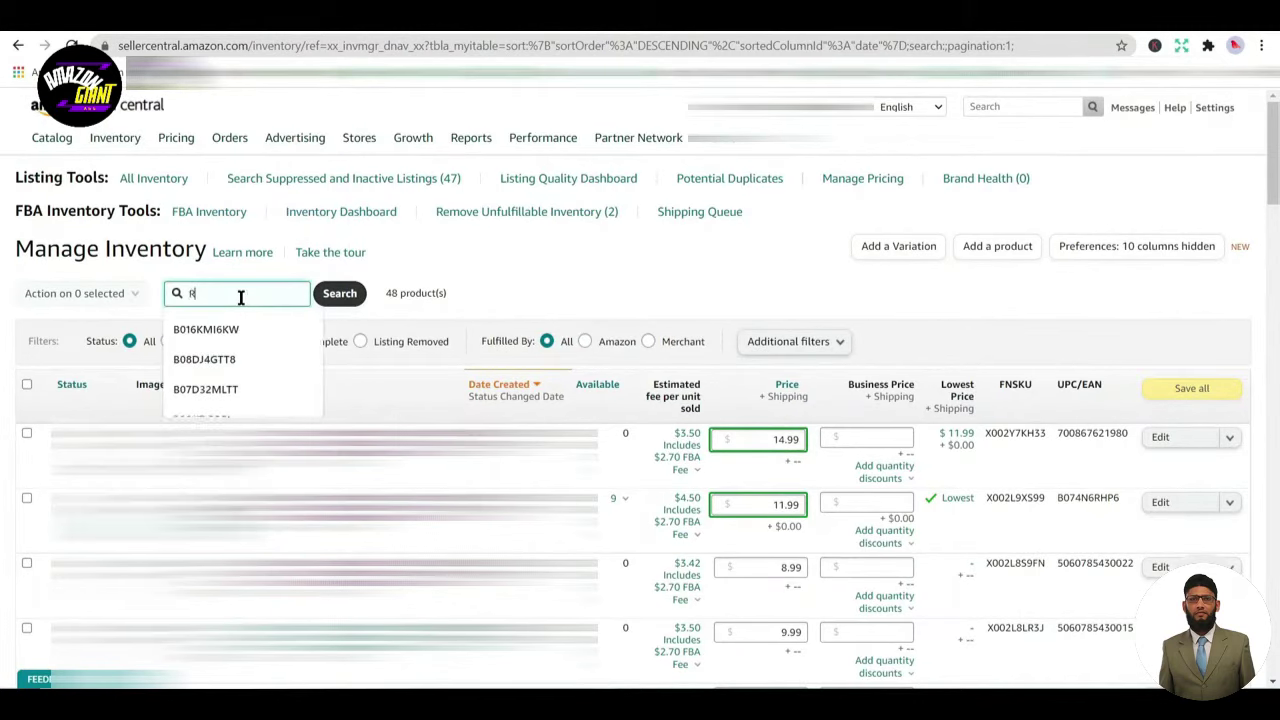
{"action": "type", "text": "R1"}
{"action": "key", "text": "Return"}
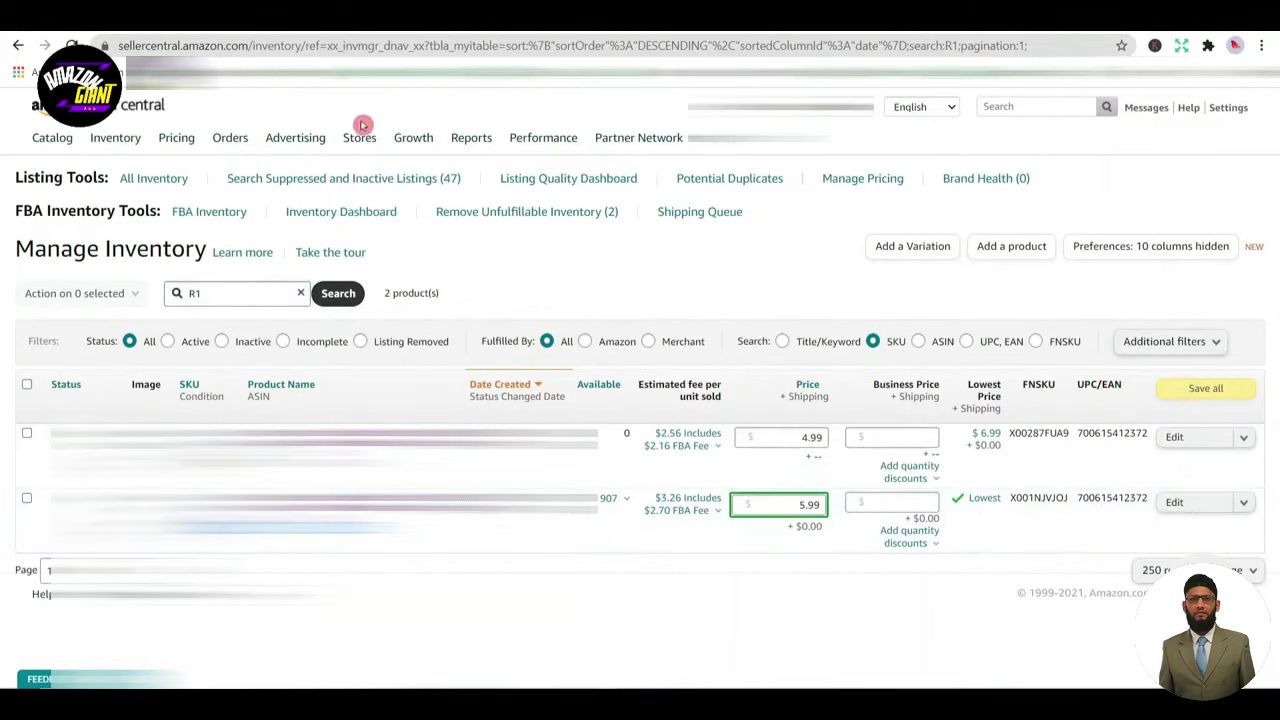
Go to Manage Orders and set the order date range from 10/4/21 to 10/11/21
{"action": "right_click", "coordinate": [252, 172]}
{"action": "key", "text": "Escape"}
{"action": "left_click", "coordinate": [252, 172]}
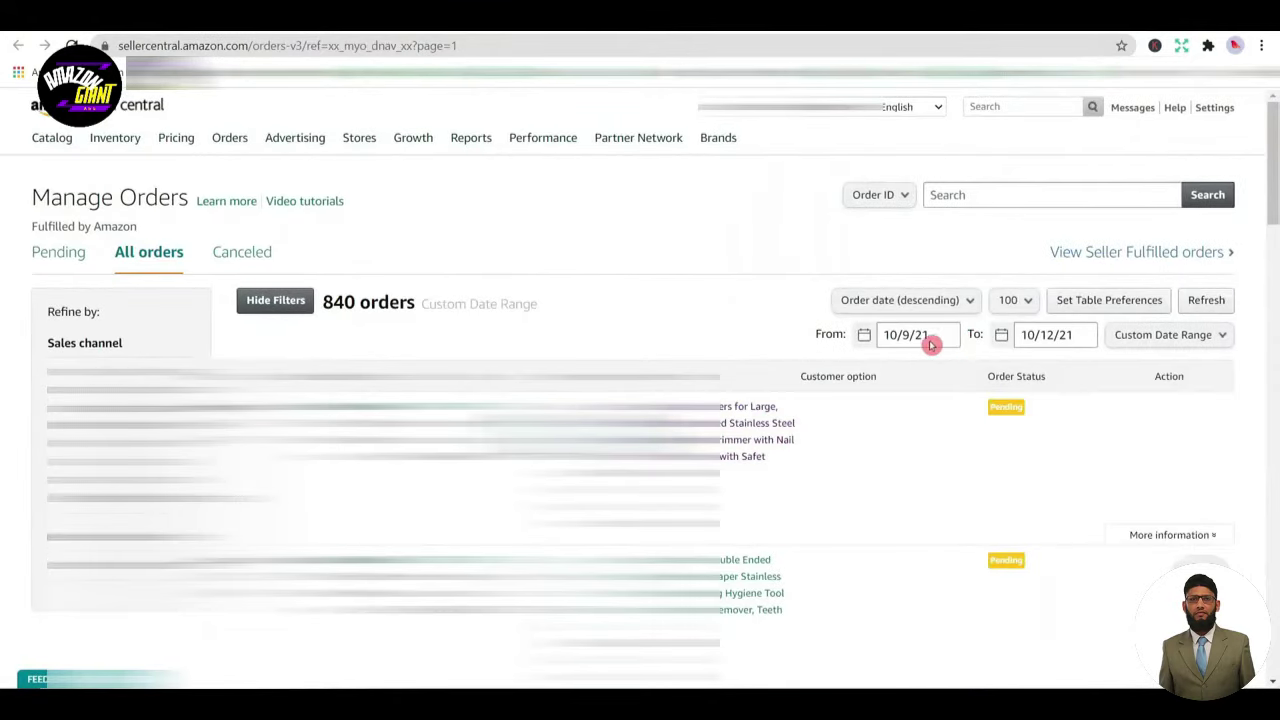
{"action": "left_click", "coordinate": [920, 338]}
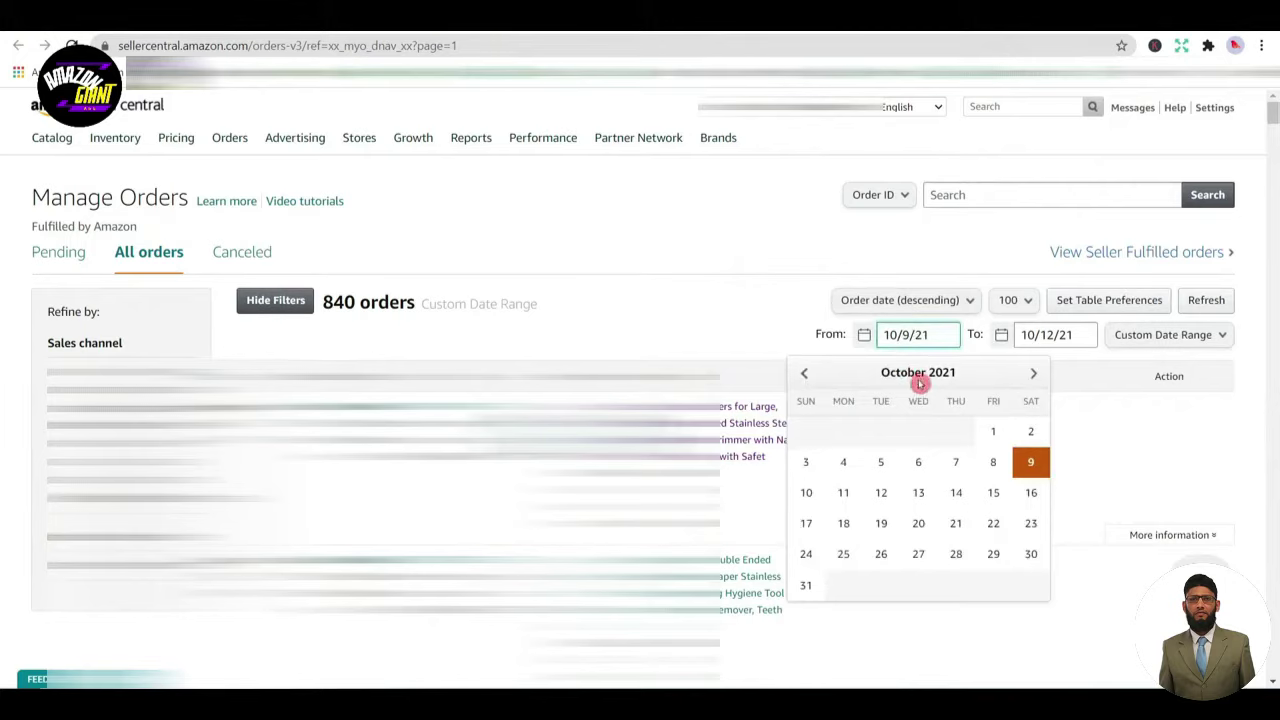
{"action": "left_click", "coordinate": [843, 462]}
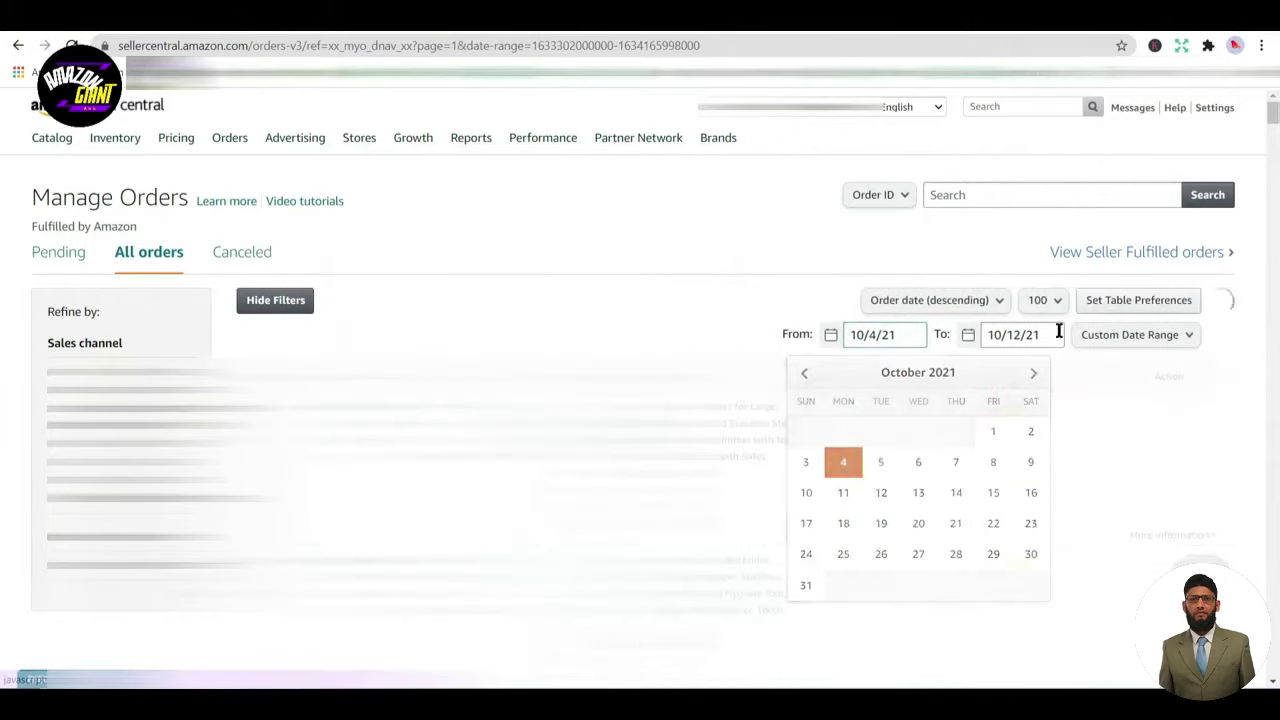
{"action": "left_click", "coordinate": [1034, 334]}
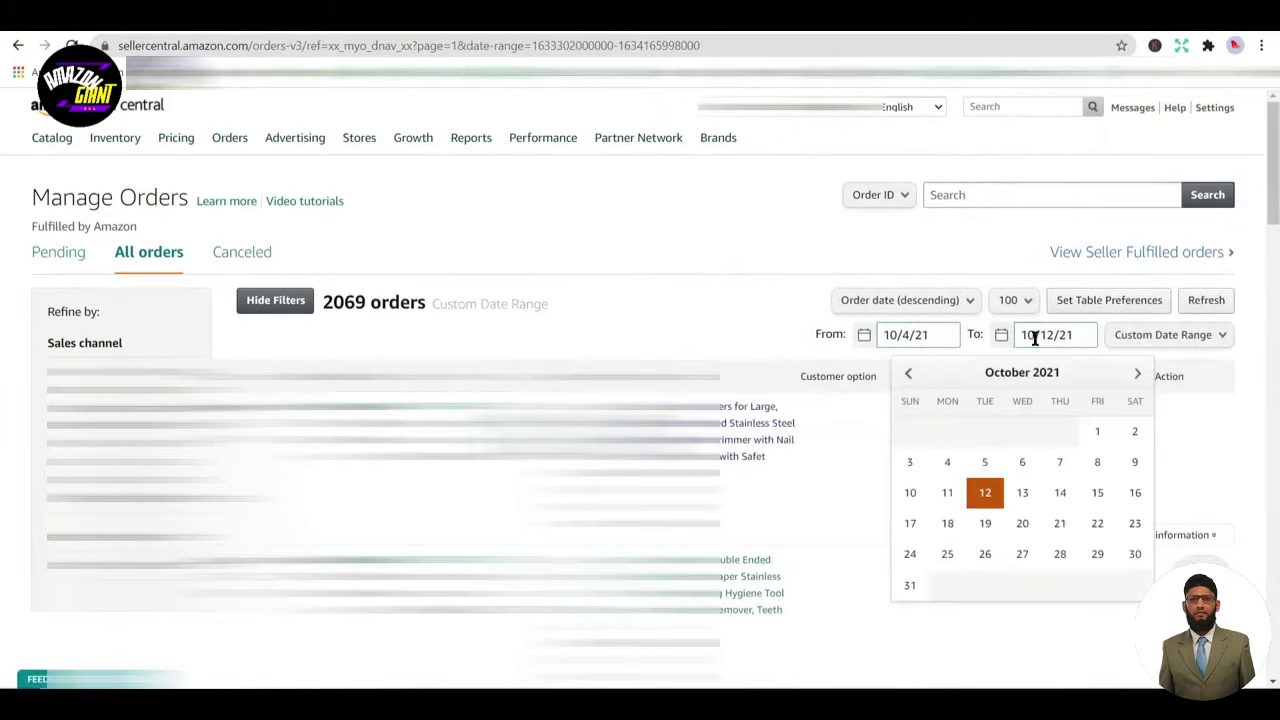
{"action": "left_click", "coordinate": [948, 493]}
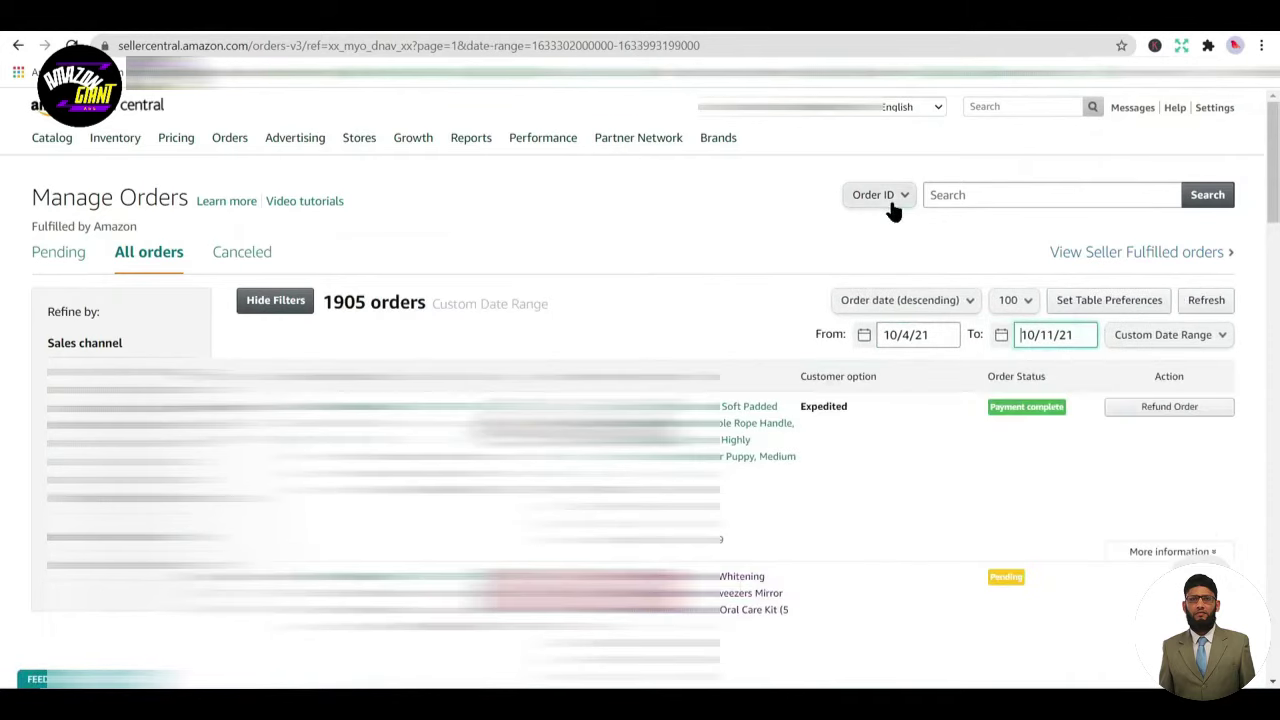
Search the orders by ASIN for B0788RJC88
{"action": "left_click", "coordinate": [892, 200]}
{"action": "left_click", "coordinate": [894, 220]}
{"action": "left_click", "coordinate": [942, 195]}
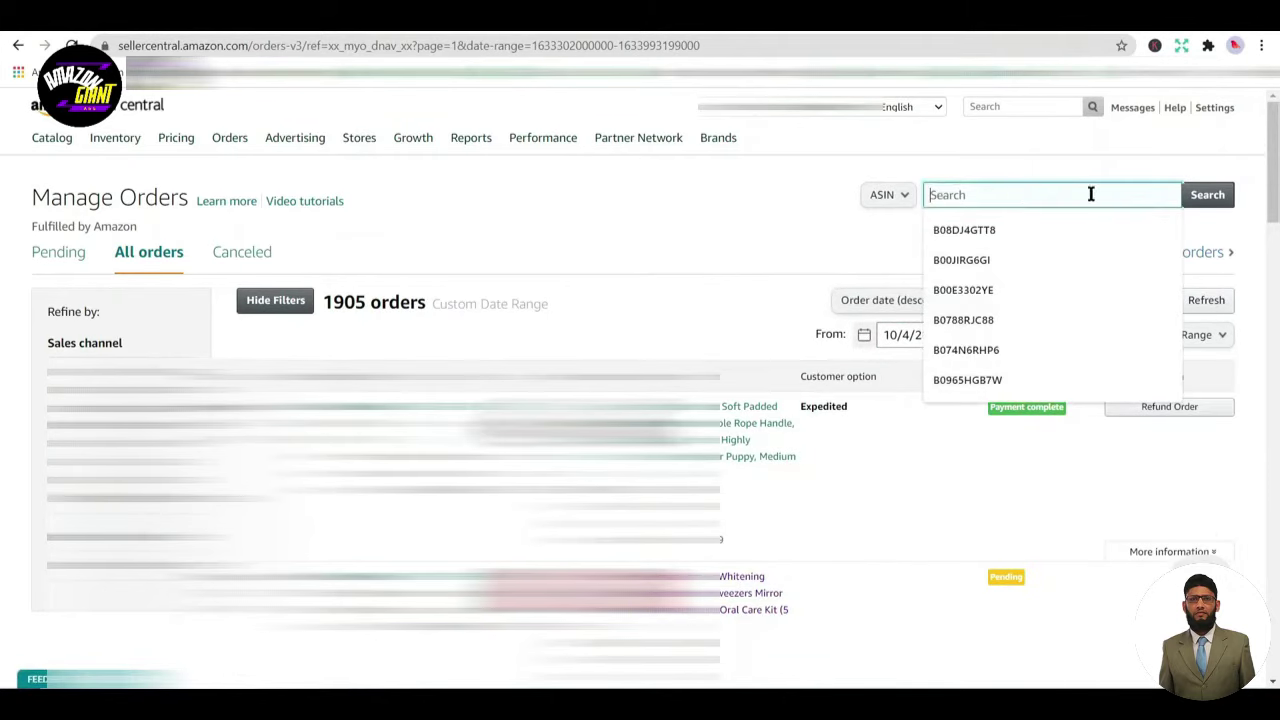
{"action": "type", "text": "B0788RJC88"}
{"action": "type", "text": "B0788RJC88"}
{"action": "key", "text": "ctrl+z"}
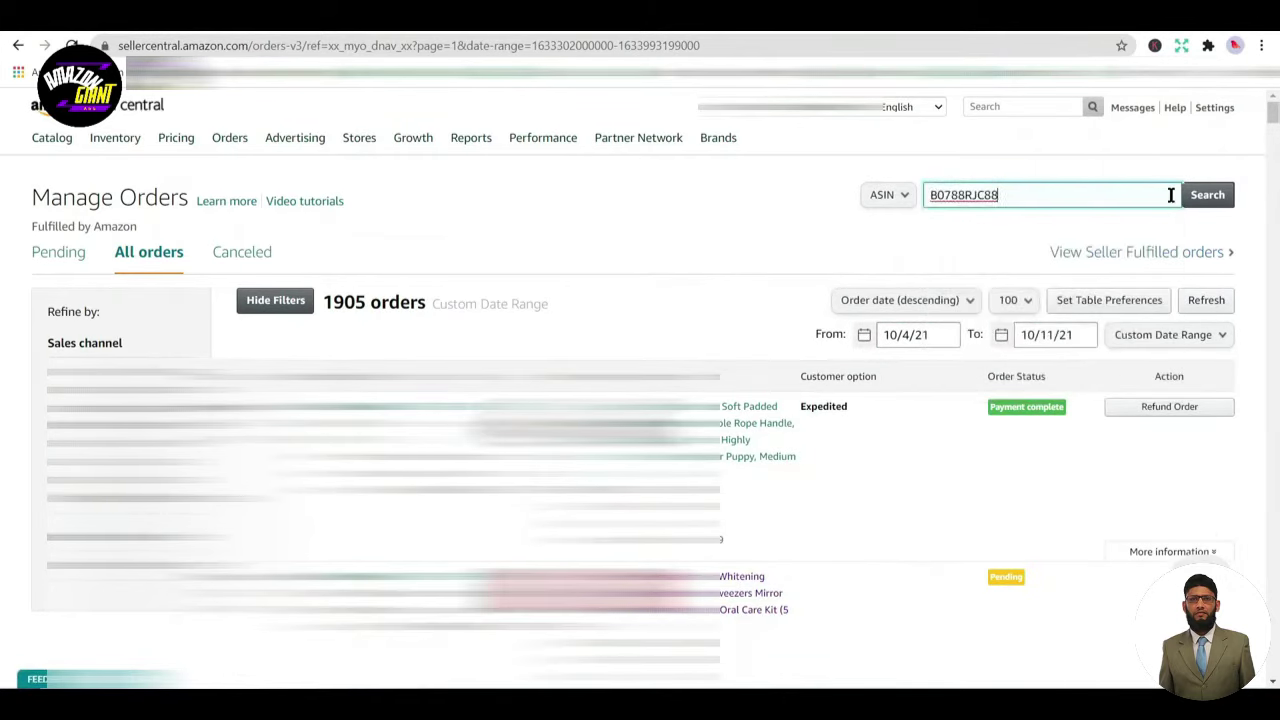
{"action": "left_click", "coordinate": [1203, 195]}
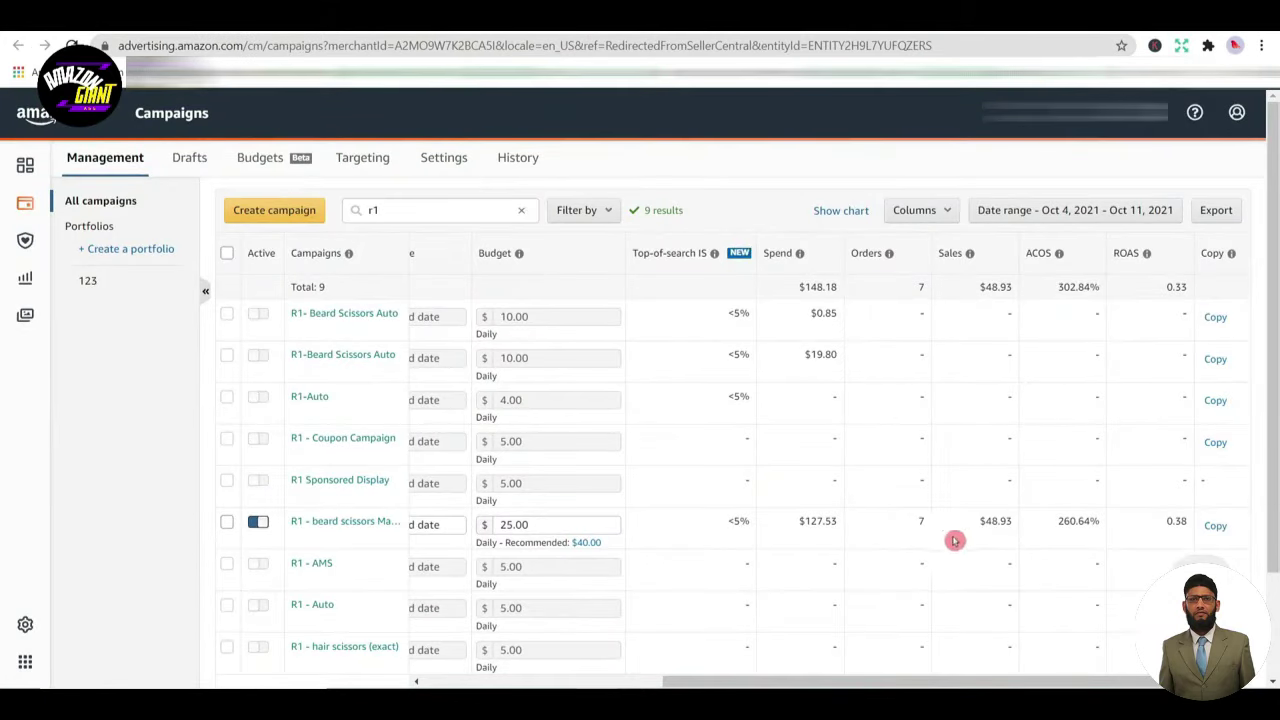
Return to the campaign list, check the R1 beard scissors campaign's orders and open its R1 - long tail phrase ad group
{"action": "left_click_drag", "start_coordinate": [922, 522], "coordinate": [928, 532]}
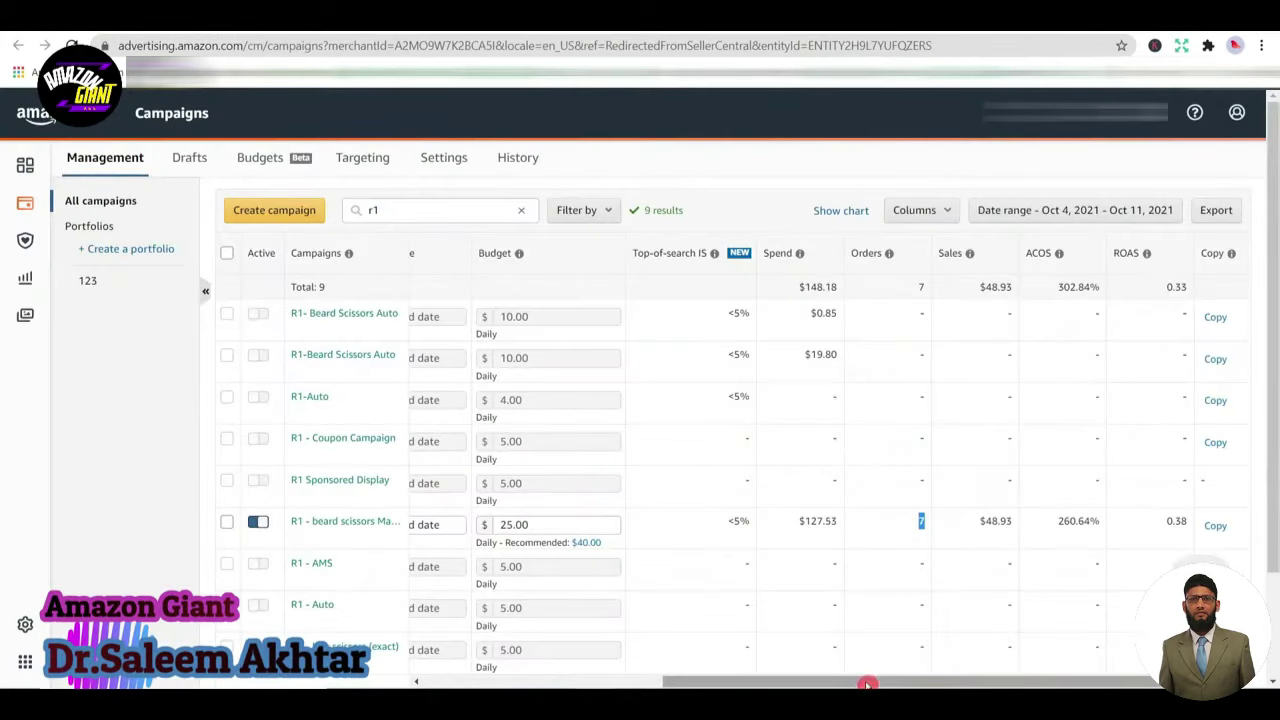
{"action": "left_click", "coordinate": [330, 520]}
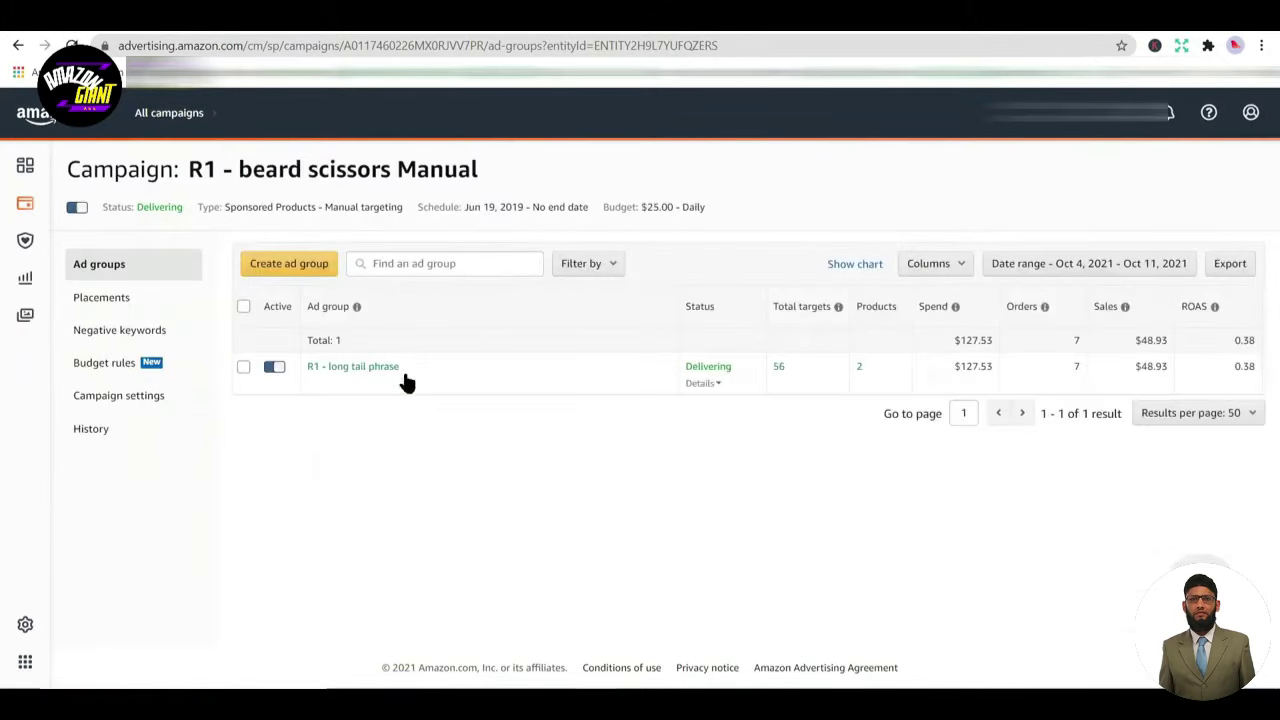
{"action": "left_click", "coordinate": [383, 367]}
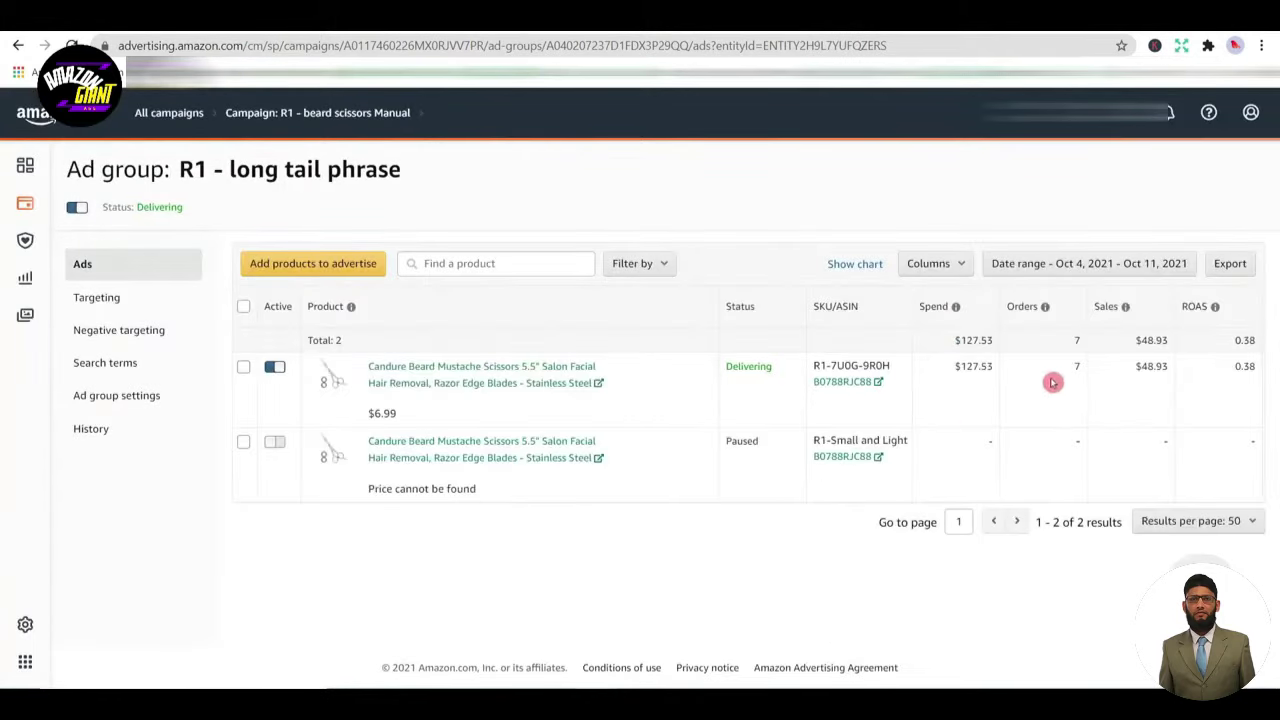
Examine the spend, orders and sales of the delivering beard scissors ad in the ad group
{"action": "double_click", "coordinate": [969, 368]}
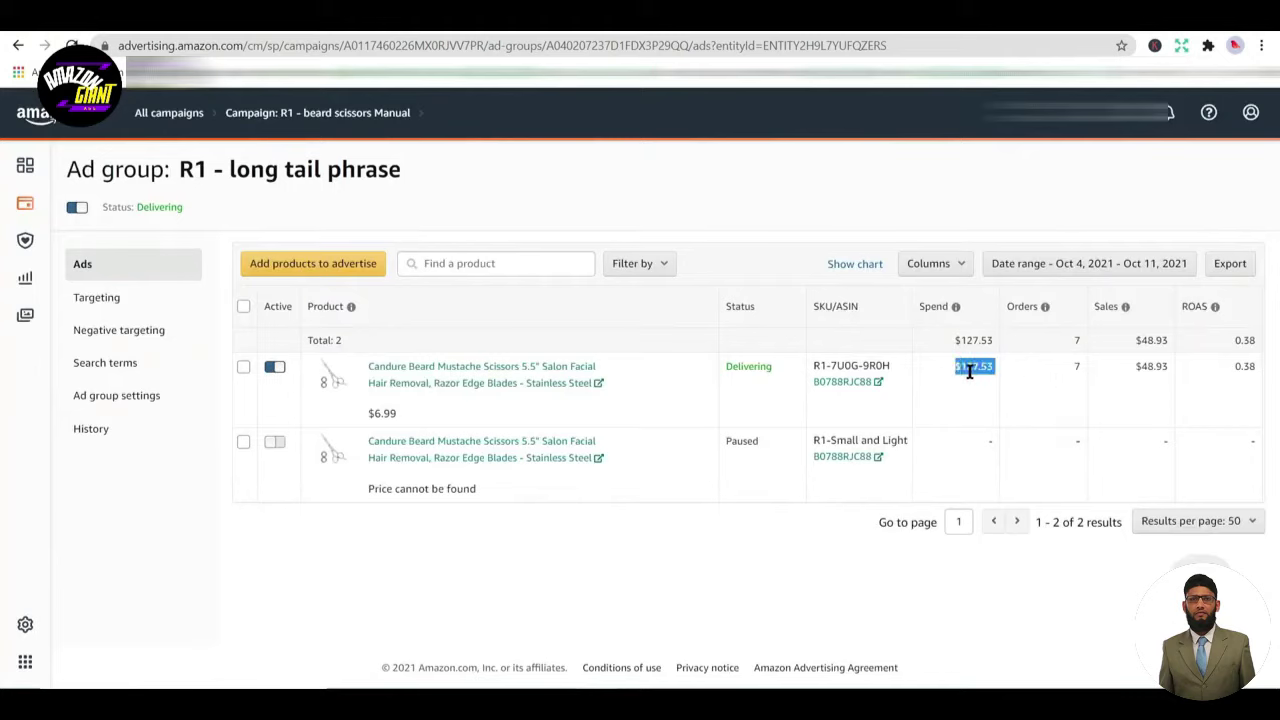
{"action": "left_click", "coordinate": [1074, 368]}
{"action": "left_click_drag", "start_coordinate": [1074, 368], "coordinate": [1138, 365]}
{"action": "left_click_drag", "start_coordinate": [1145, 366], "coordinate": [1138, 395]}
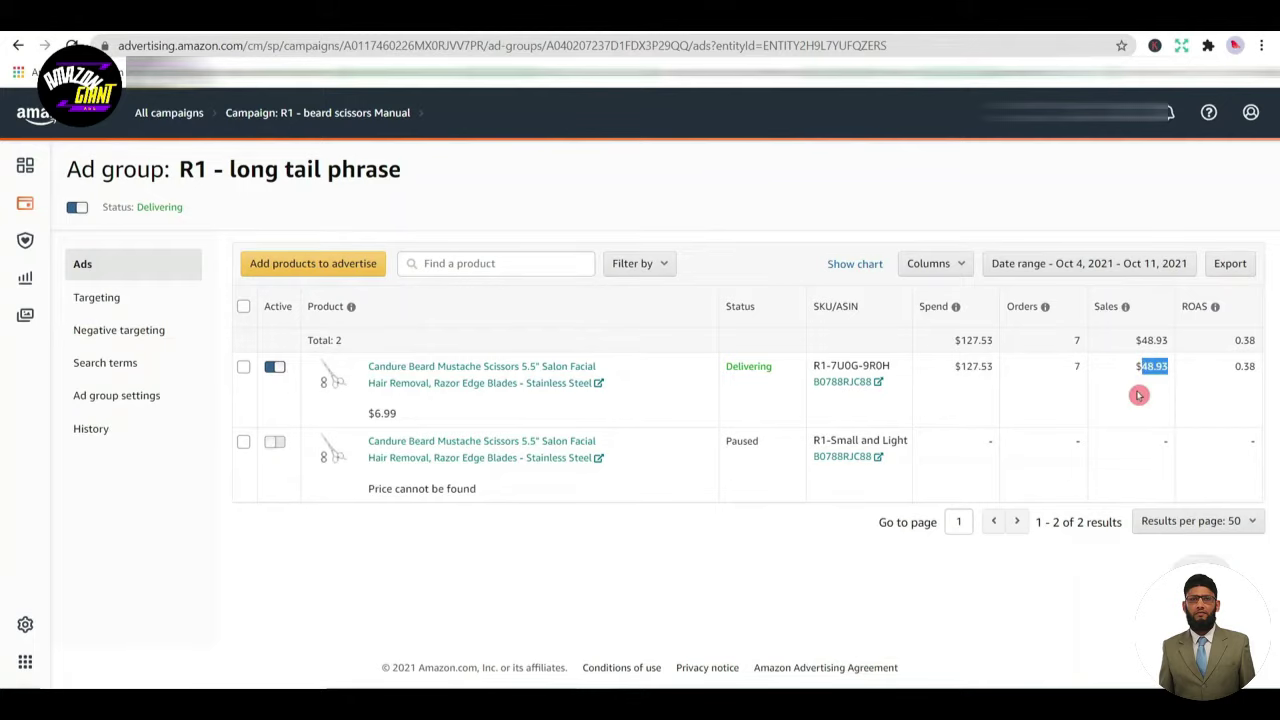
Open the ad group's targeting, widen the Keyword column and examine the keywords' match types
{"action": "left_click", "coordinate": [118, 305]}
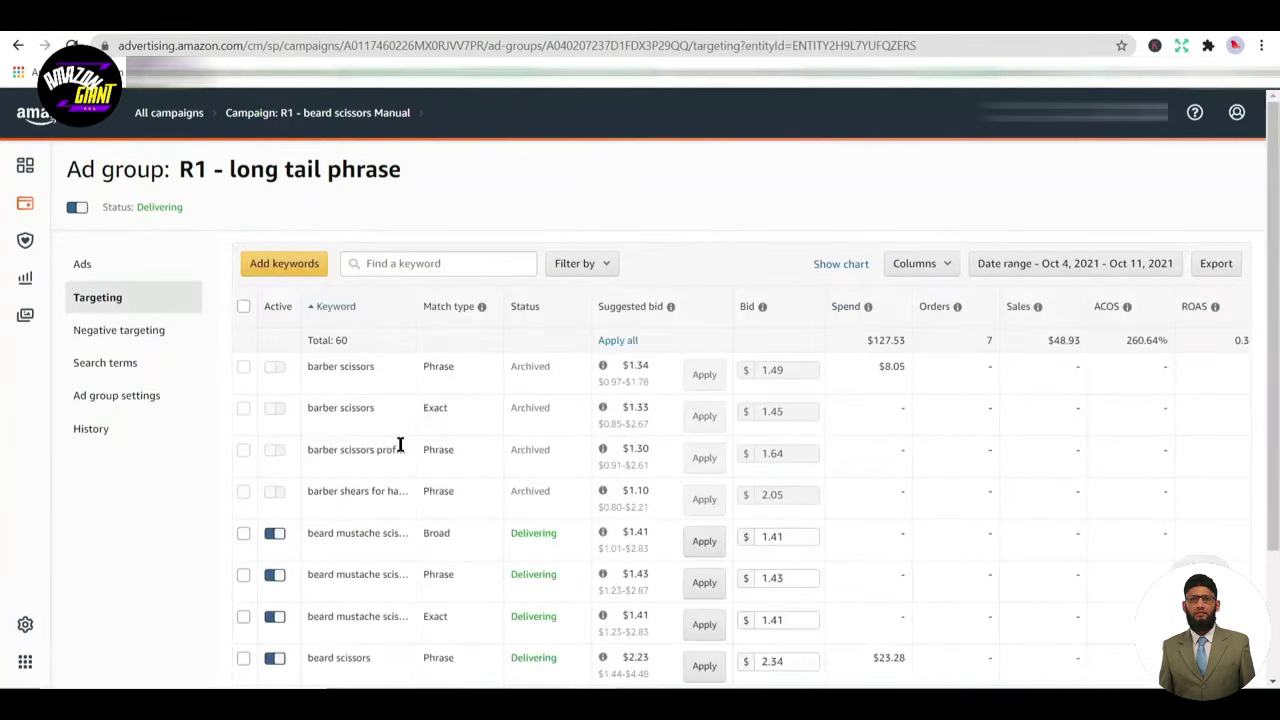
{"action": "left_click_drag", "start_coordinate": [1276, 282], "coordinate": [1276, 347]}
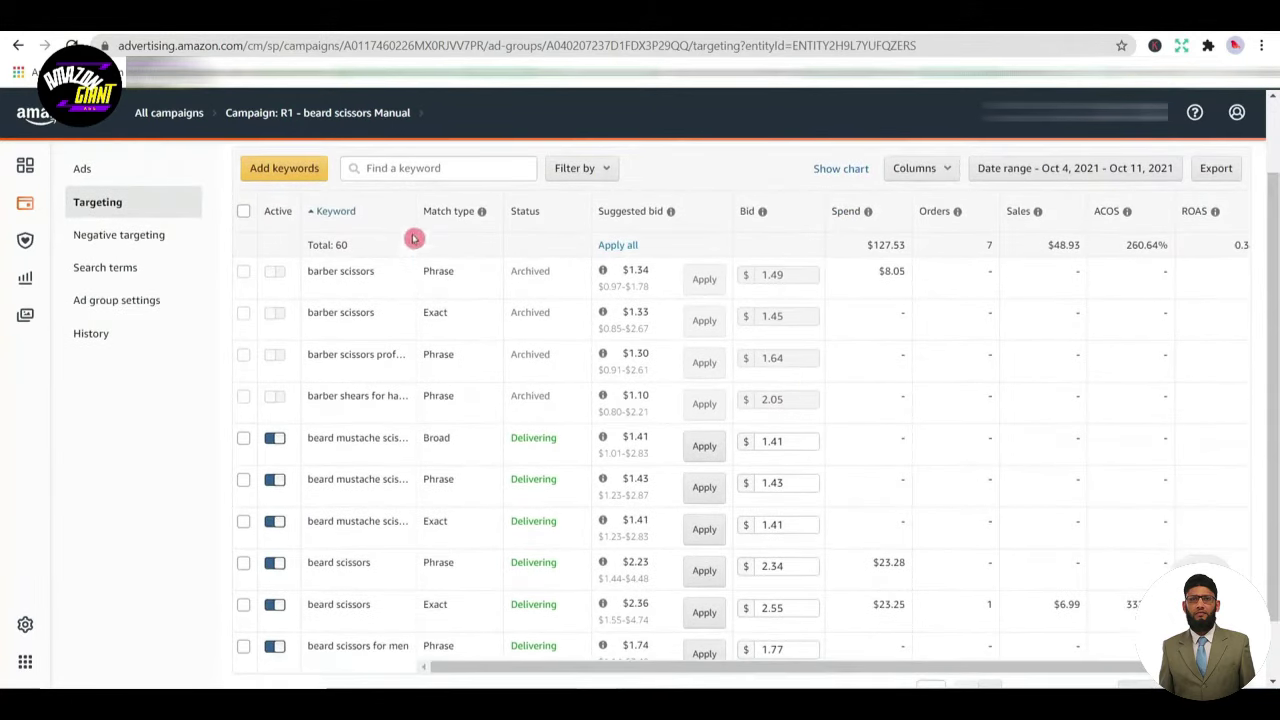
{"action": "left_click", "coordinate": [449, 206]}
{"action": "left_click_drag", "start_coordinate": [449, 206], "coordinate": [447, 203]}
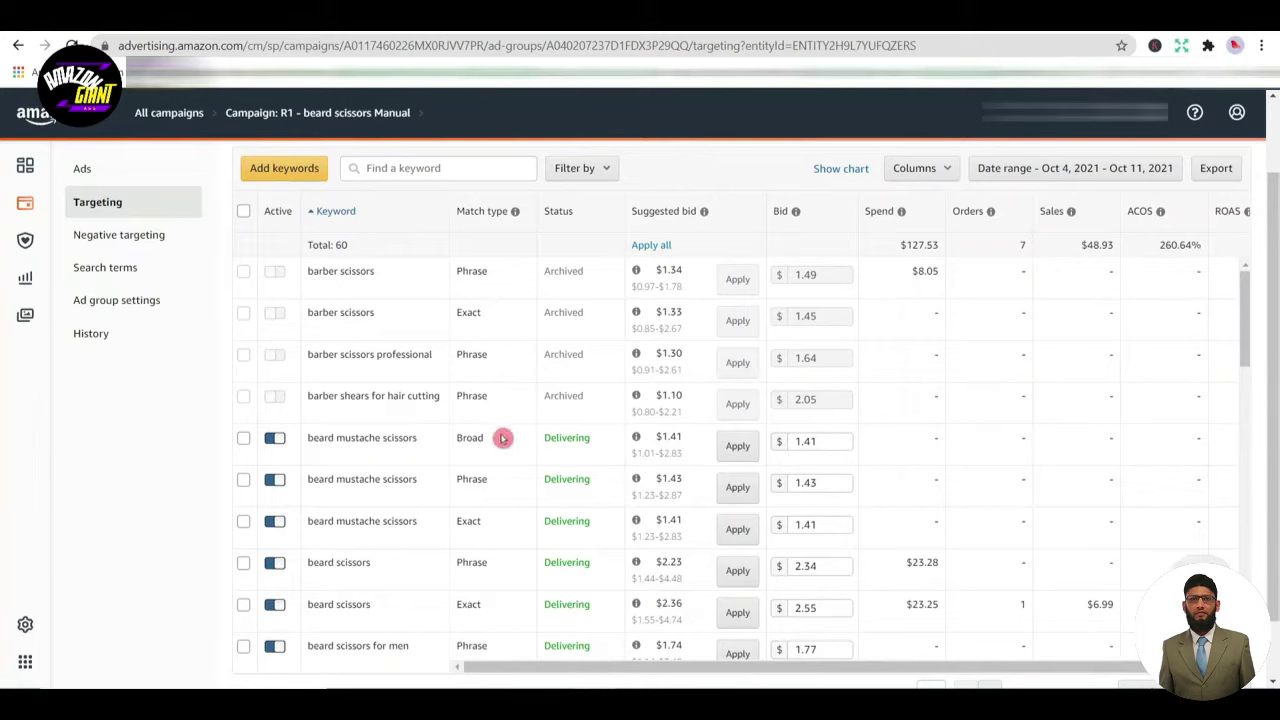
{"action": "triple_click", "coordinate": [474, 481]}
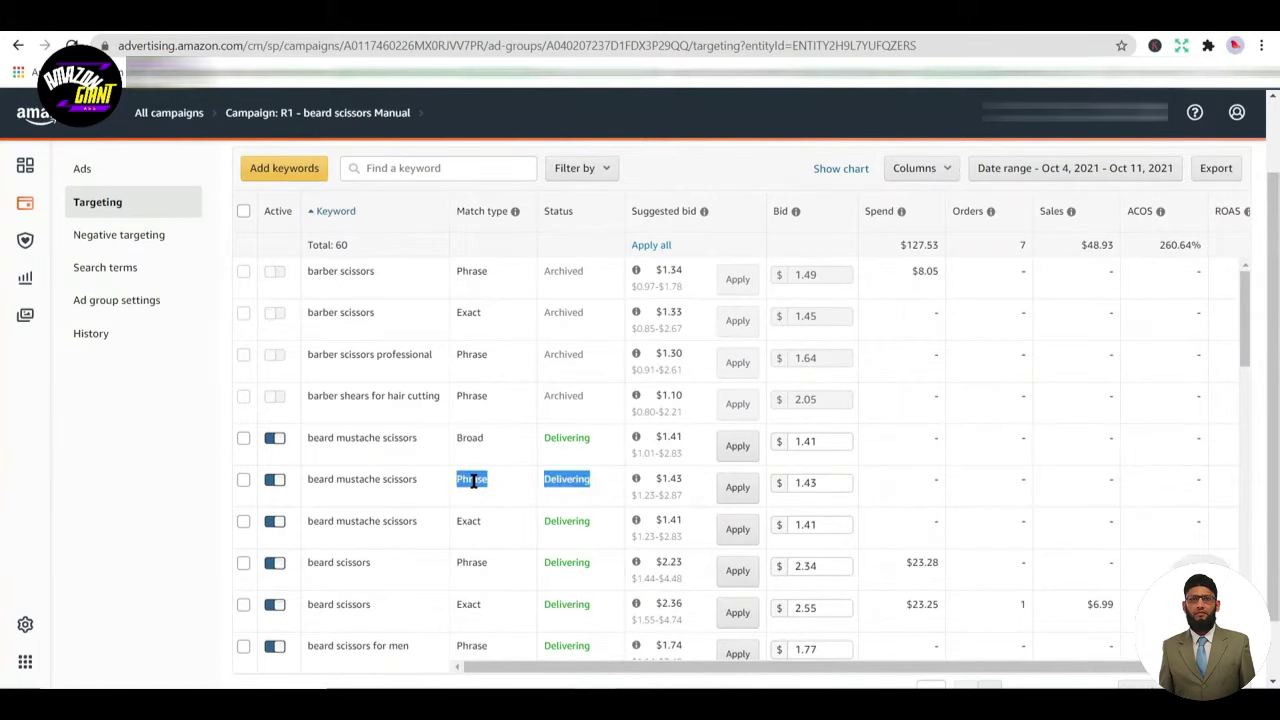
{"action": "scroll", "coordinate": [474, 481], "scroll_direction": "down", "scroll_amount": 1}
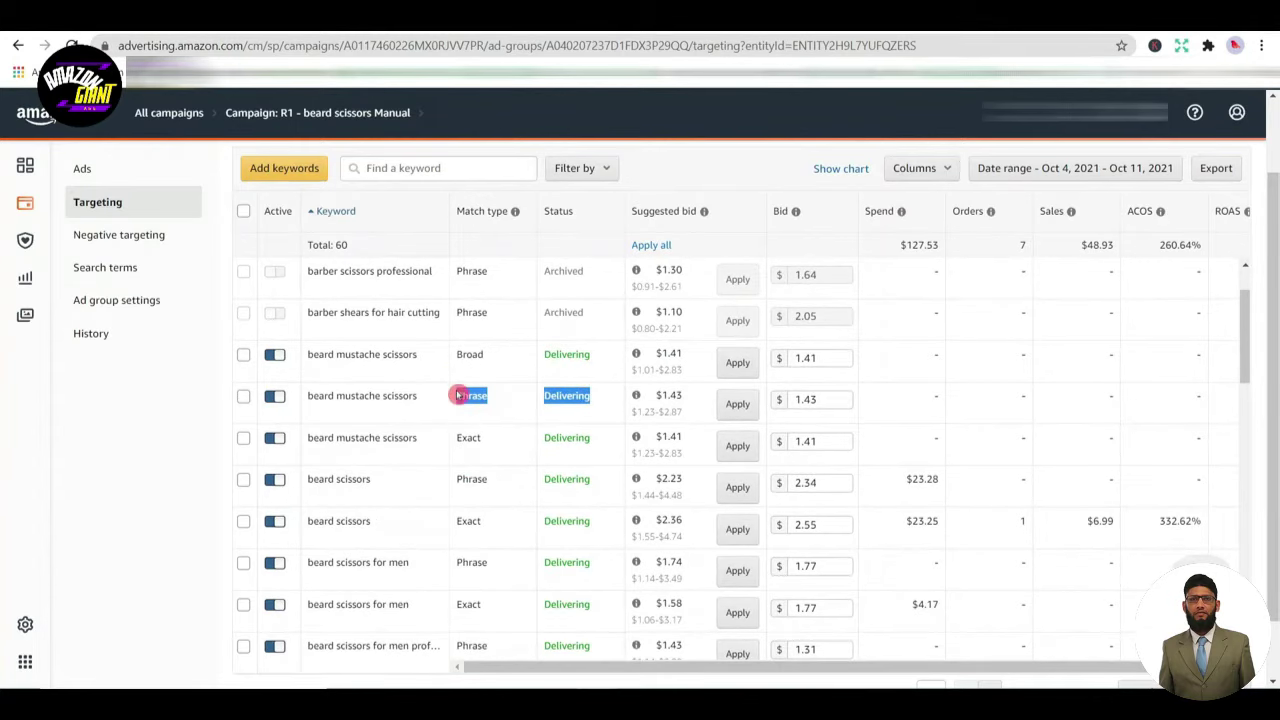
{"action": "scroll", "coordinate": [467, 435], "scroll_direction": "down", "scroll_amount": 2}
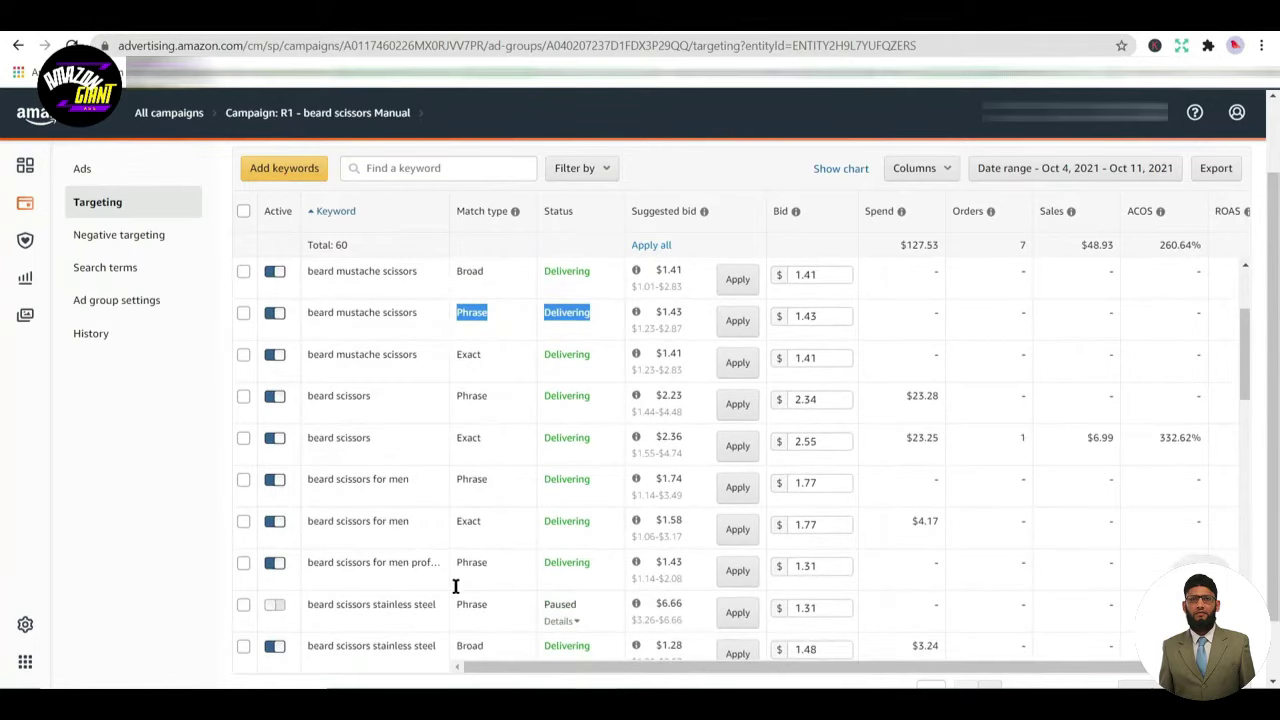
Open the ad group's search terms and compare "5.5 hair cutting scissors" with its matched keyword, match type and spend
{"action": "left_click", "coordinate": [138, 268]}
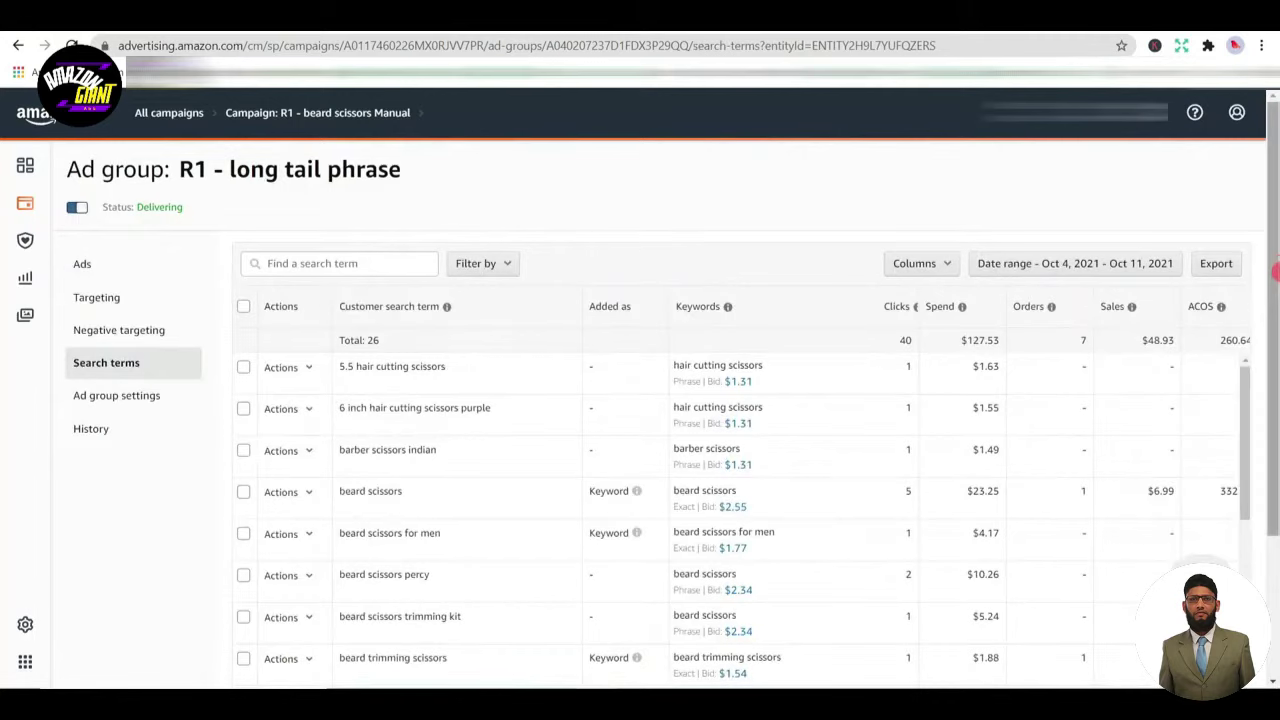
{"action": "left_click_drag", "start_coordinate": [1275, 262], "coordinate": [1276, 316]}
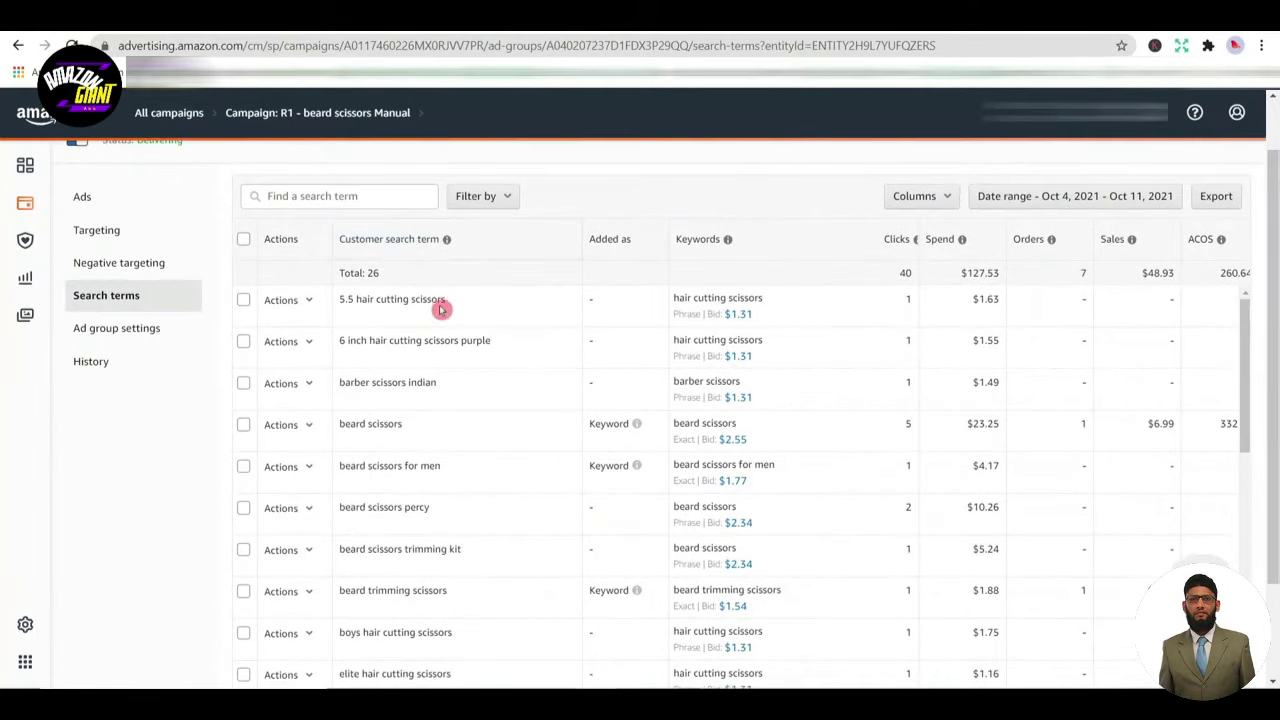
{"action": "left_click_drag", "start_coordinate": [442, 304], "coordinate": [332, 308]}
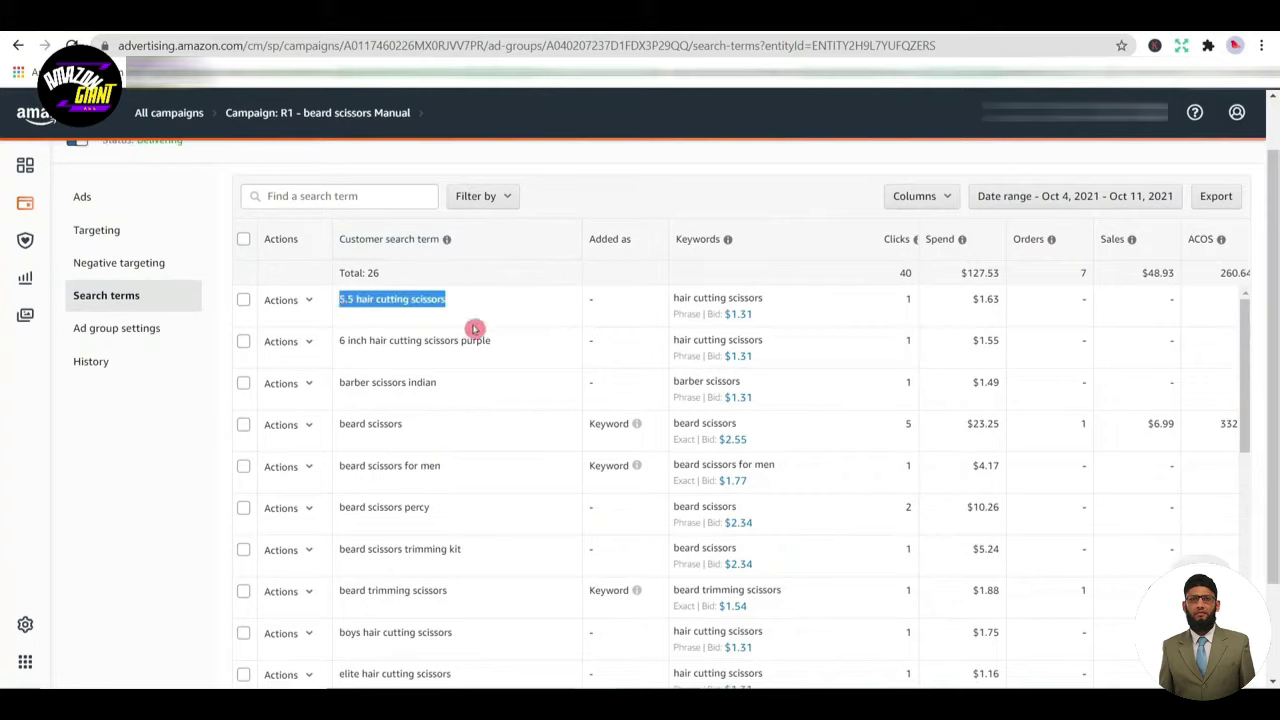
{"action": "triple_click", "coordinate": [737, 300]}
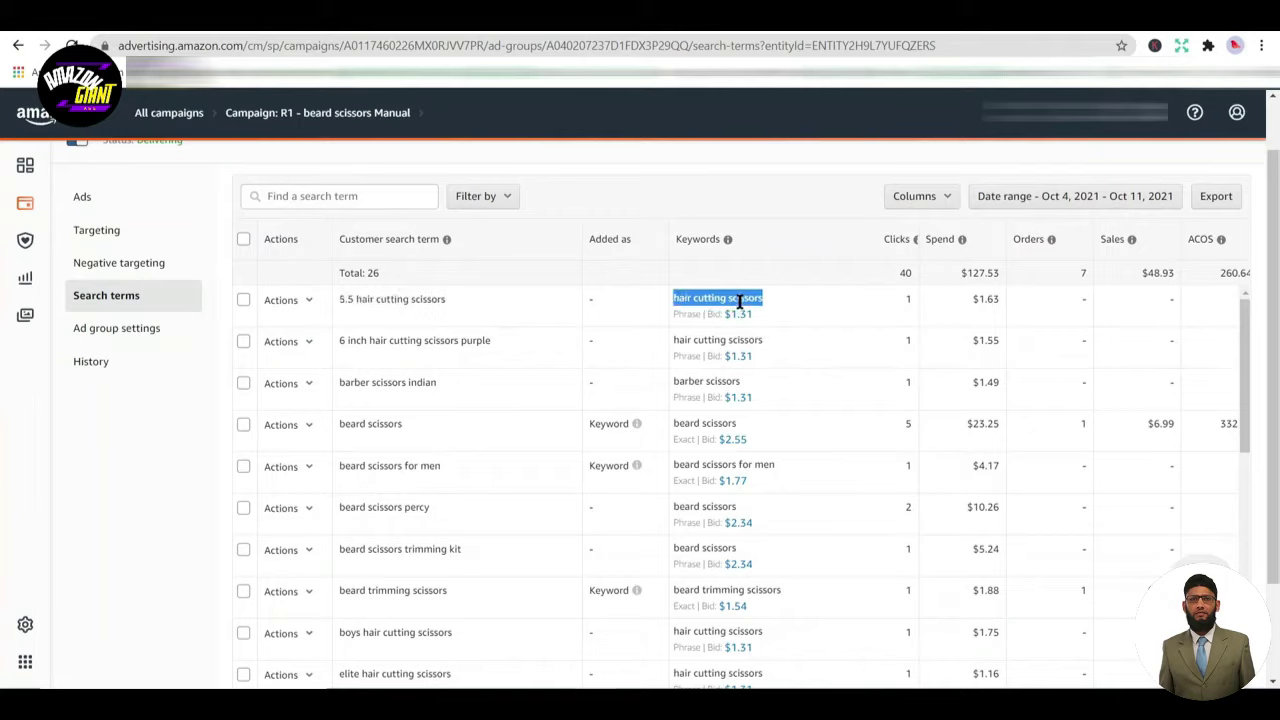
{"action": "double_click", "coordinate": [686, 314]}
{"action": "triple_click", "coordinate": [688, 299]}
{"action": "double_click", "coordinate": [692, 313]}
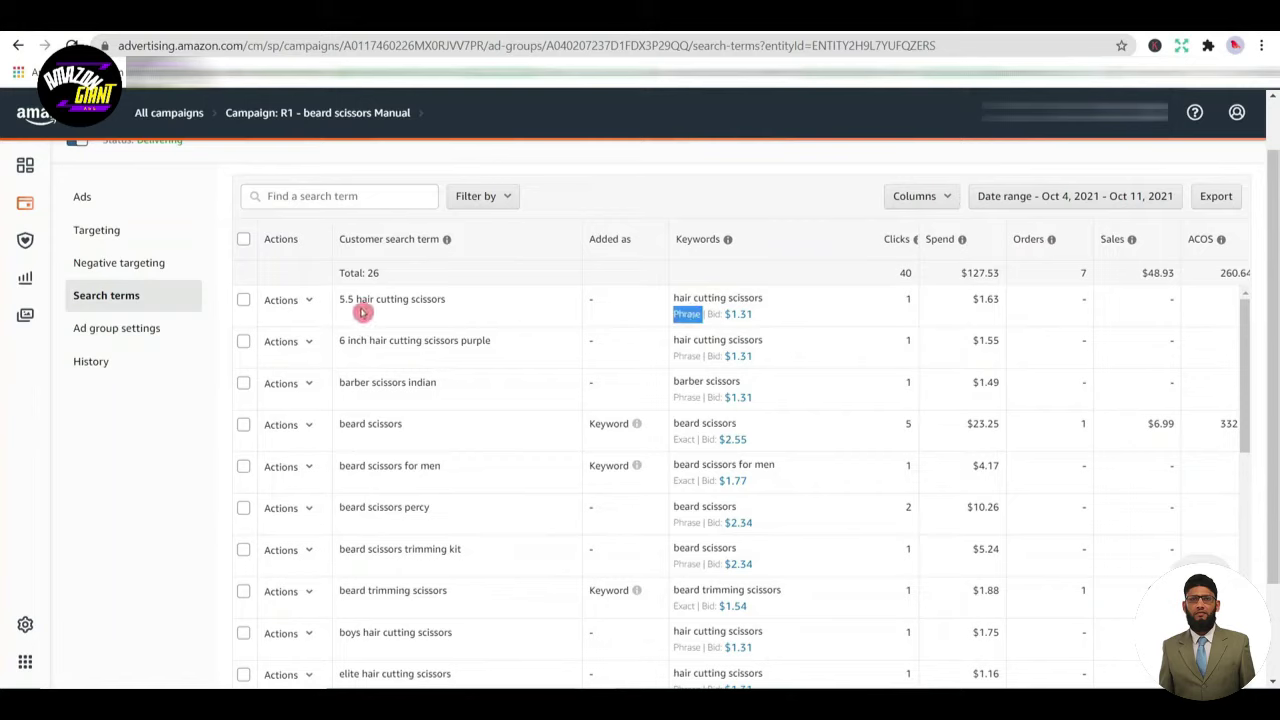
{"action": "left_click_drag", "start_coordinate": [360, 301], "coordinate": [466, 303]}
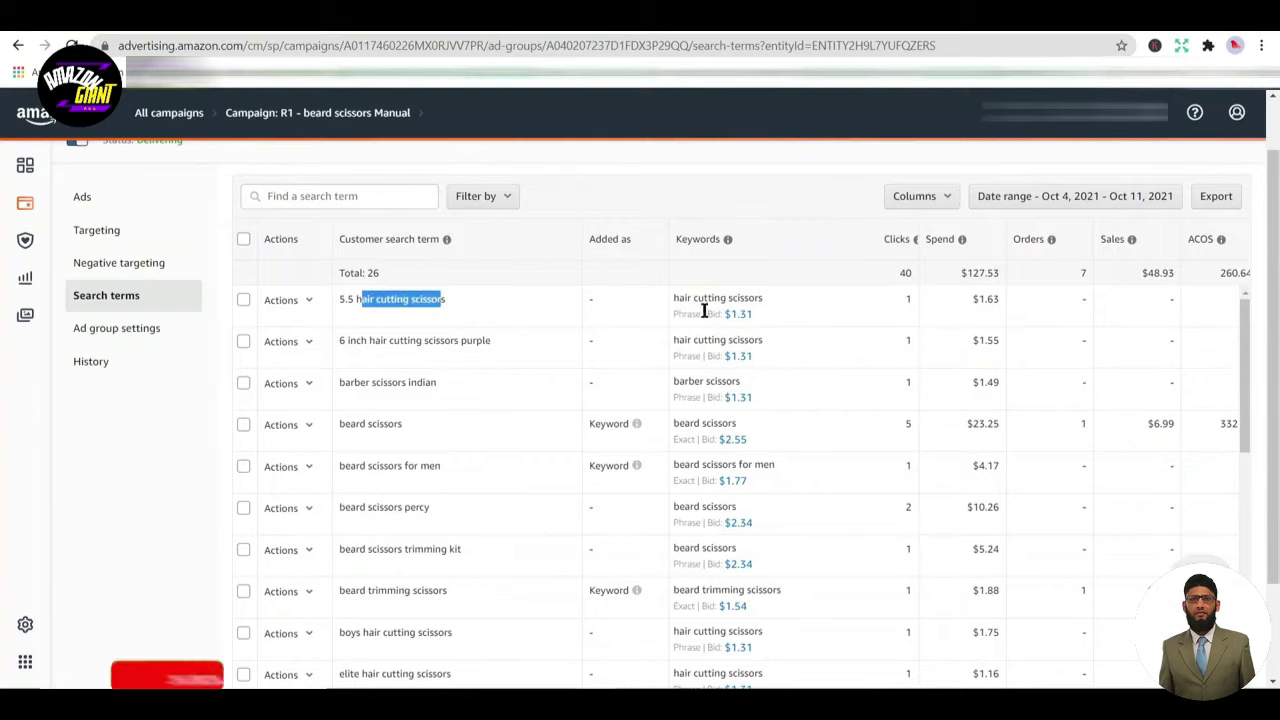
{"action": "triple_click", "coordinate": [988, 297]}
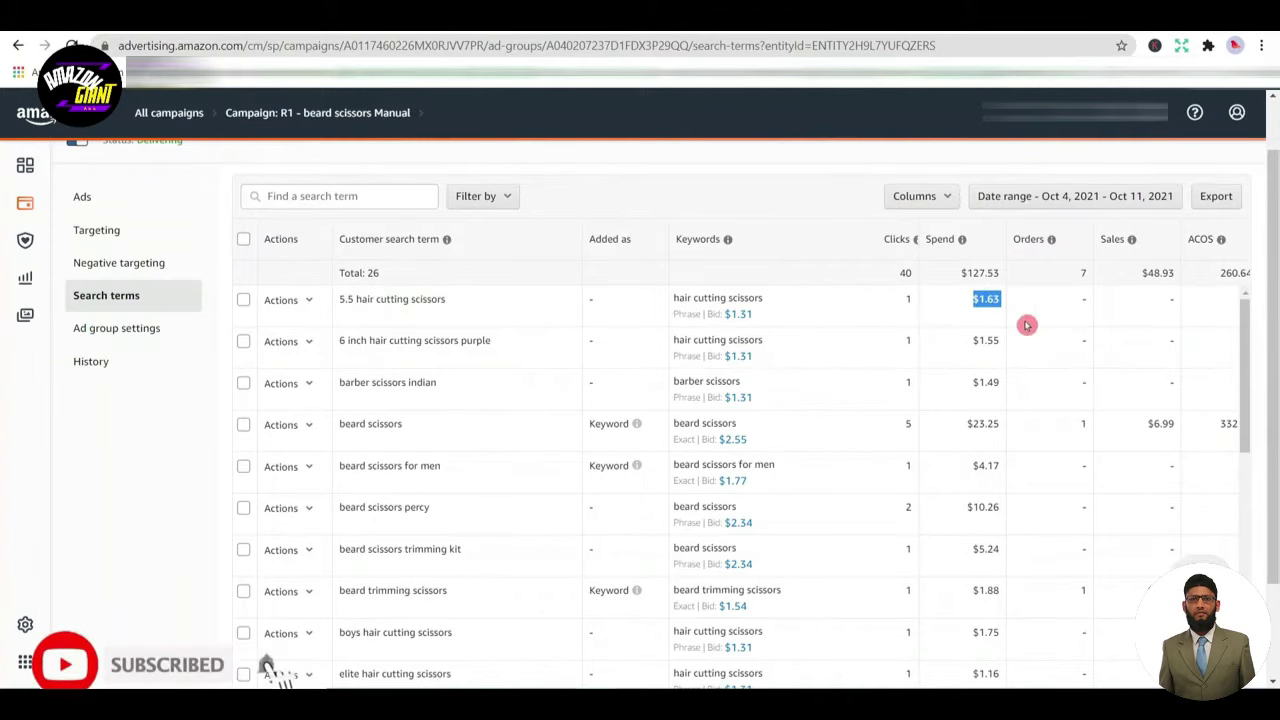
Switch to Manage Inventory and open the product page of the active beard mustache scissors listing
{"action": "scroll", "coordinate": [1273, 537], "scroll_direction": "down", "scroll_amount": 1}
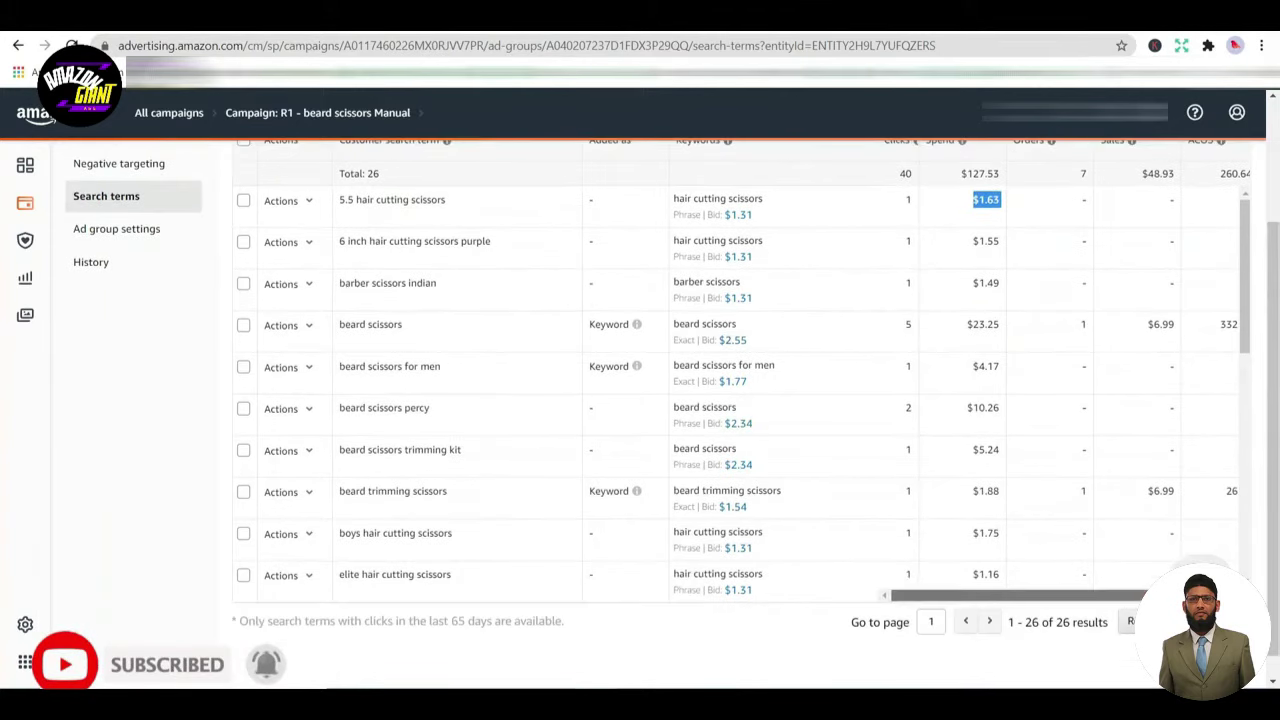
{"action": "key", "text": "Right"}
{"action": "scroll", "coordinate": [1276, 540], "scroll_direction": "up", "scroll_amount": 1}
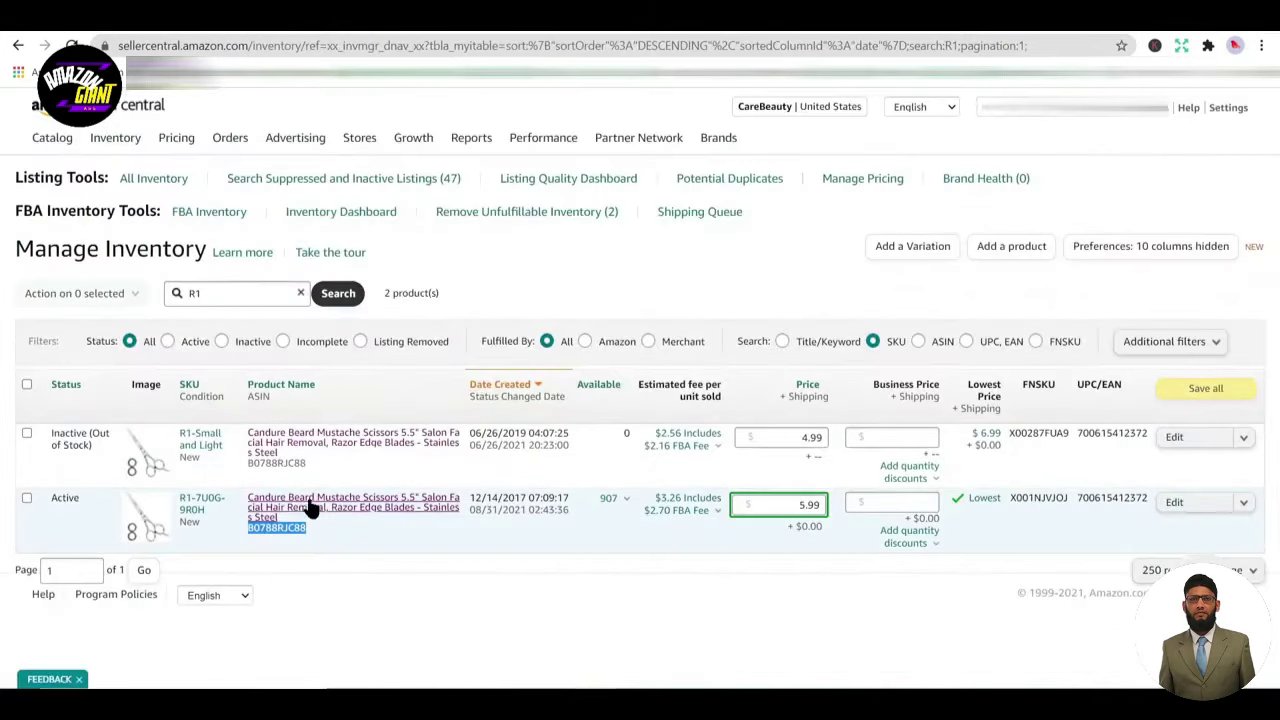
{"action": "left_click", "coordinate": [310, 508]}
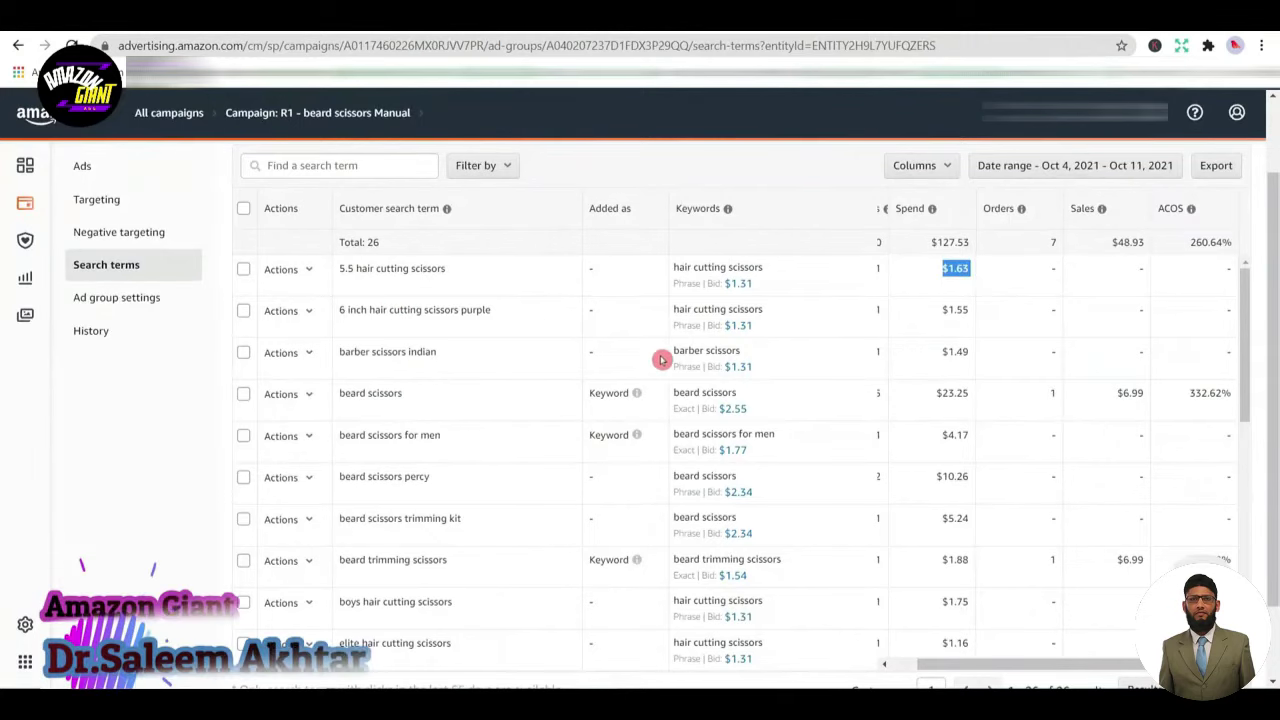
Return to the ad group's search terms and examine the "beard scissors" term's keyword, exact match type and spend
{"action": "scroll", "coordinate": [700, 355], "scroll_direction": "down", "scroll_amount": 1}
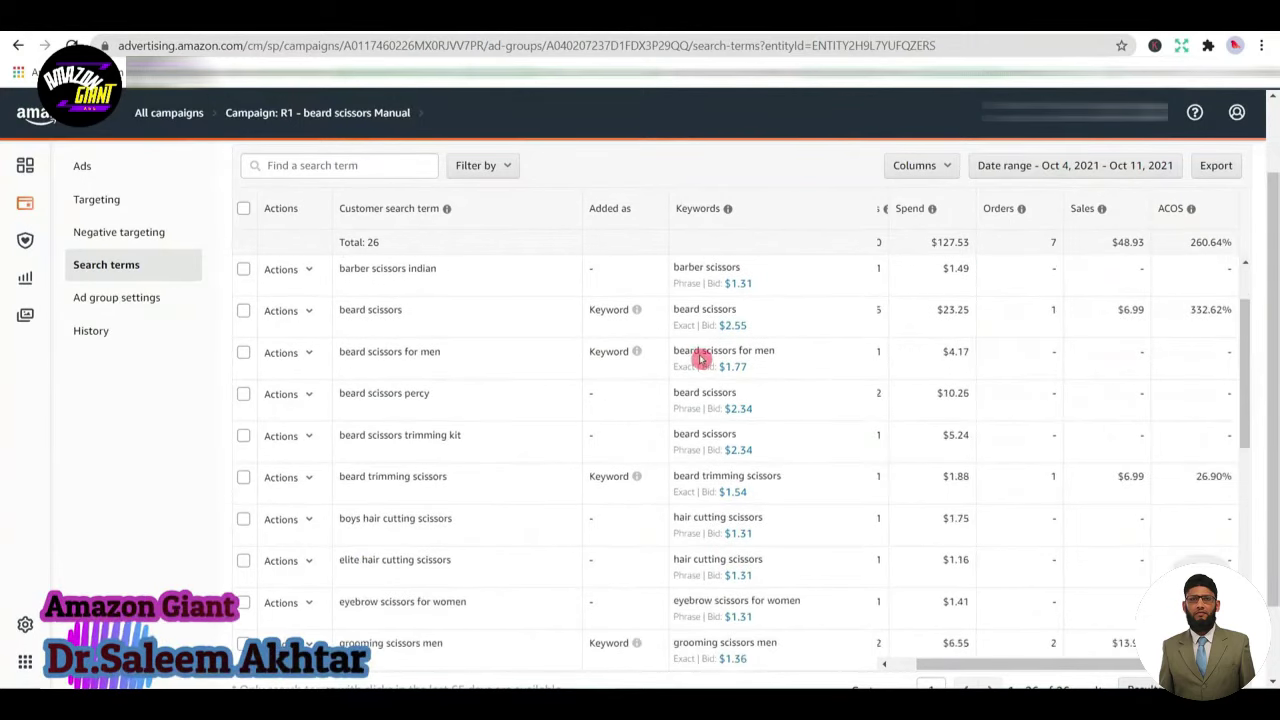
{"action": "double_click", "coordinate": [694, 309]}
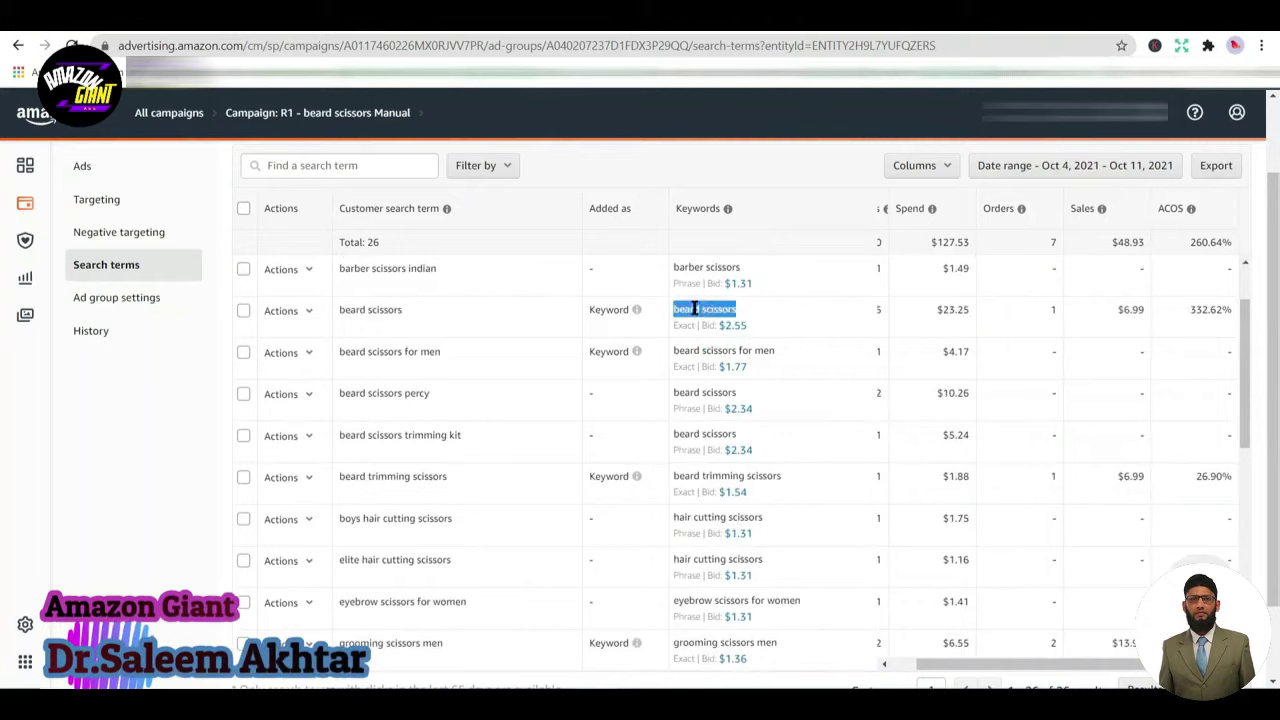
{"action": "double_click", "coordinate": [684, 325]}
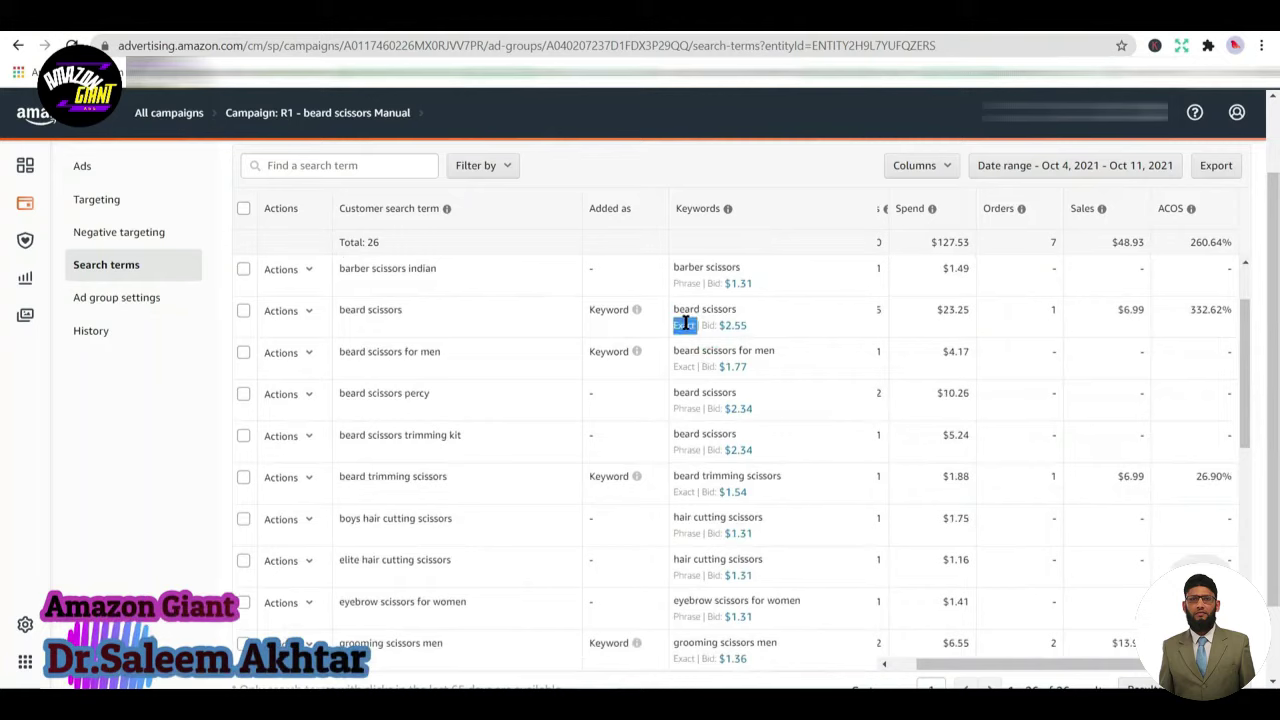
{"action": "triple_click", "coordinate": [380, 320]}
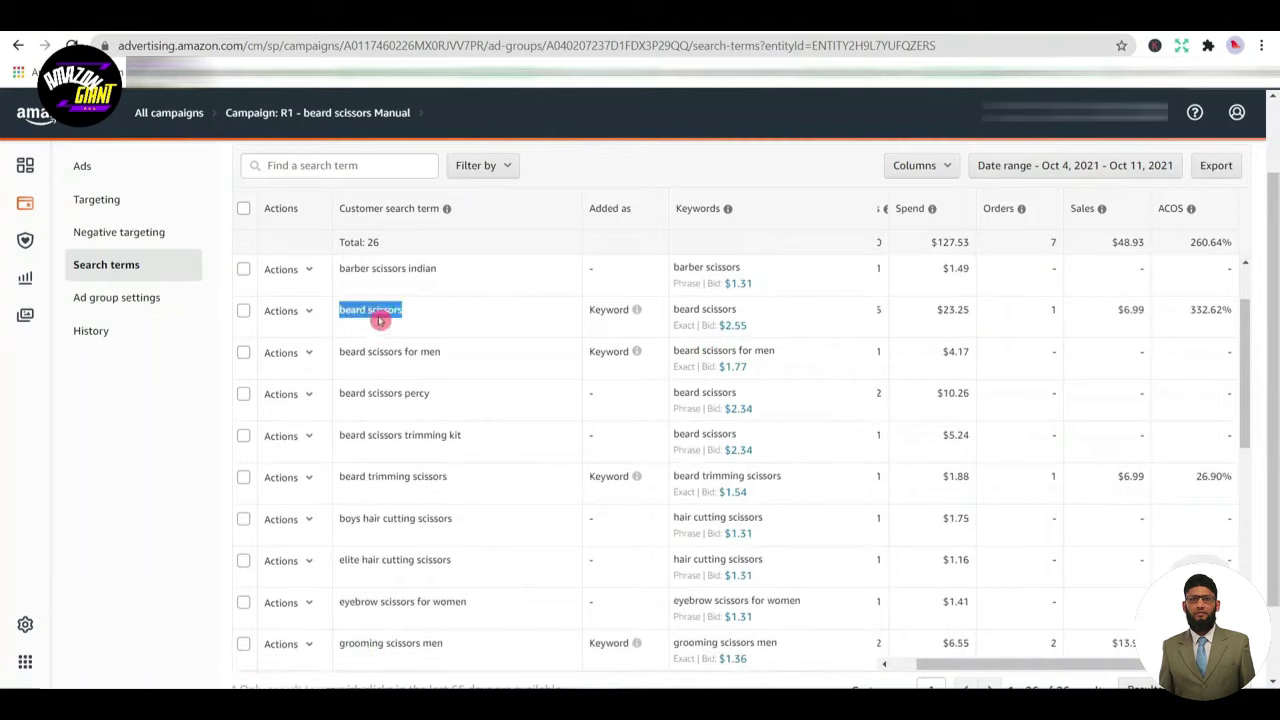
{"action": "double_click", "coordinate": [388, 318]}
{"action": "triple_click", "coordinate": [388, 318]}
{"action": "mouse_move", "coordinate": [966, 666]}
{"action": "left_mouse_down"}
{"action": "mouse_move", "coordinate": [946, 668]}
{"action": "mouse_move", "coordinate": [972, 672]}
{"action": "left_mouse_up"}
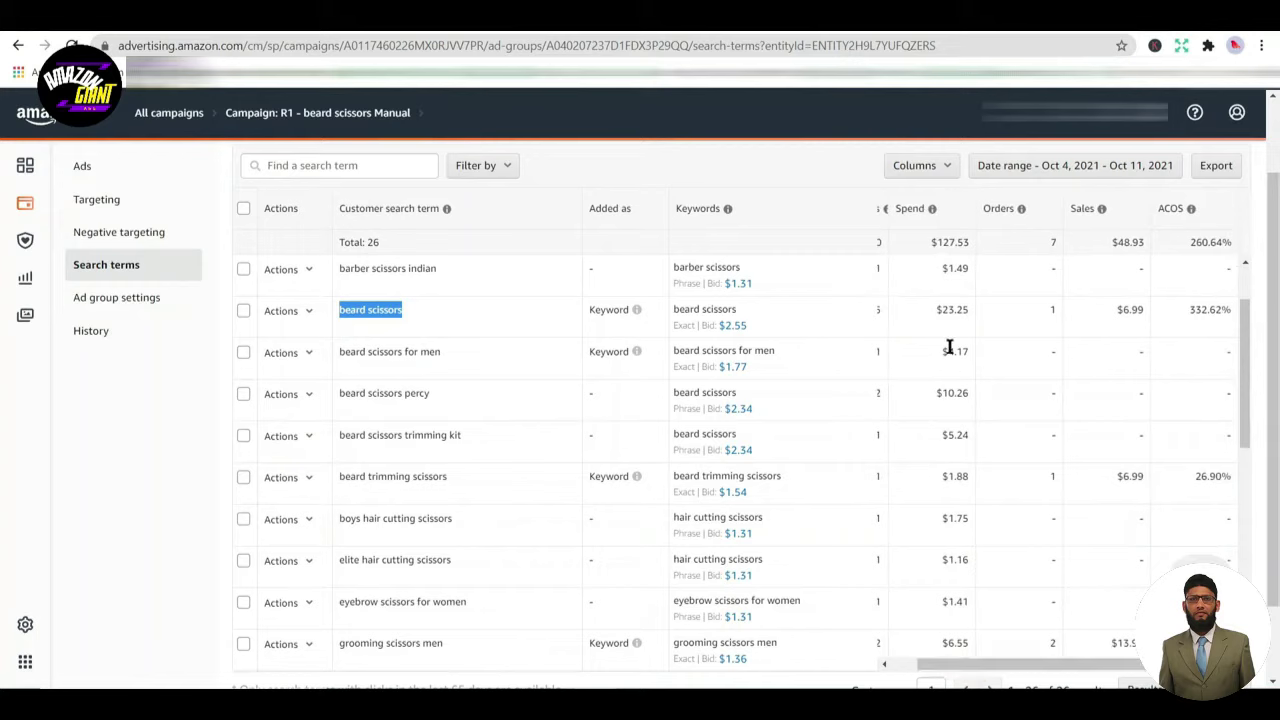
{"action": "double_click", "coordinate": [955, 316]}
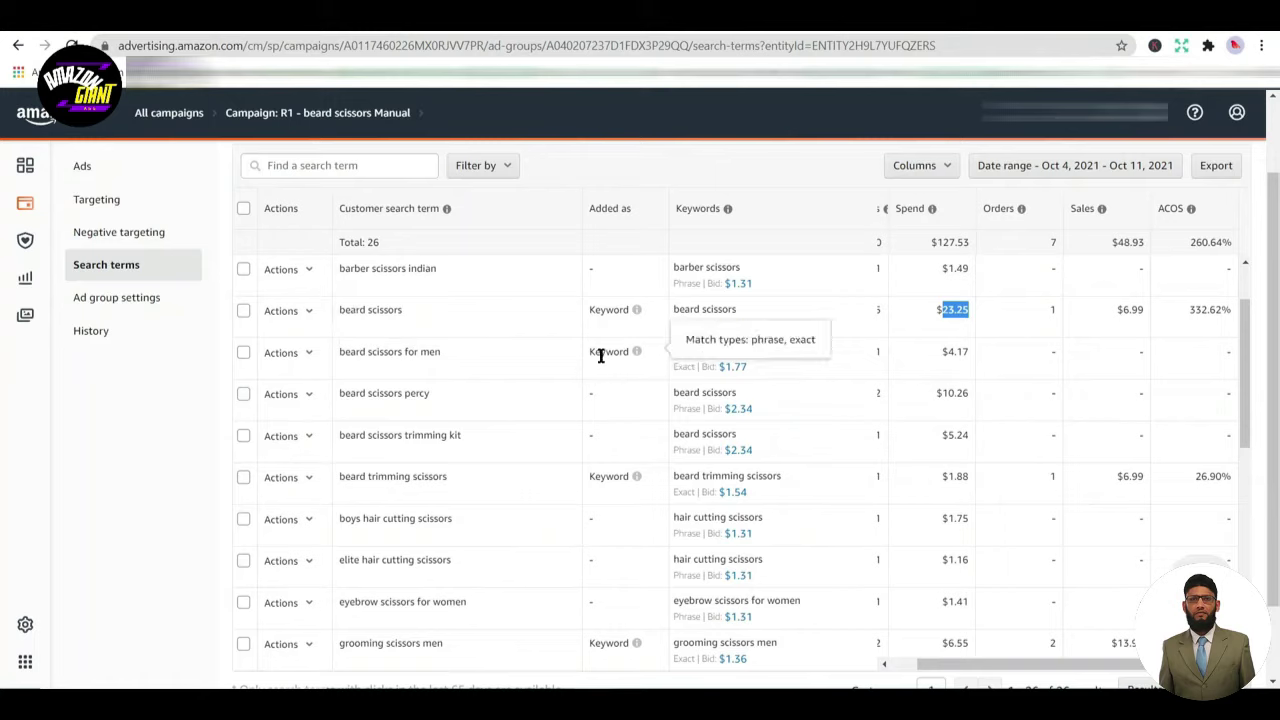
Compare the search terms "beard scissors percy" and "beard scissors trimming kit" with their phrase-match keyword "beard scissors"
{"action": "double_click", "coordinate": [688, 392]}
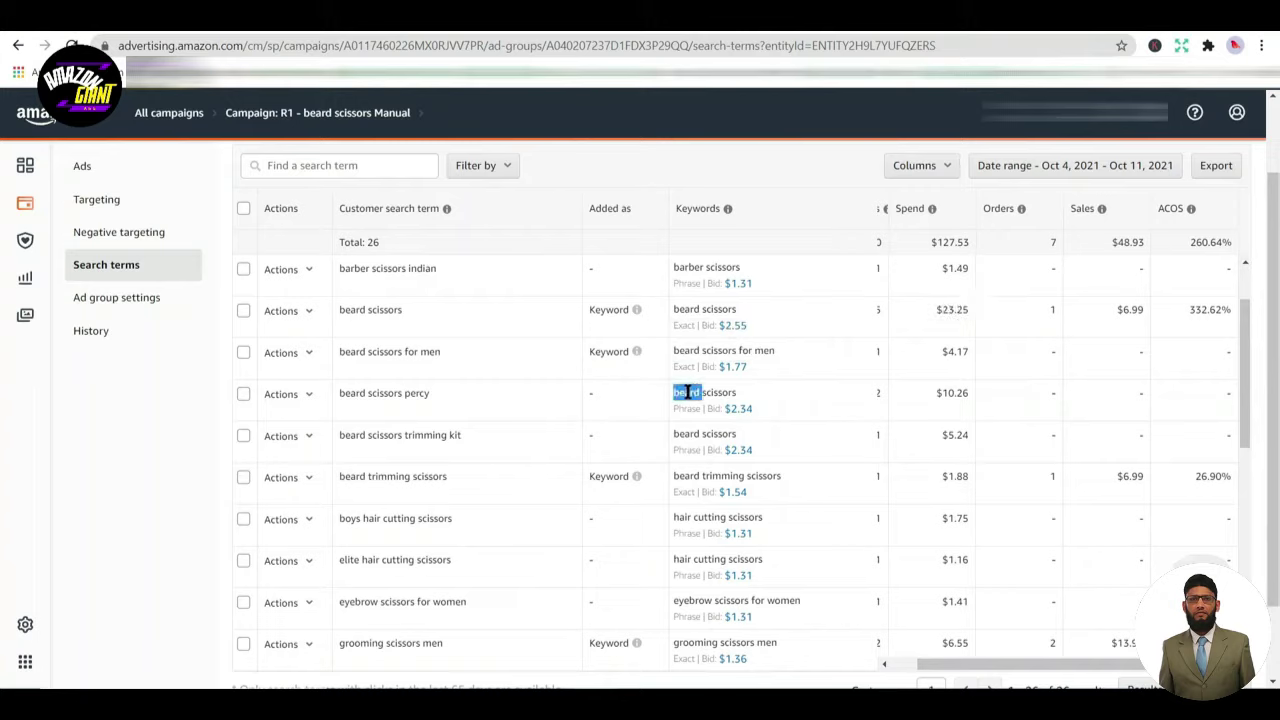
{"action": "double_click", "coordinate": [686, 408]}
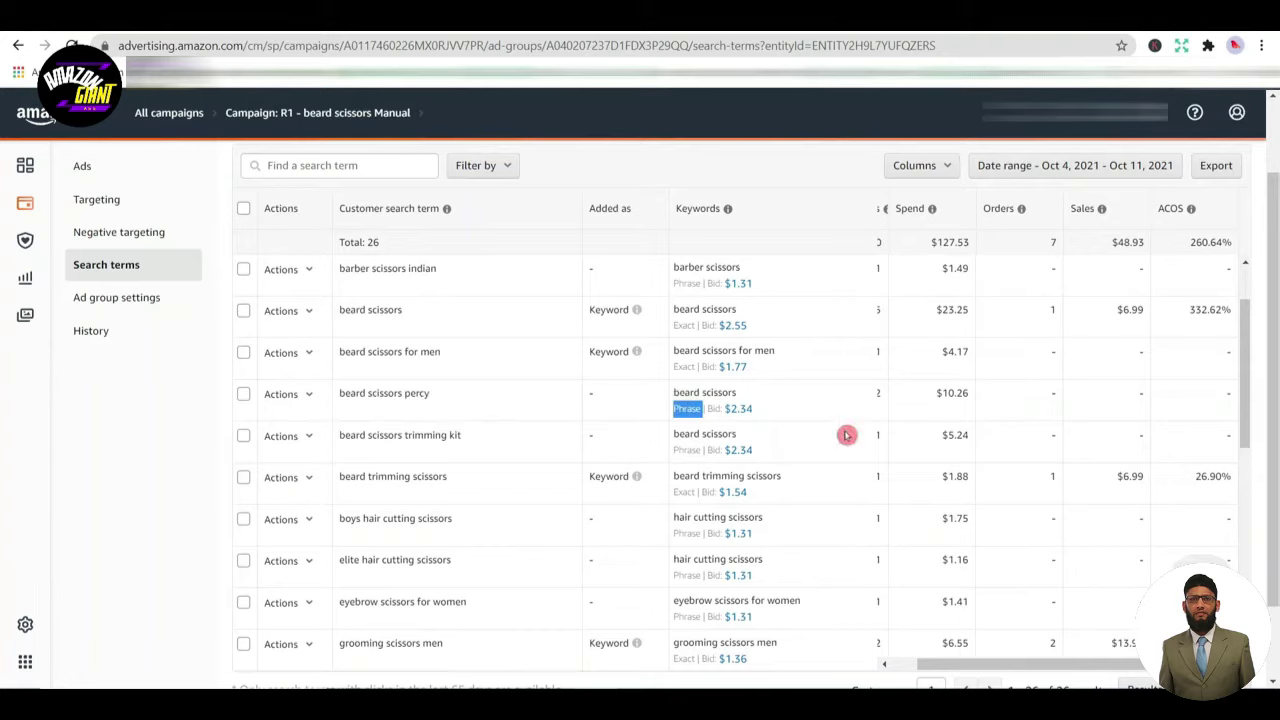
{"action": "double_click", "coordinate": [688, 450]}
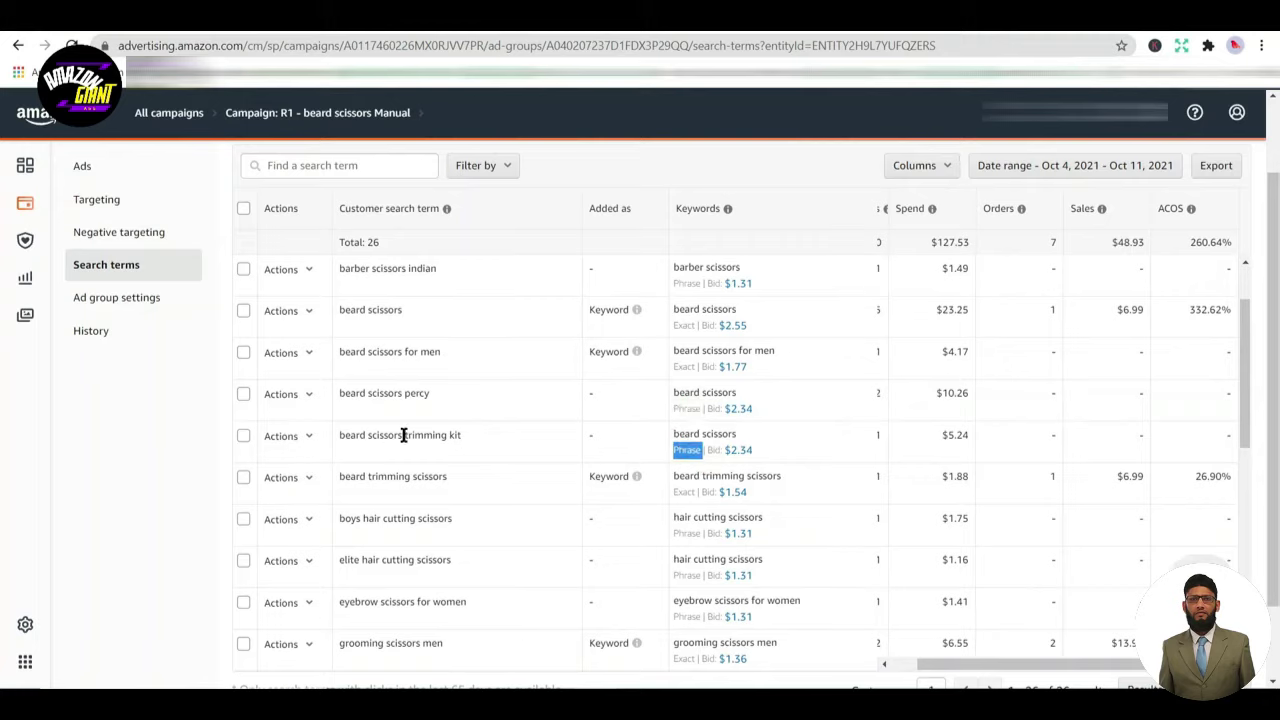
{"action": "left_click_drag", "start_coordinate": [404, 435], "coordinate": [500, 430]}
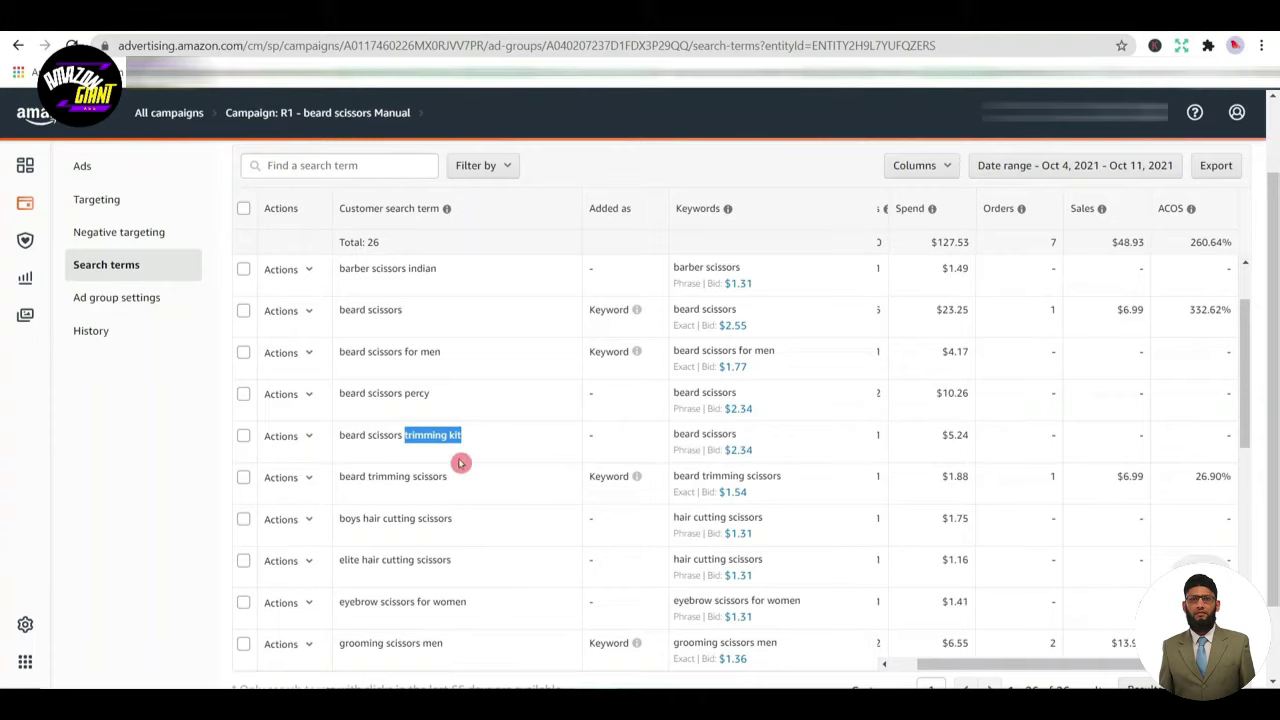
{"action": "left_click_drag", "start_coordinate": [466, 443], "coordinate": [356, 436]}
{"action": "left_click", "coordinate": [440, 453]}
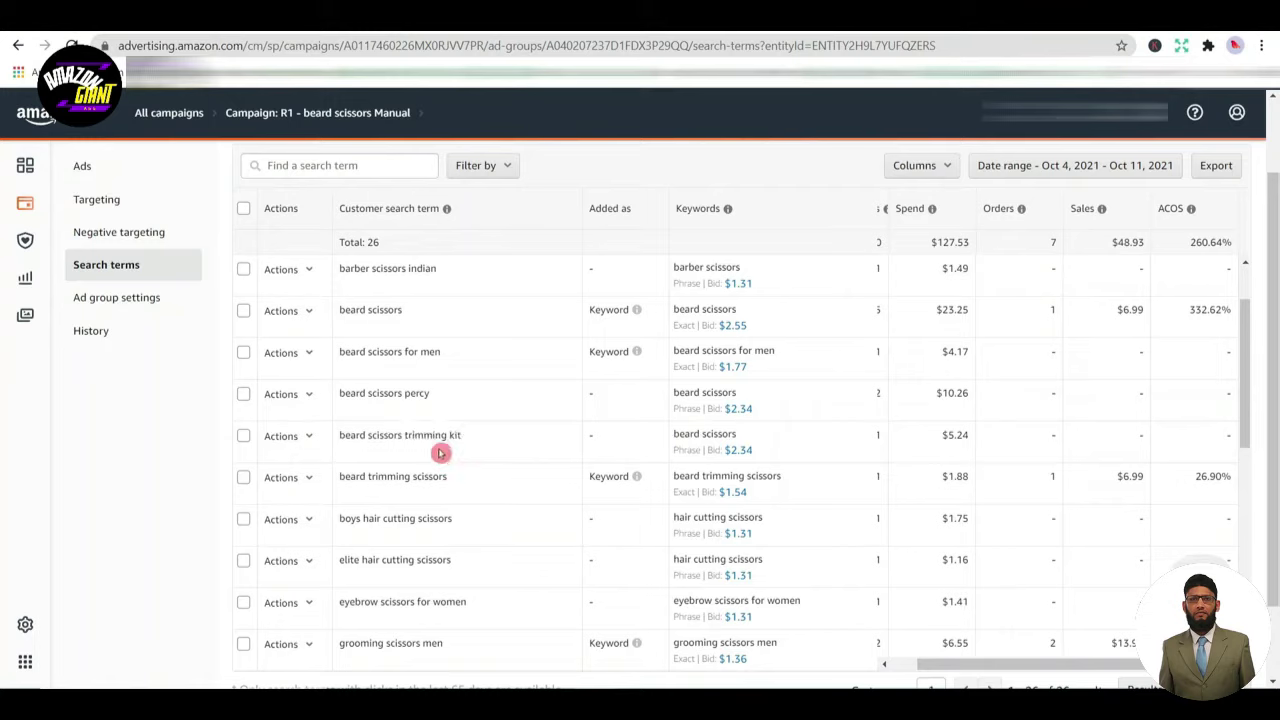
{"action": "triple_click", "coordinate": [687, 433]}
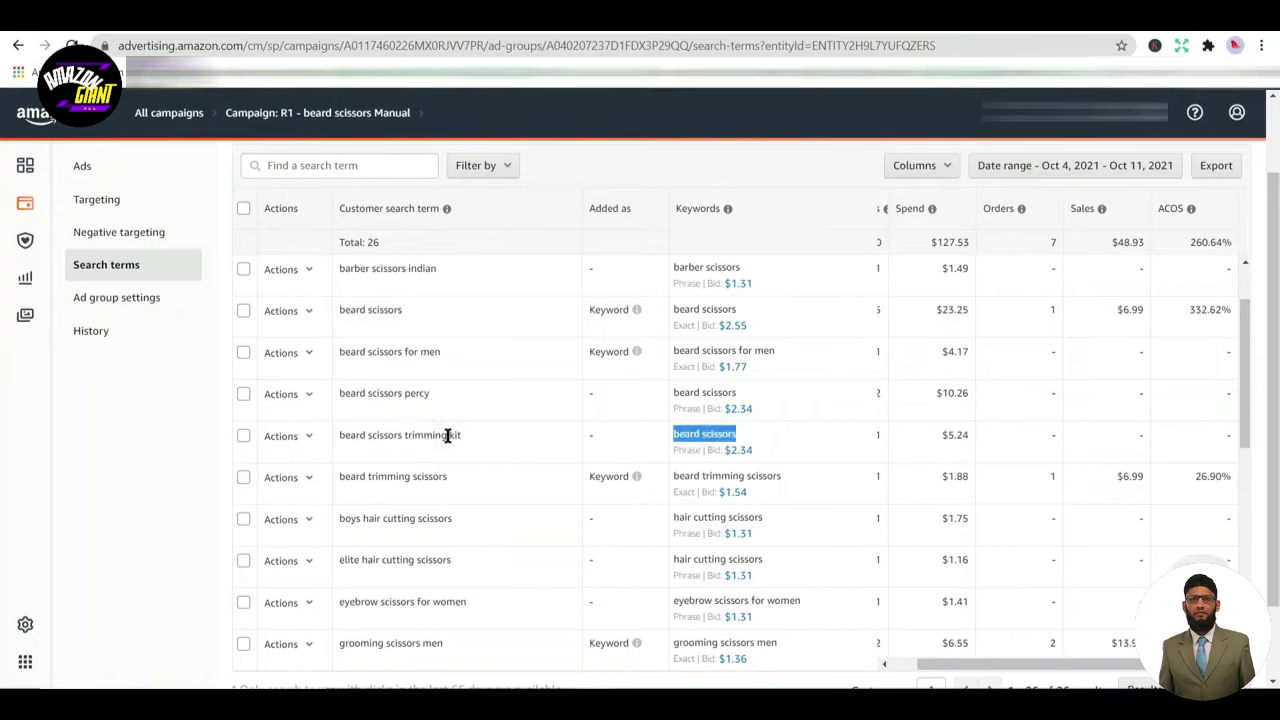
Copy the search term "beard scissors trimming kit", add it to the ad group as a negative exact keyword and save
{"action": "left_click_drag", "start_coordinate": [460, 436], "coordinate": [330, 444]}
{"action": "key", "text": "ctrl+c"}
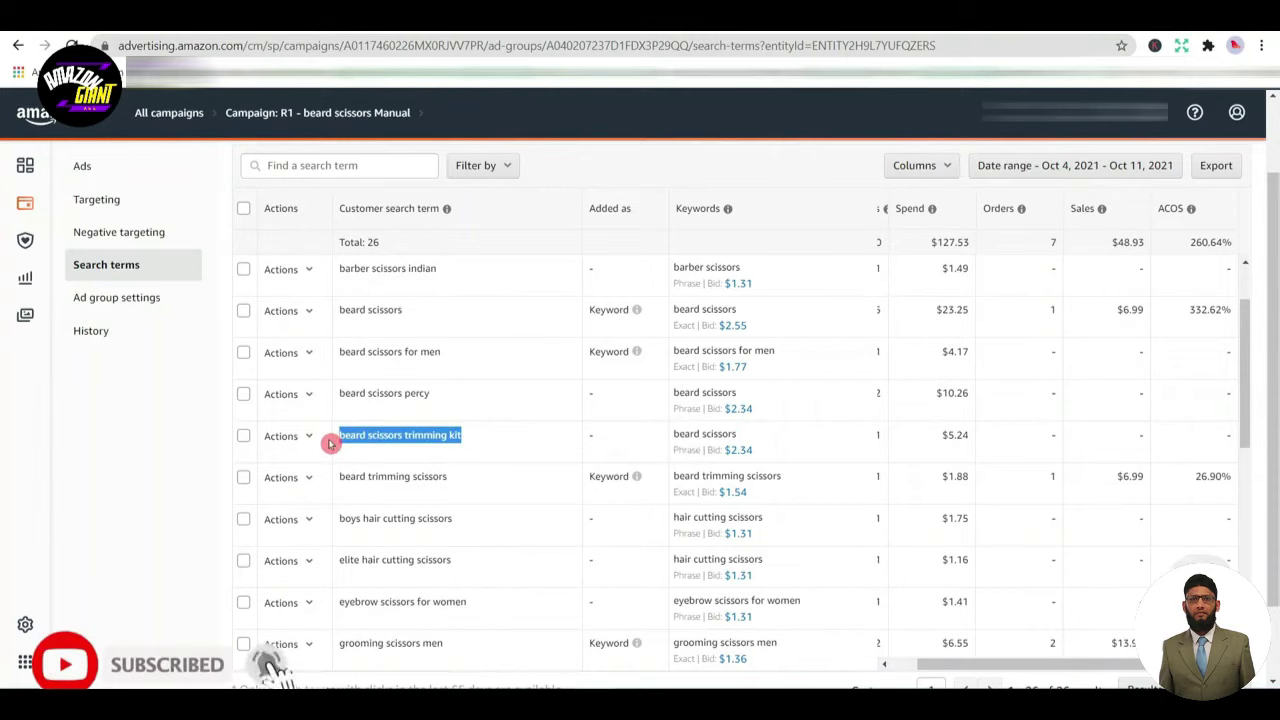
{"action": "left_click", "coordinate": [155, 231]}
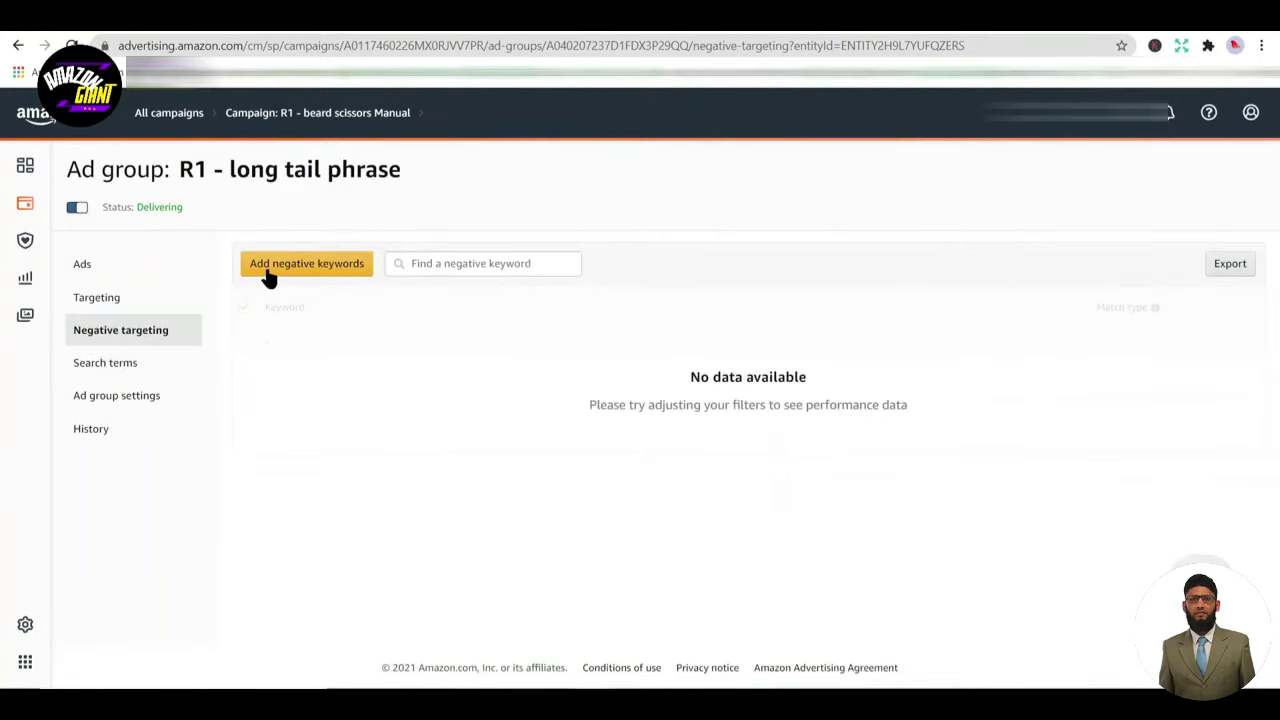
{"action": "left_click", "coordinate": [285, 265]}
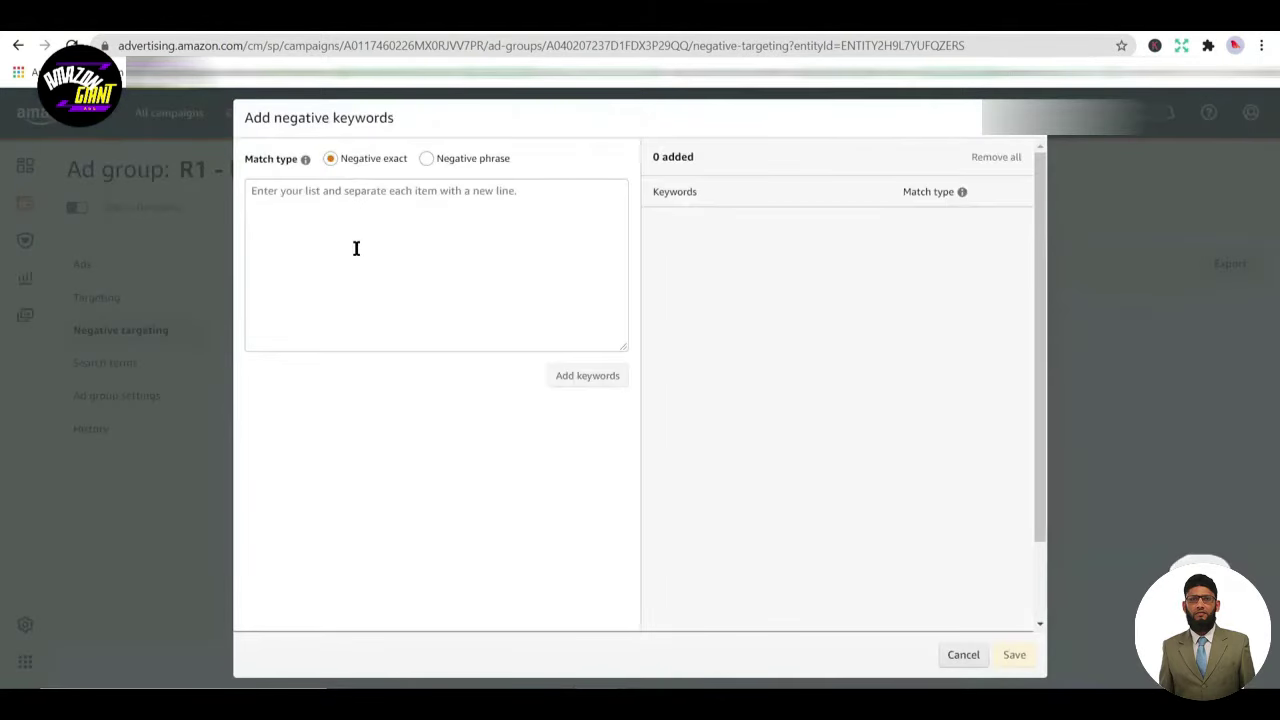
{"action": "left_click", "coordinate": [356, 248]}
{"action": "key", "text": "ctrl+v"}
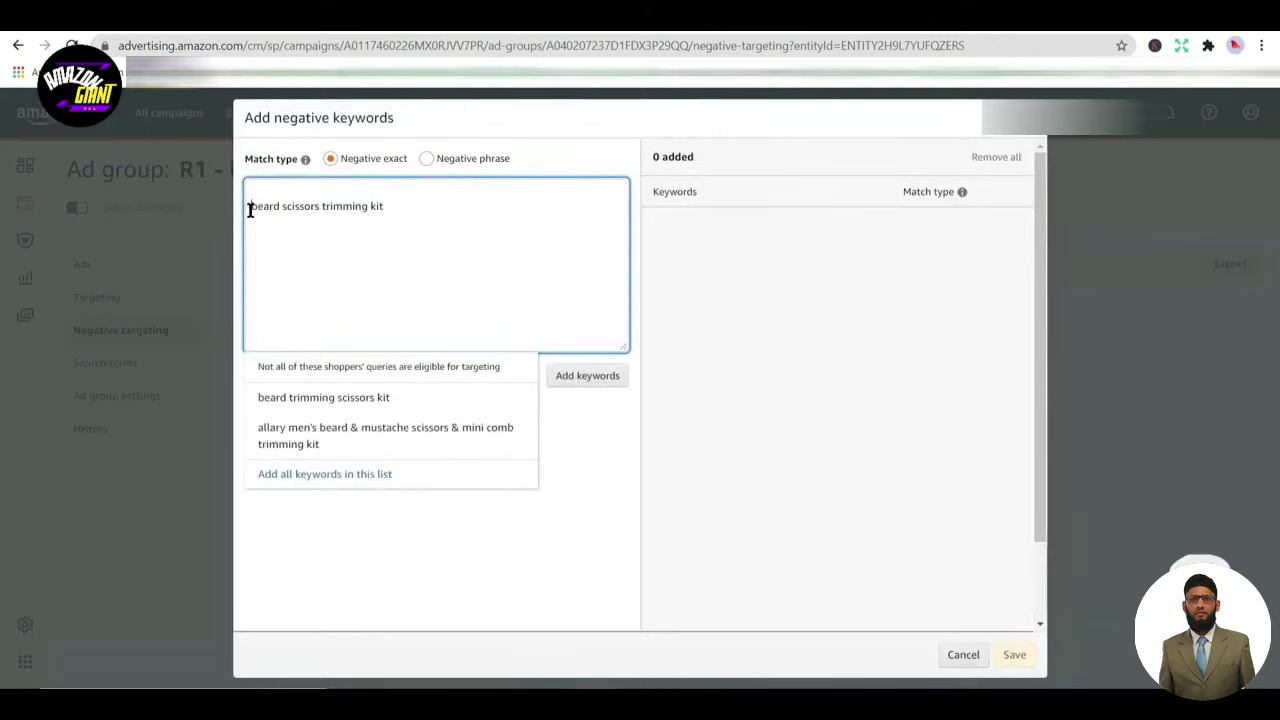
{"action": "key", "text": "BackSpace"}
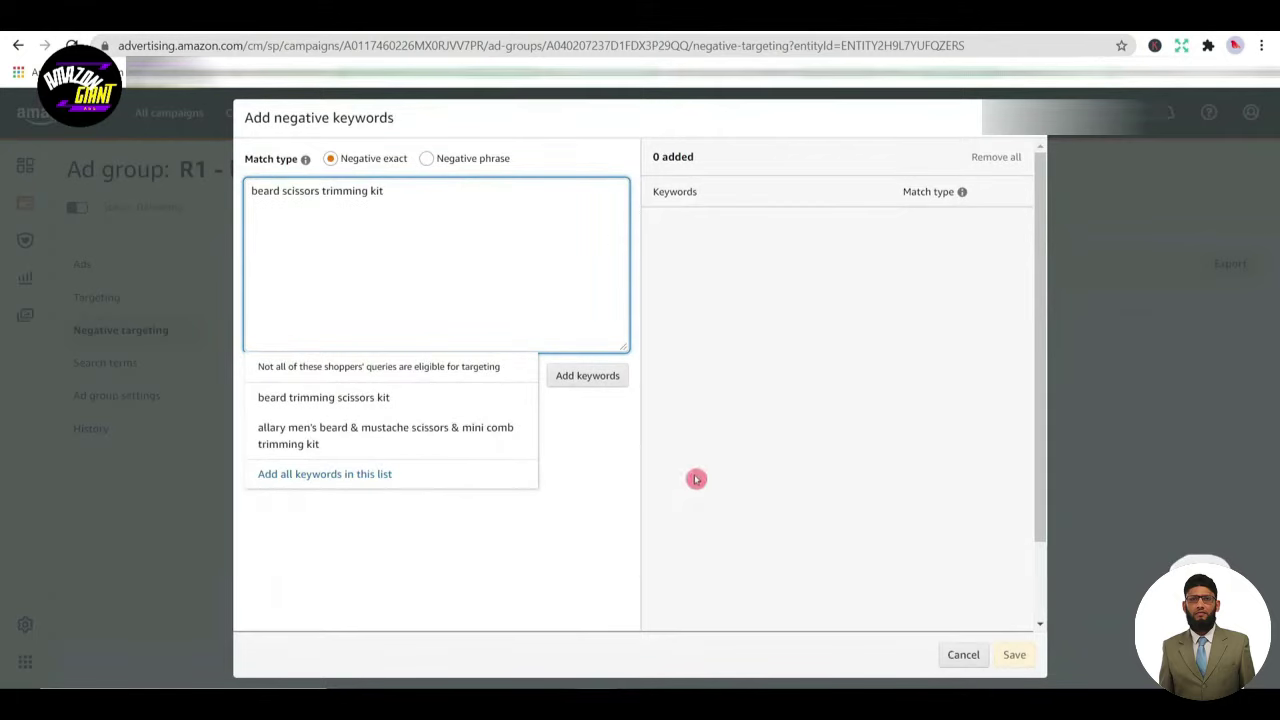
{"action": "left_click", "coordinate": [592, 375]}
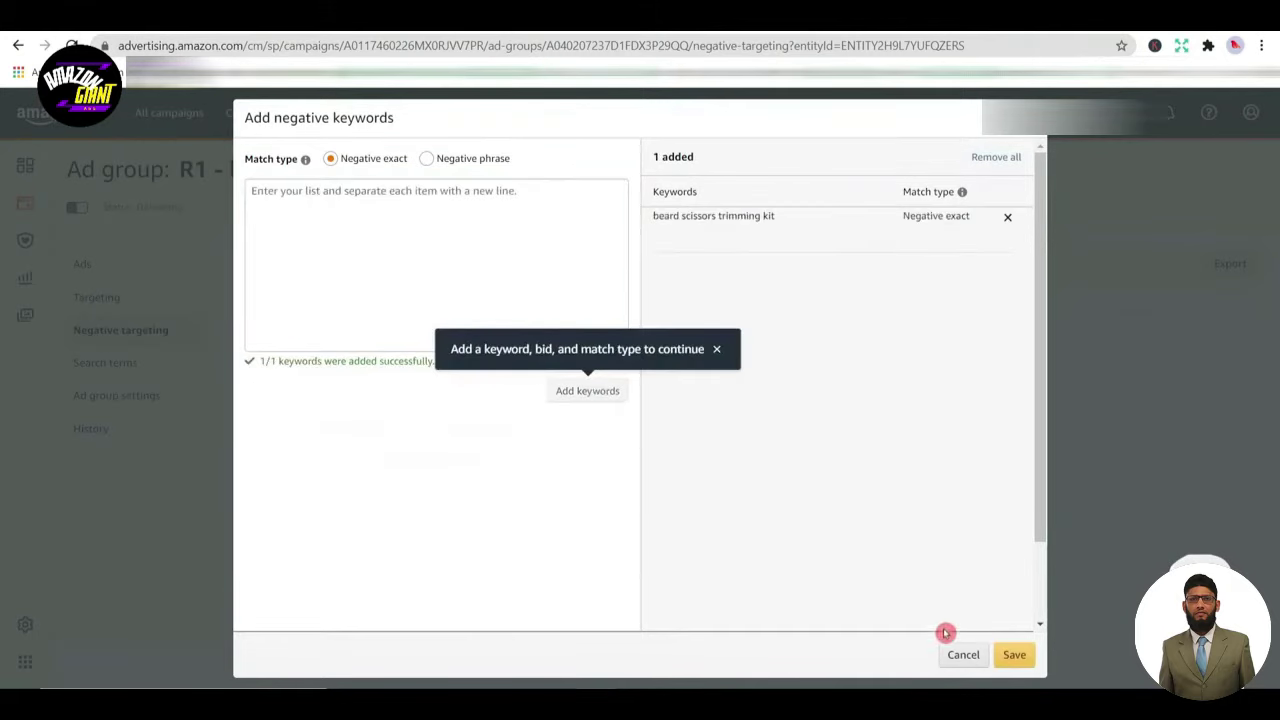
{"action": "left_click", "coordinate": [1013, 654]}
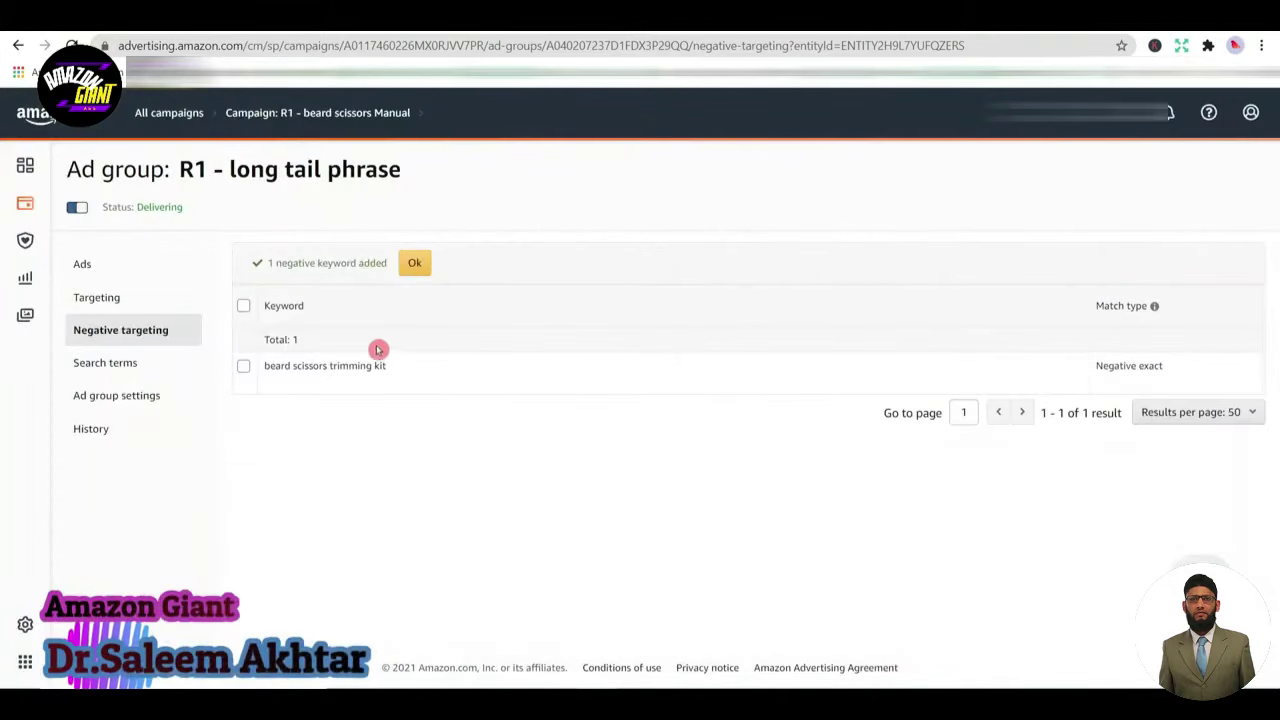
Open the ad group's keyword targeting, widen the keyword column and review each keyword's match type, bid and spend
{"action": "left_click", "coordinate": [126, 294]}
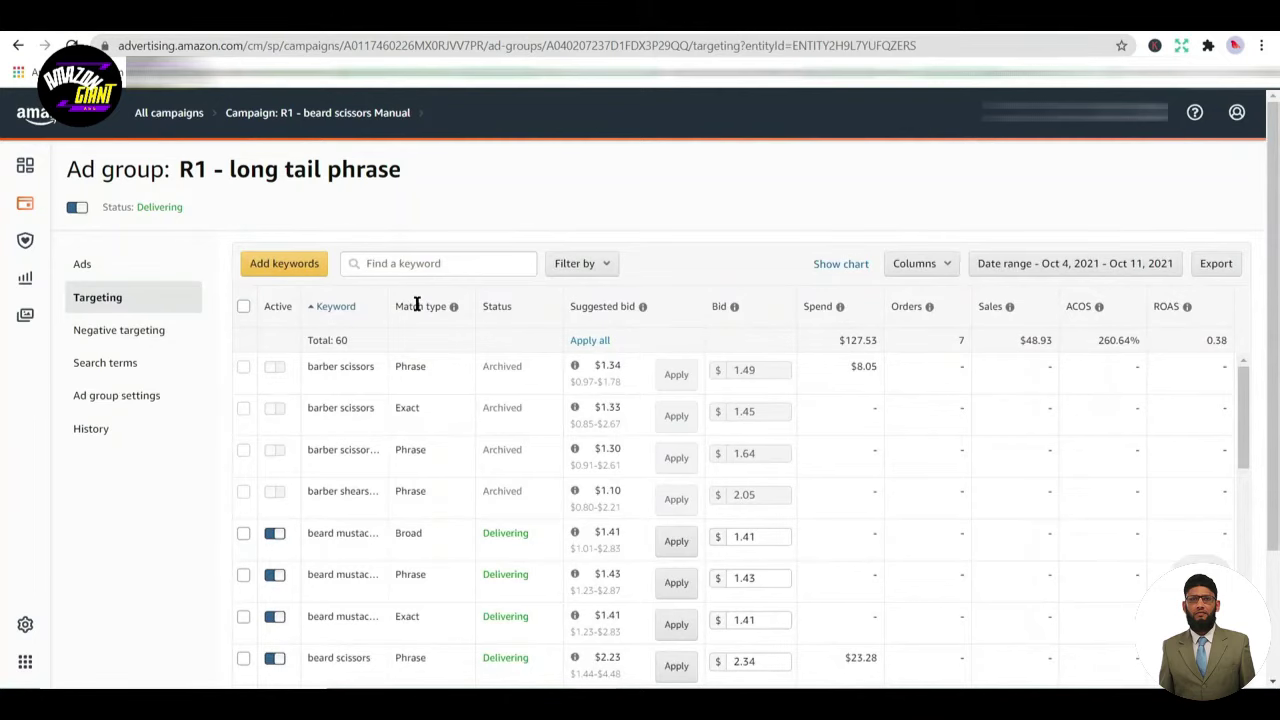
{"action": "left_click_drag", "start_coordinate": [417, 305], "coordinate": [463, 297]}
{"action": "left_click", "coordinate": [583, 366]}
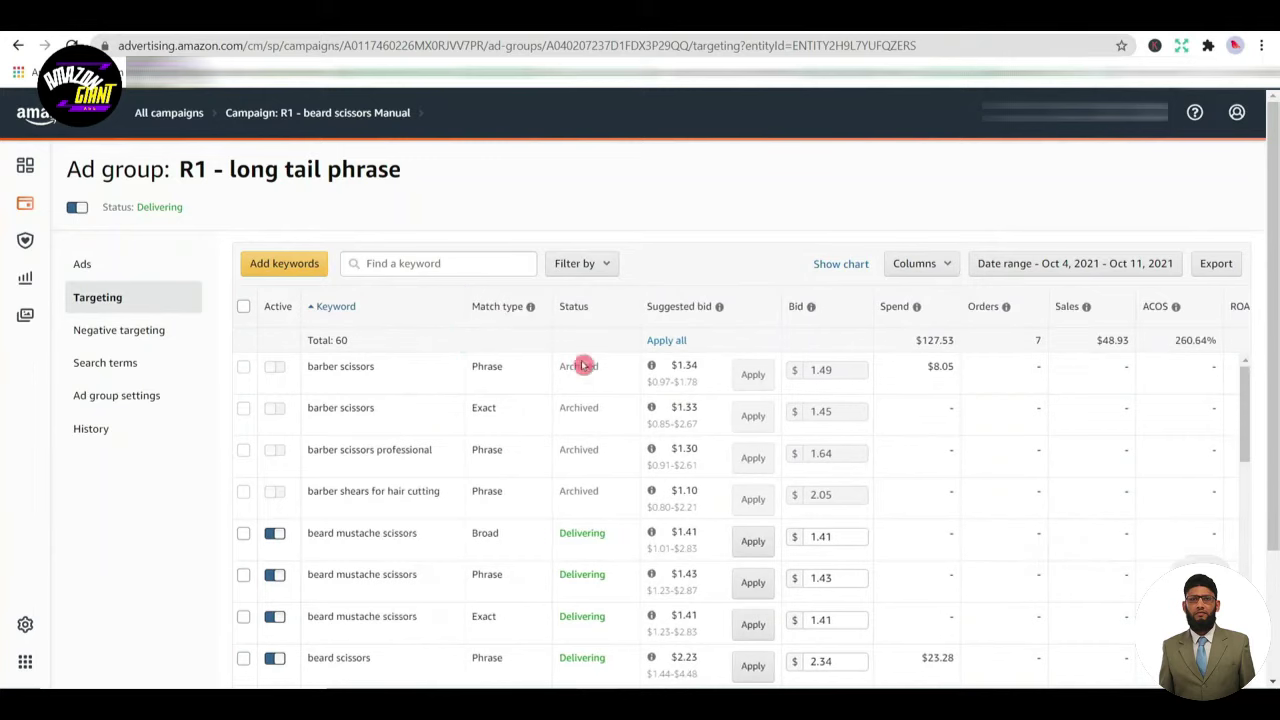
{"action": "scroll", "coordinate": [443, 500], "scroll_direction": "down", "scroll_amount": 2}
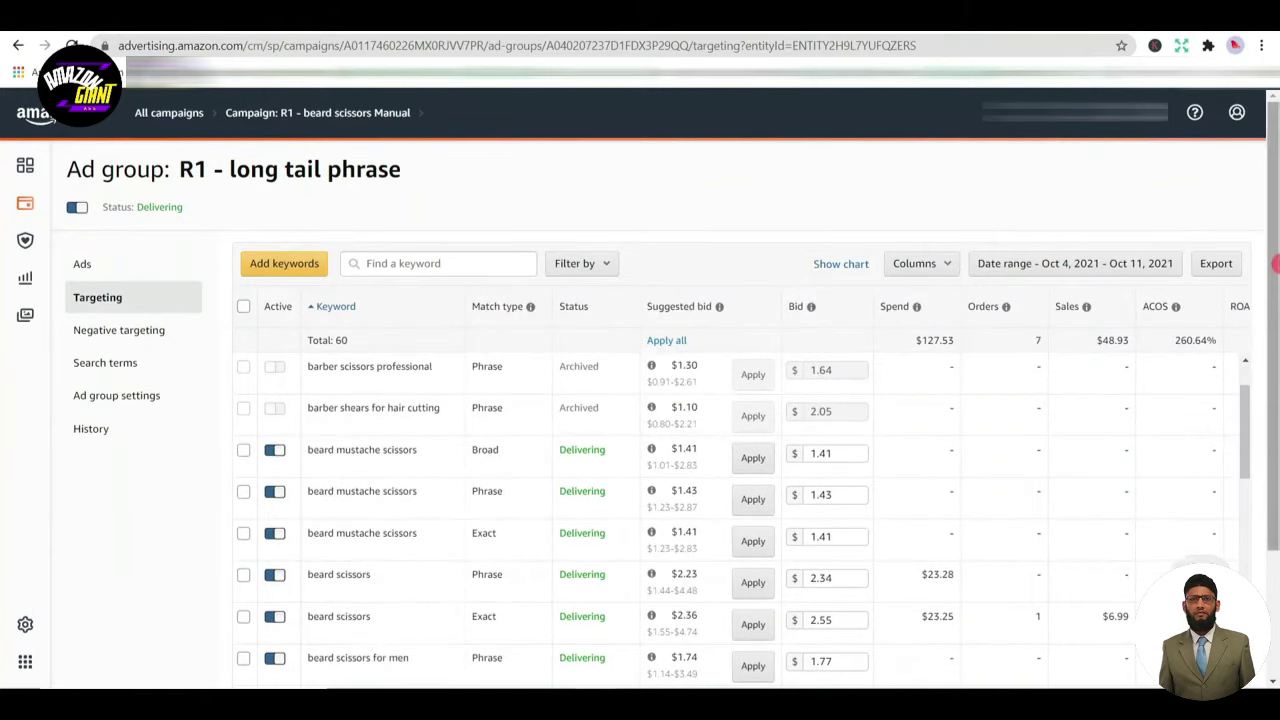
{"action": "scroll", "coordinate": [1272, 263], "scroll_direction": "down", "scroll_amount": 1}
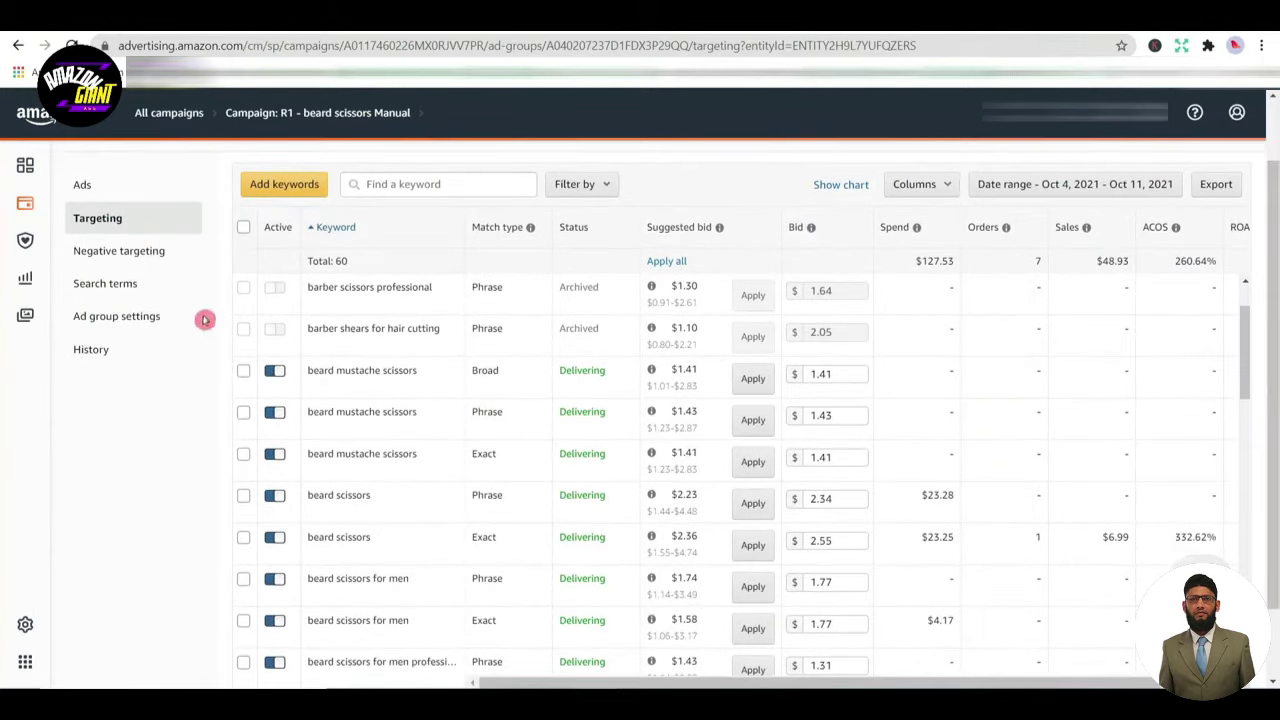
Return to the ad group's search terms and examine the match type and spend of "beard scissors for men"
{"action": "left_click", "coordinate": [126, 287]}
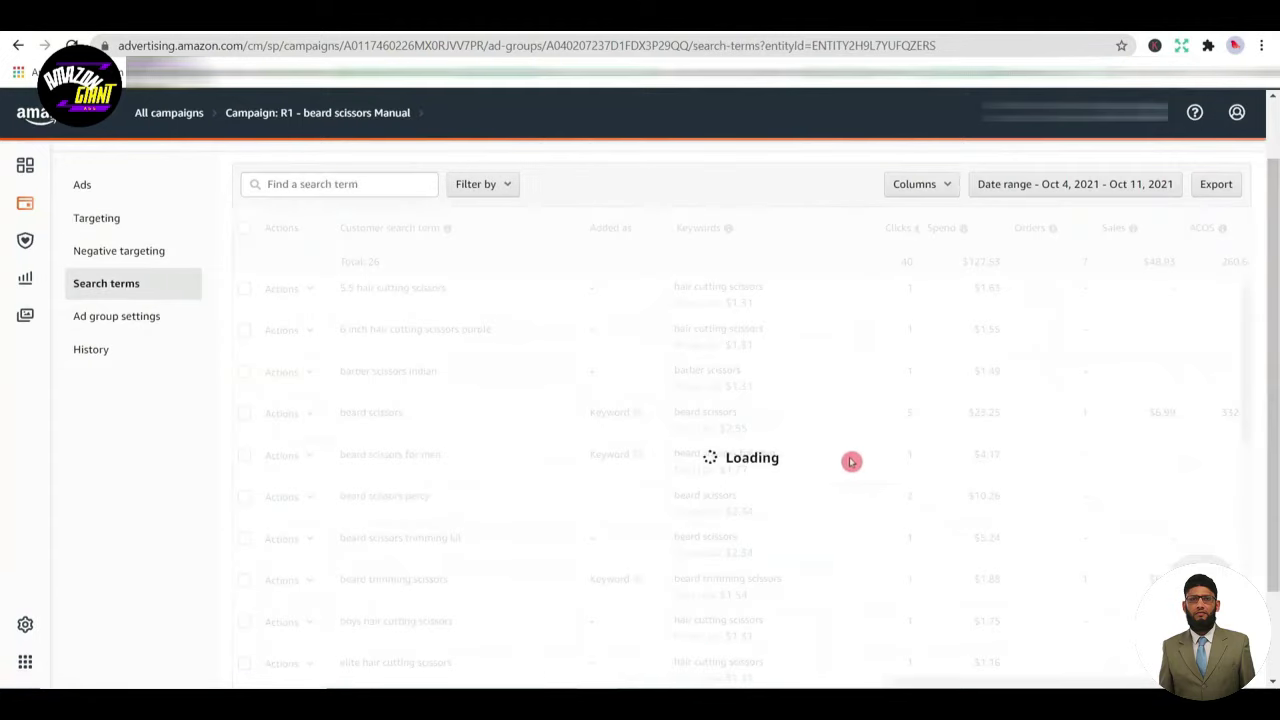
{"action": "left_click_drag", "start_coordinate": [1274, 316], "coordinate": [1276, 380]}
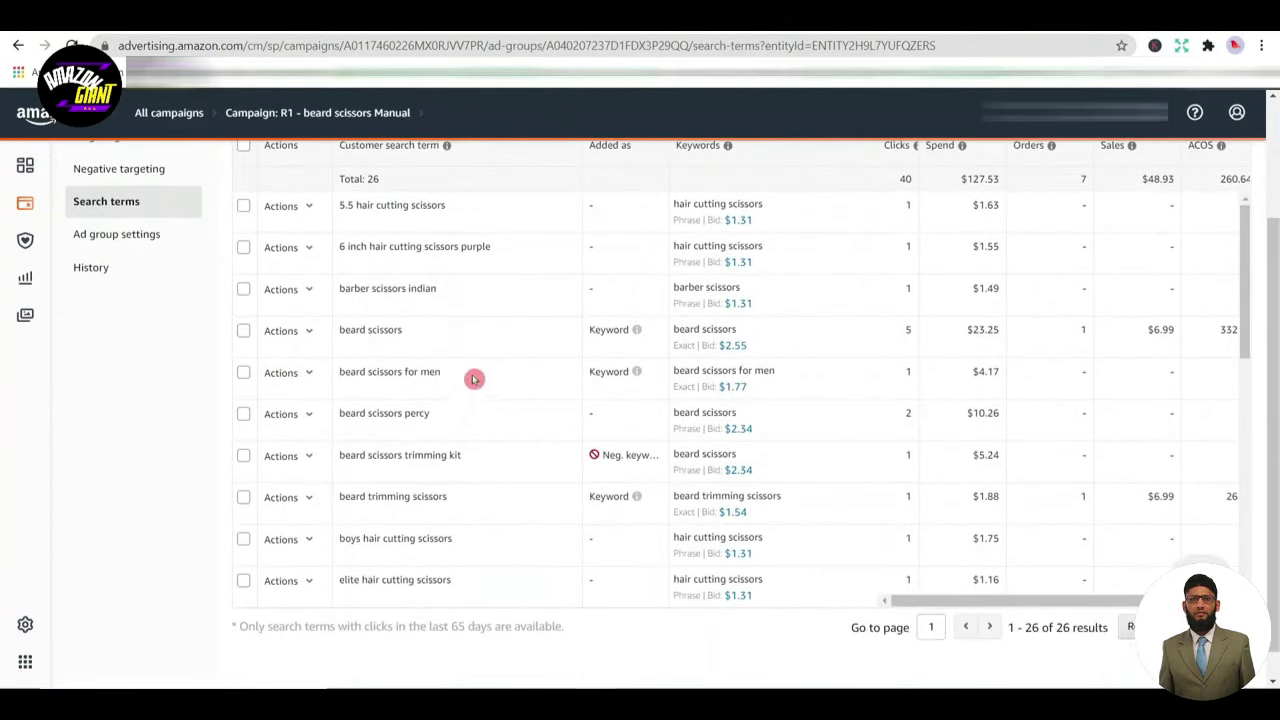
{"action": "scroll", "coordinate": [488, 426], "scroll_direction": "down", "scroll_amount": 1}
{"action": "mouse_move", "coordinate": [615, 378]}
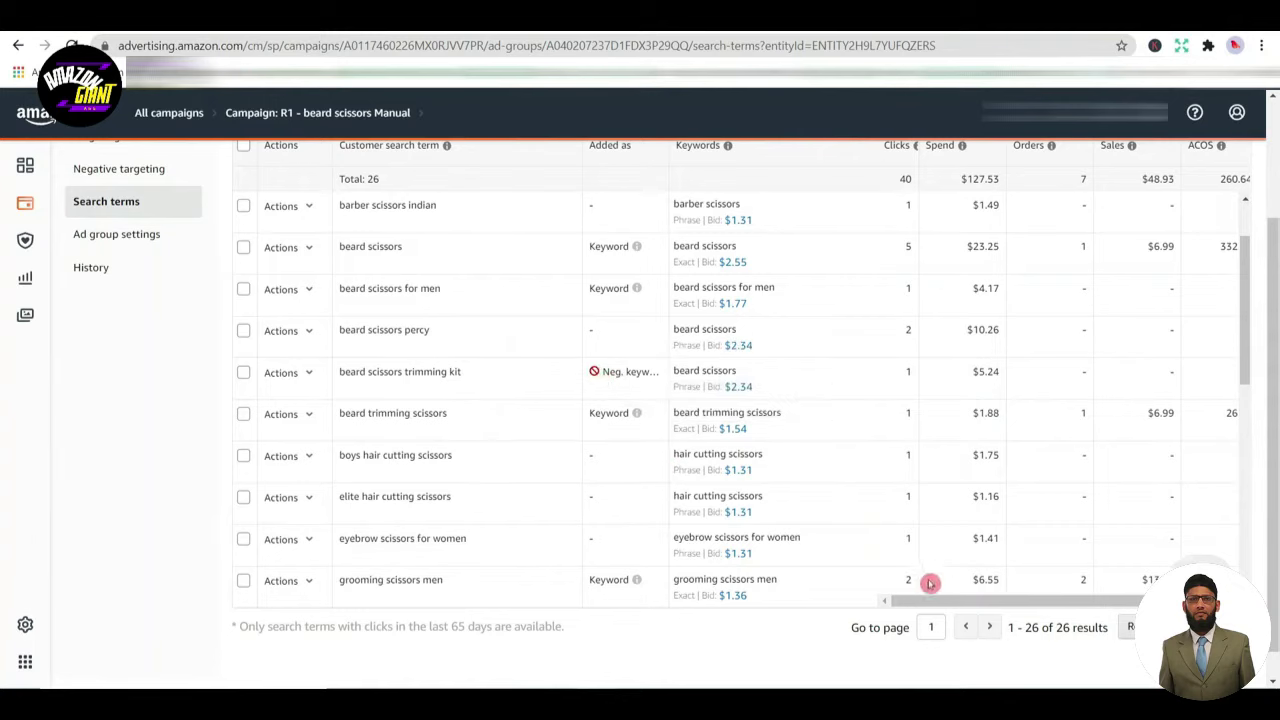
{"action": "left_click_drag", "start_coordinate": [923, 603], "coordinate": [980, 607]}
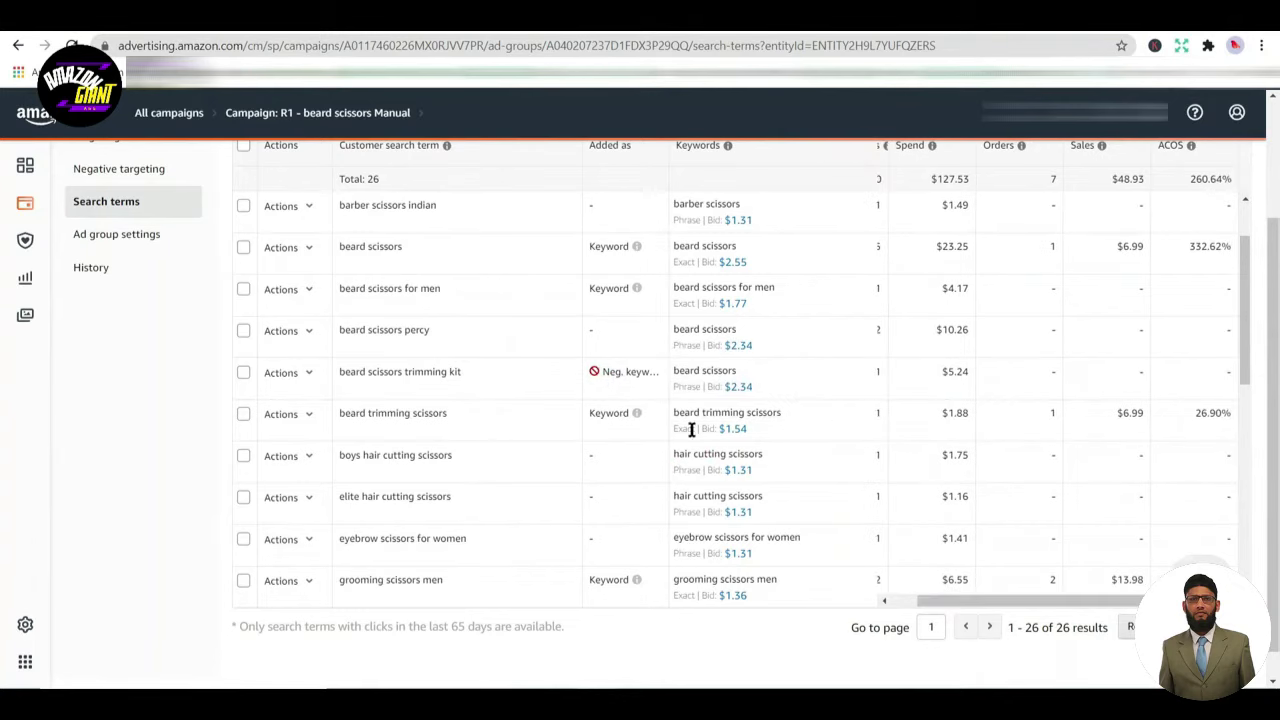
{"action": "scroll", "coordinate": [663, 383], "scroll_direction": "up", "scroll_amount": 1}
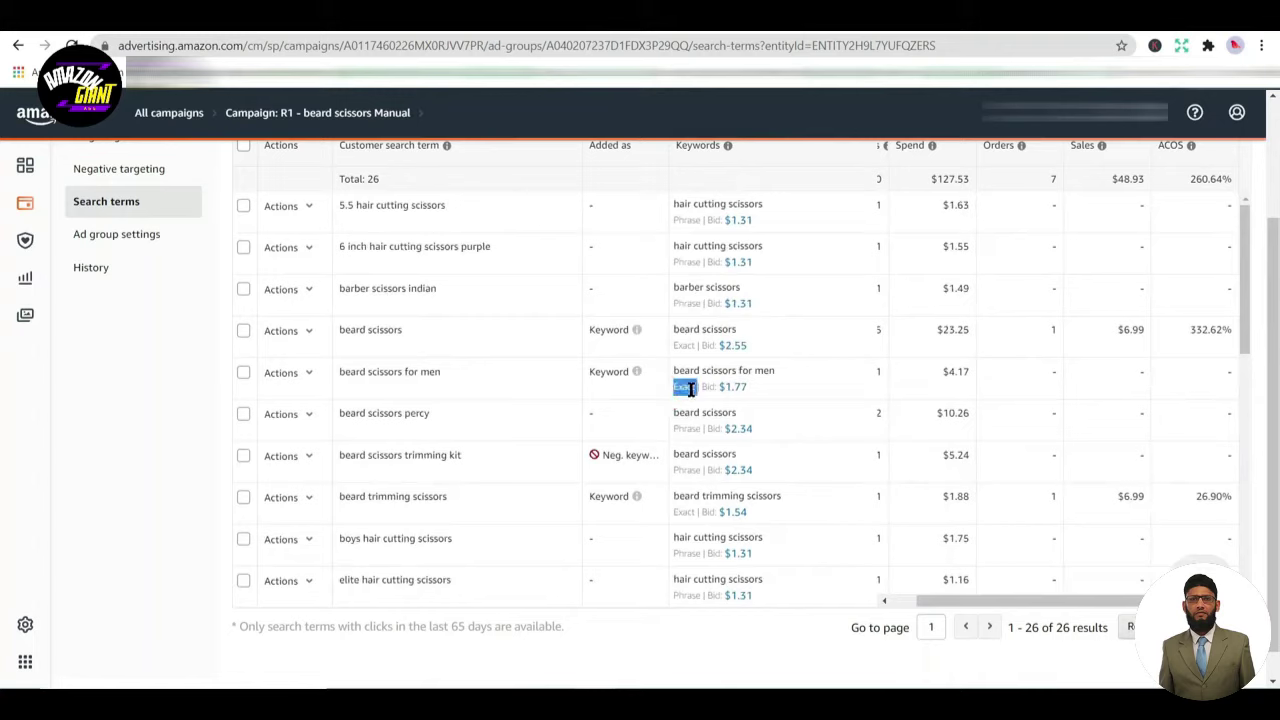
{"action": "left_click_drag", "start_coordinate": [443, 372], "coordinate": [416, 387]}
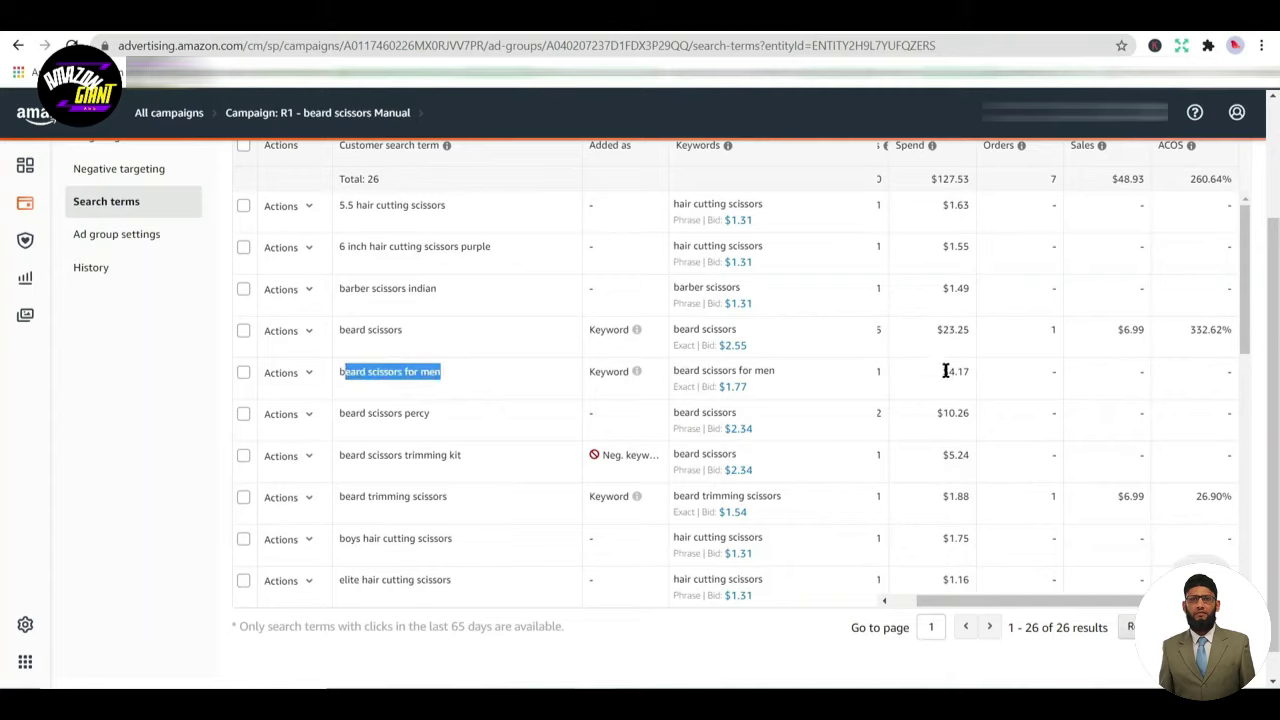
{"action": "left_click_drag", "start_coordinate": [946, 372], "coordinate": [972, 377]}
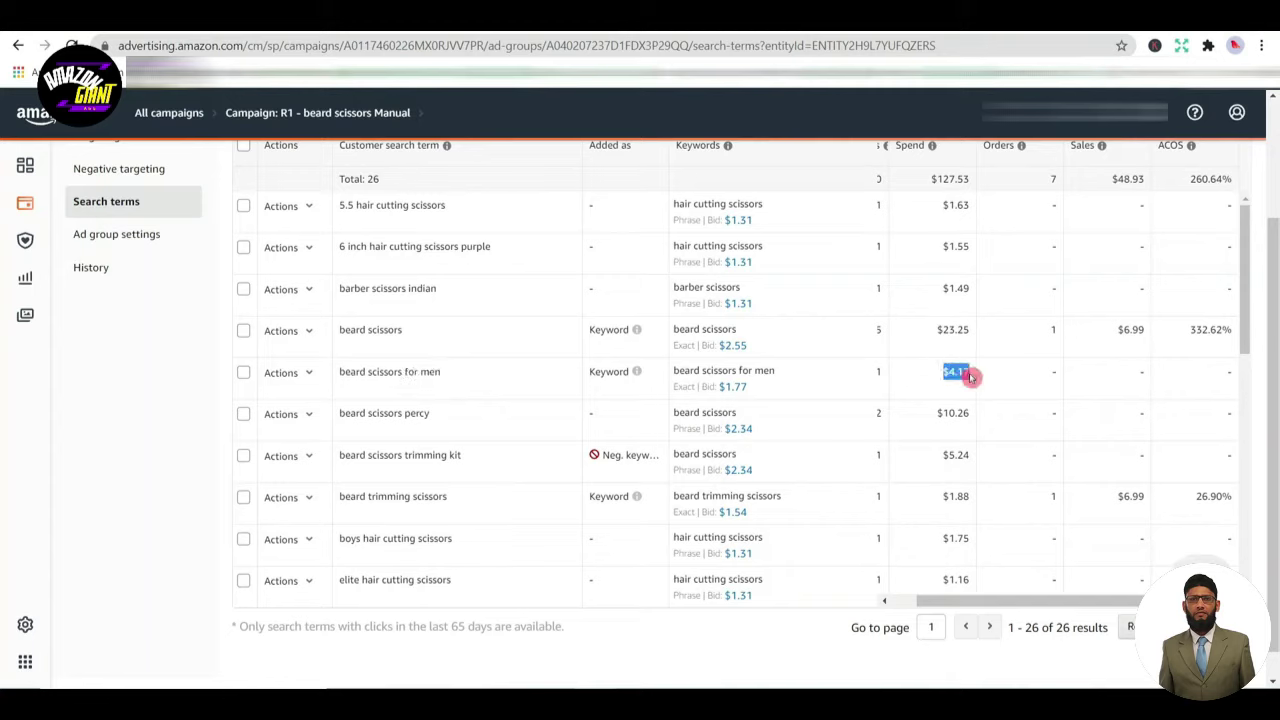
Examine the spend of the search term "beard scissors percy" and the phrase-match keyword that triggered it
{"action": "left_click", "coordinate": [928, 434]}
{"action": "double_click", "coordinate": [688, 432]}
{"action": "left_click_drag", "start_coordinate": [680, 412], "coordinate": [963, 416]}
{"action": "double_click", "coordinate": [951, 416]}
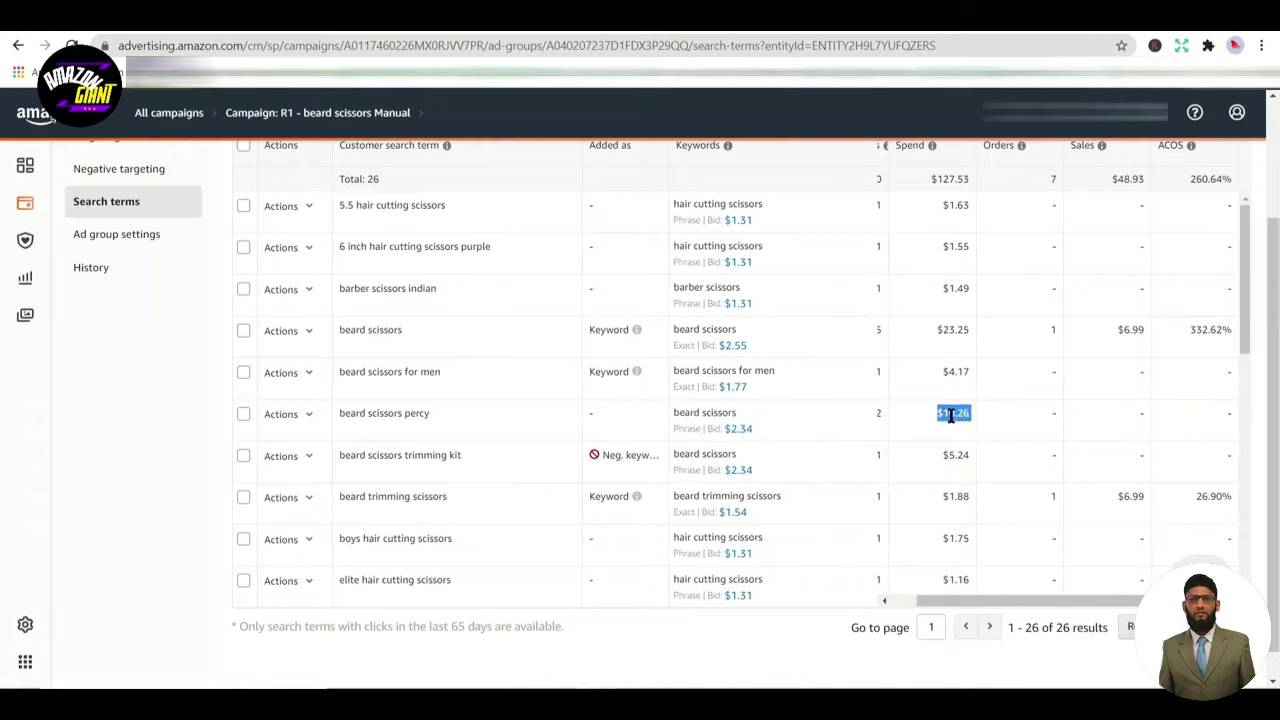
{"action": "double_click", "coordinate": [718, 414]}
{"action": "triple_click", "coordinate": [717, 415]}
Examine the exact-match search term "beard trimming scissors", its sales and ACOS, and read the definition of ACOS
{"action": "scroll", "coordinate": [738, 446], "scroll_direction": "down", "scroll_amount": 1}
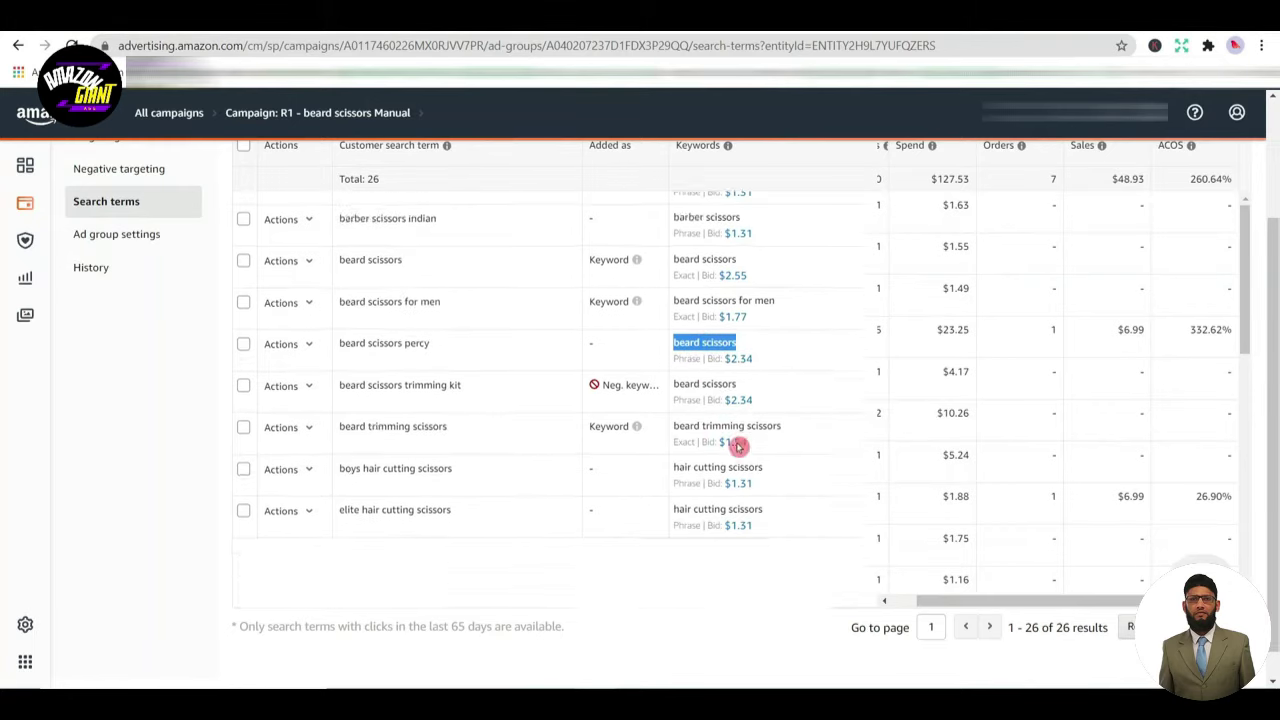
{"action": "double_click", "coordinate": [685, 428]}
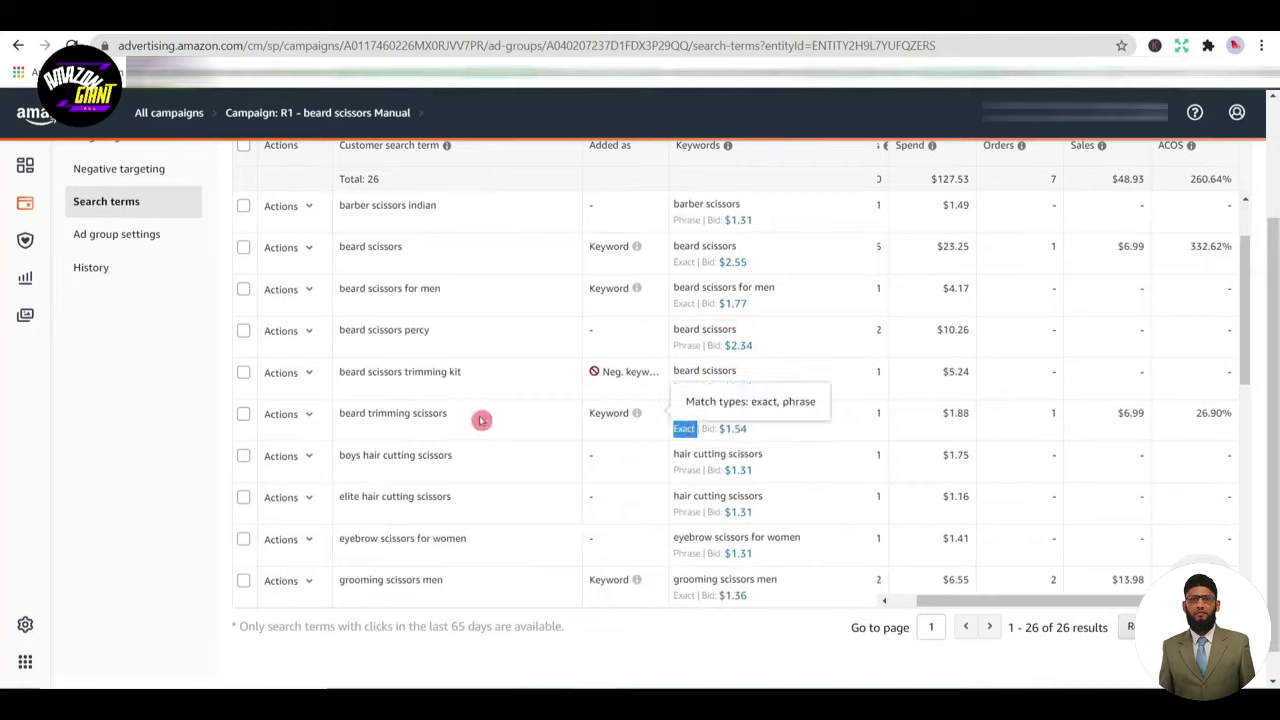
{"action": "left_click_drag", "start_coordinate": [457, 417], "coordinate": [336, 418]}
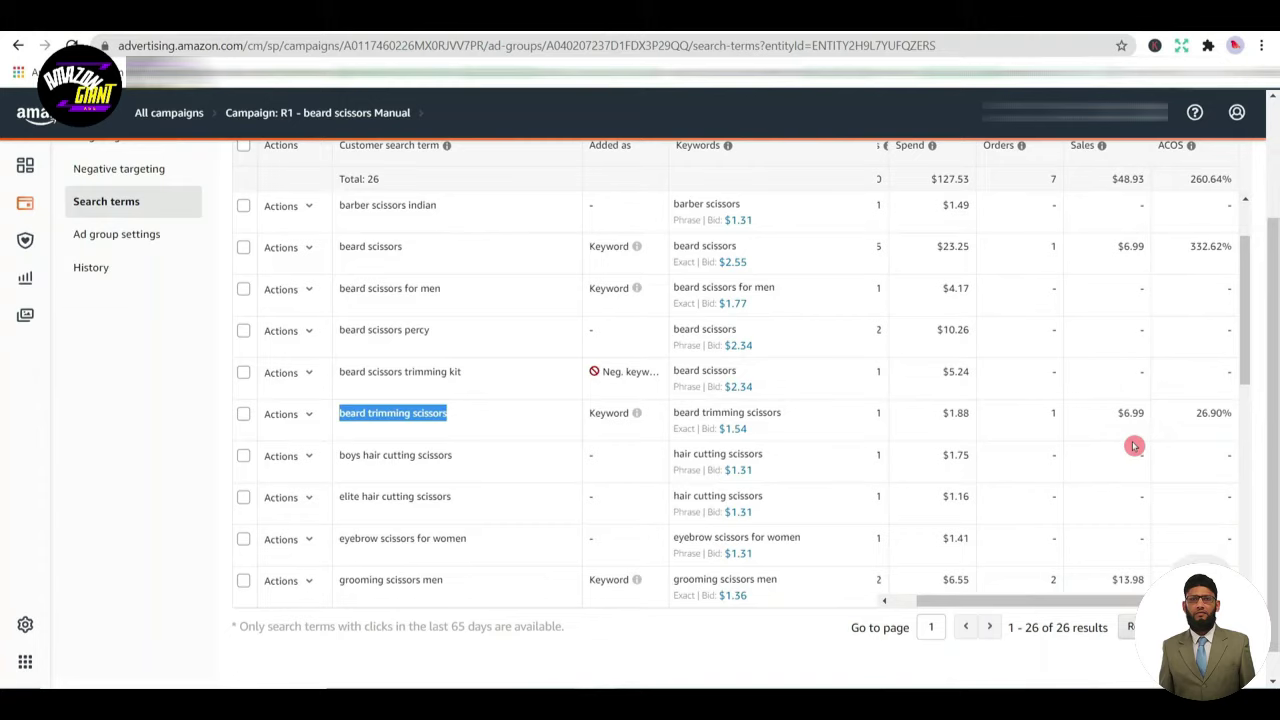
{"action": "mouse_move", "coordinate": [1191, 147]}
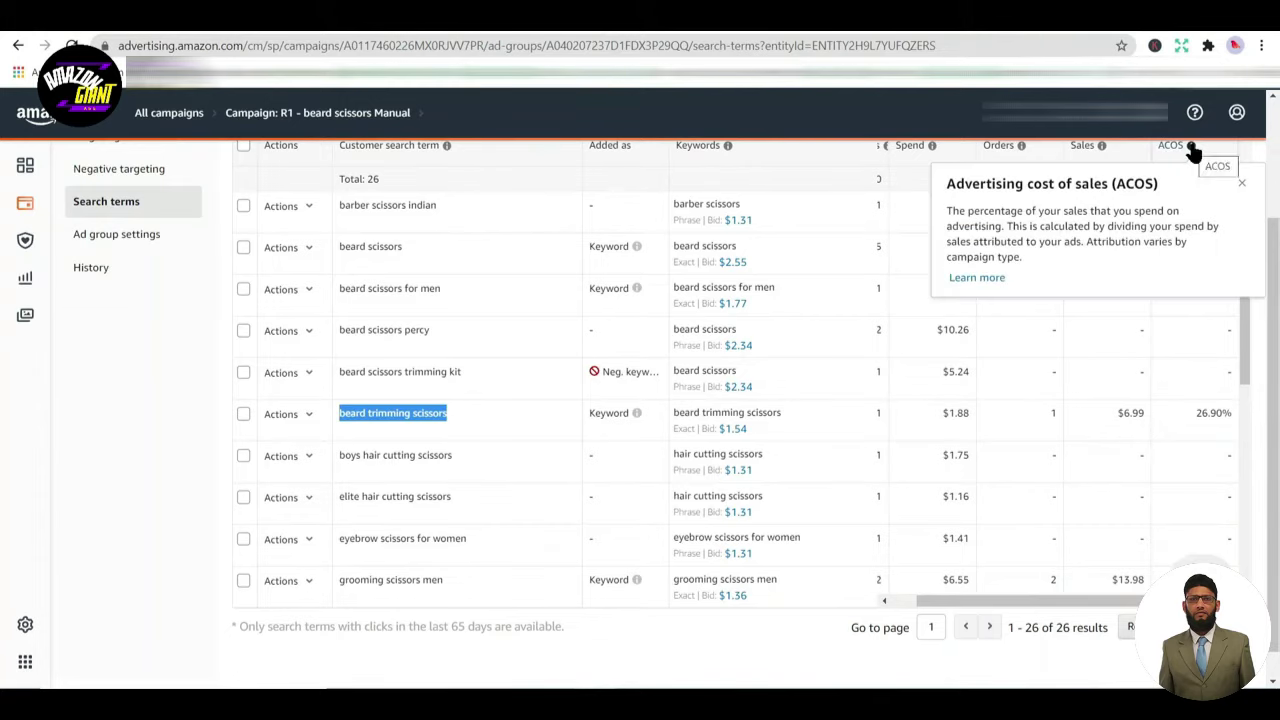
{"action": "left_click", "coordinate": [1208, 438]}
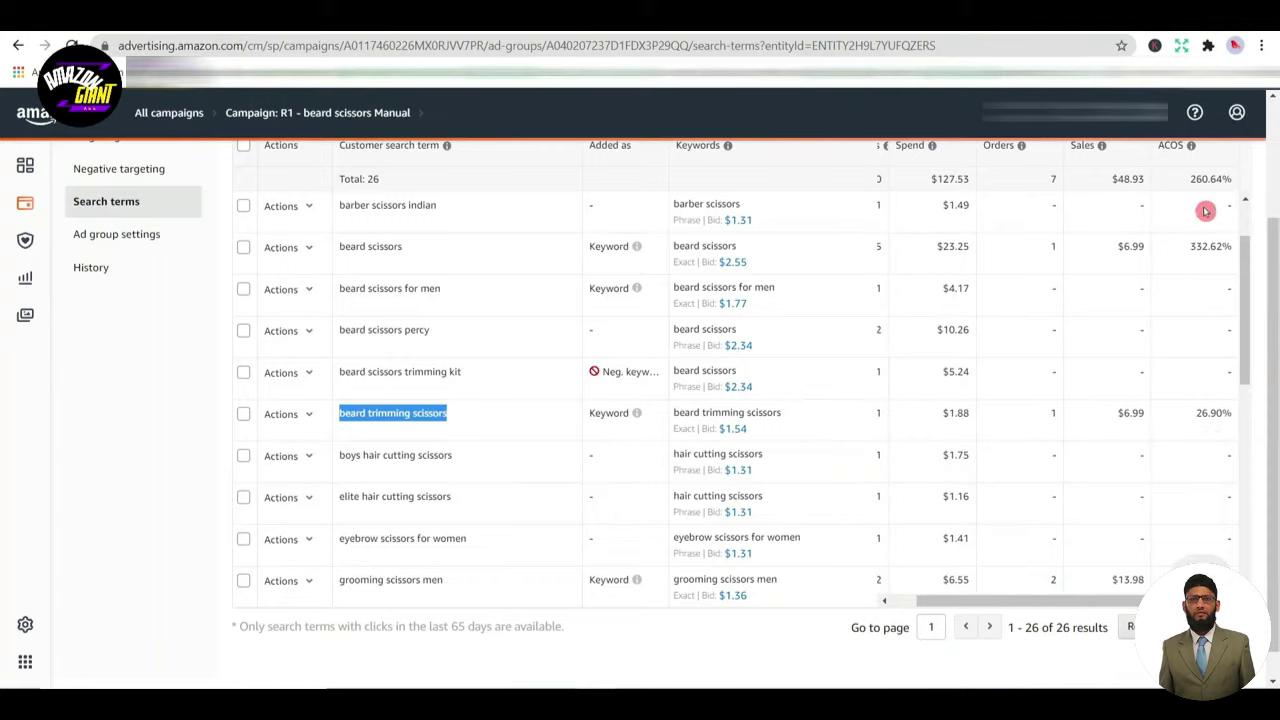
{"action": "mouse_move", "coordinate": [1188, 147]}
Compare the search terms "boys hair cutting scissors" and "elite hair cutting scissors" with their phrase-match keyword and check their spend
{"action": "scroll", "coordinate": [1010, 450], "scroll_direction": "down", "scroll_amount": 2}
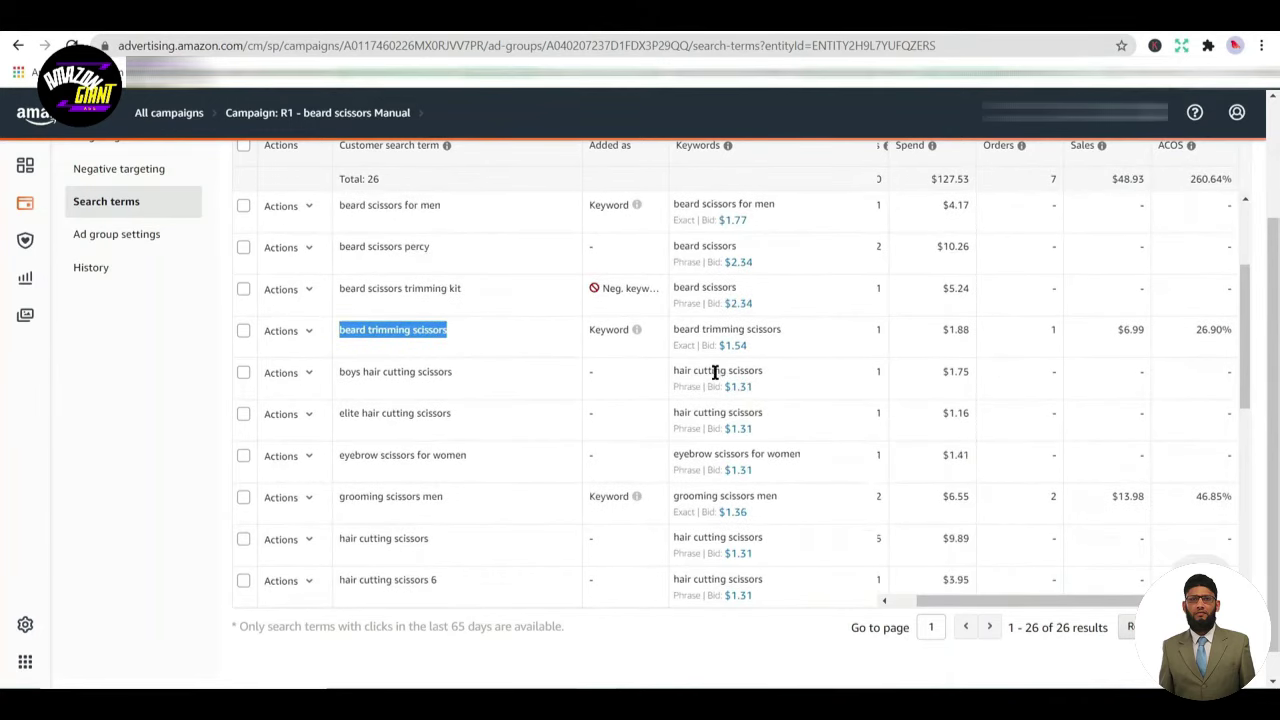
{"action": "double_click", "coordinate": [682, 396]}
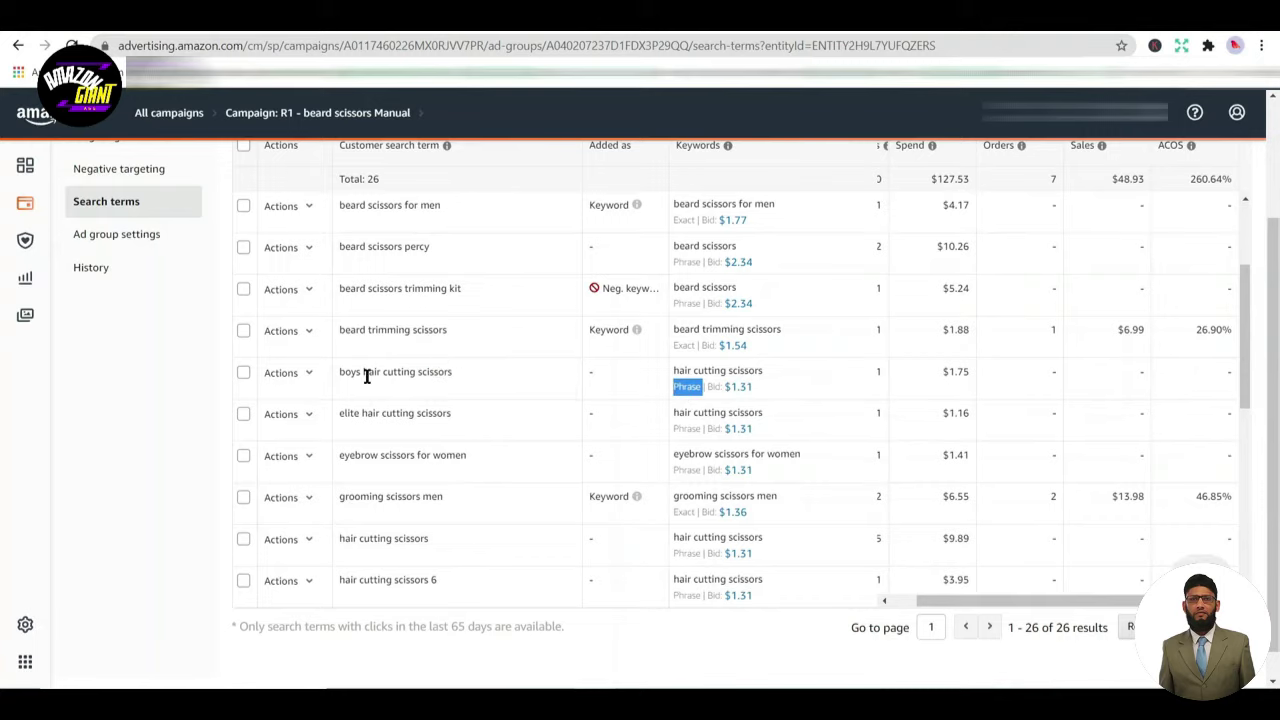
{"action": "left_click_drag", "start_coordinate": [362, 372], "coordinate": [443, 390]}
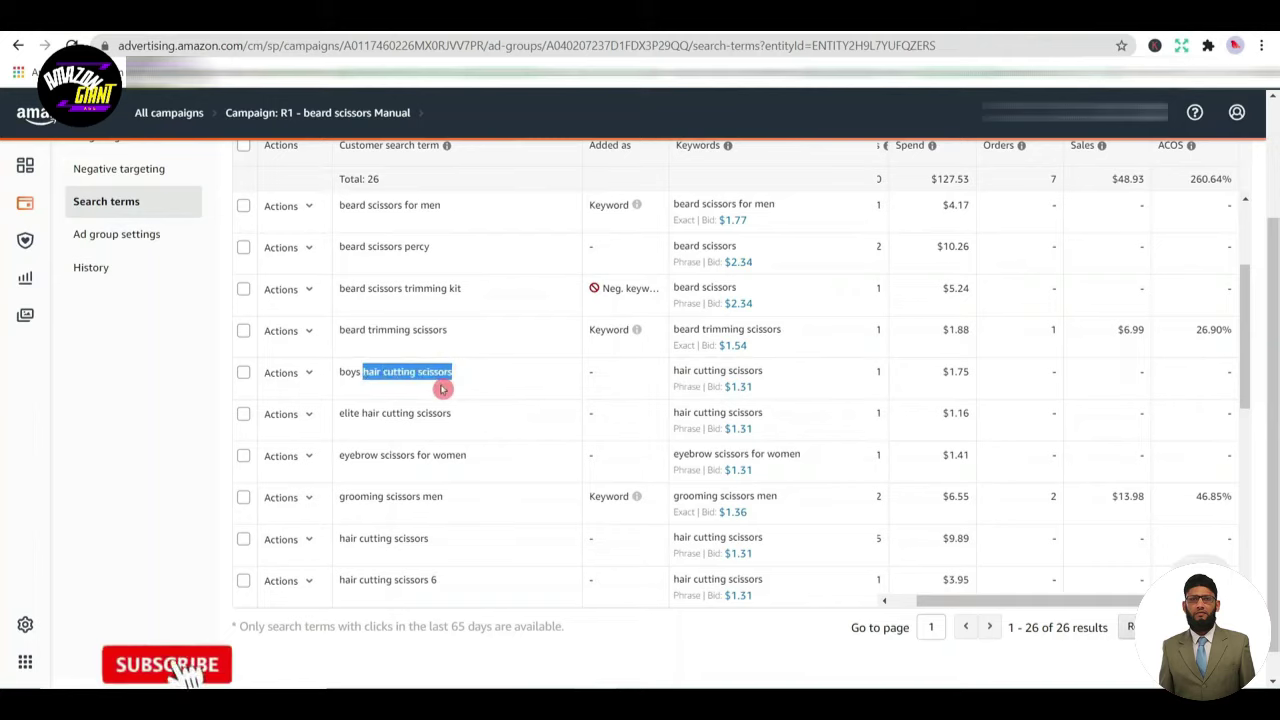
{"action": "double_click", "coordinate": [957, 370]}
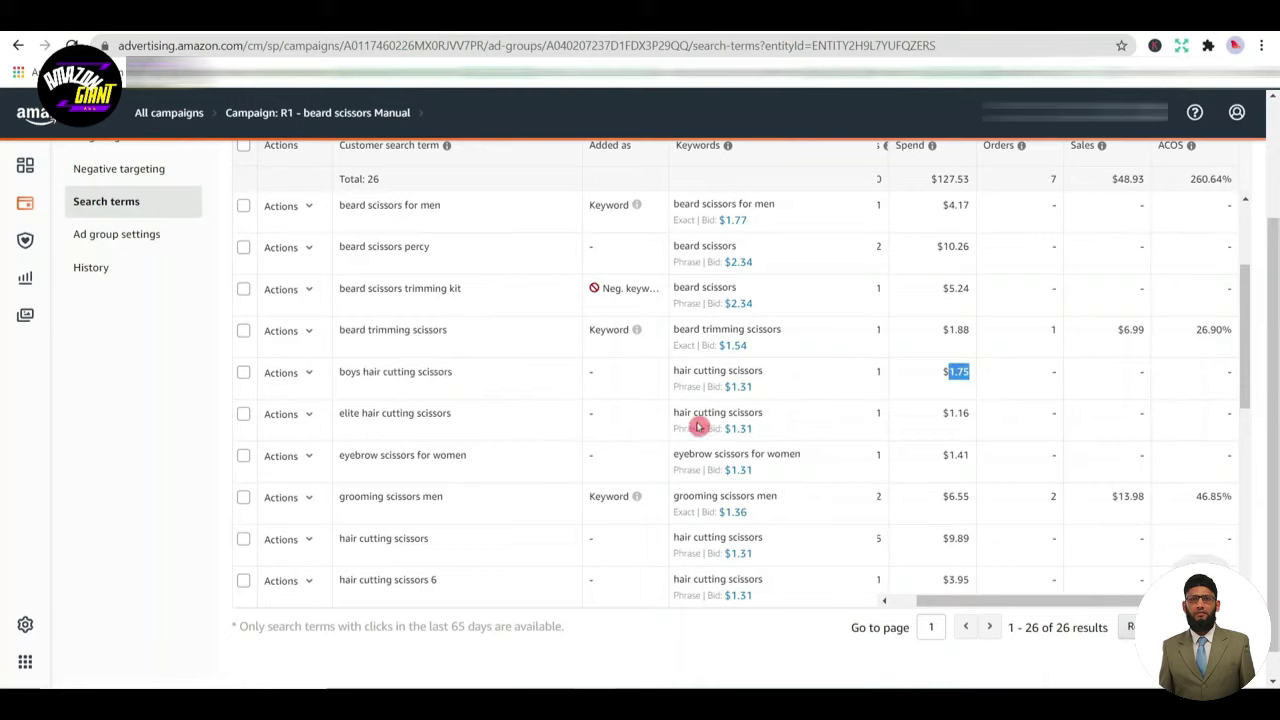
{"action": "left_click", "coordinate": [359, 425]}
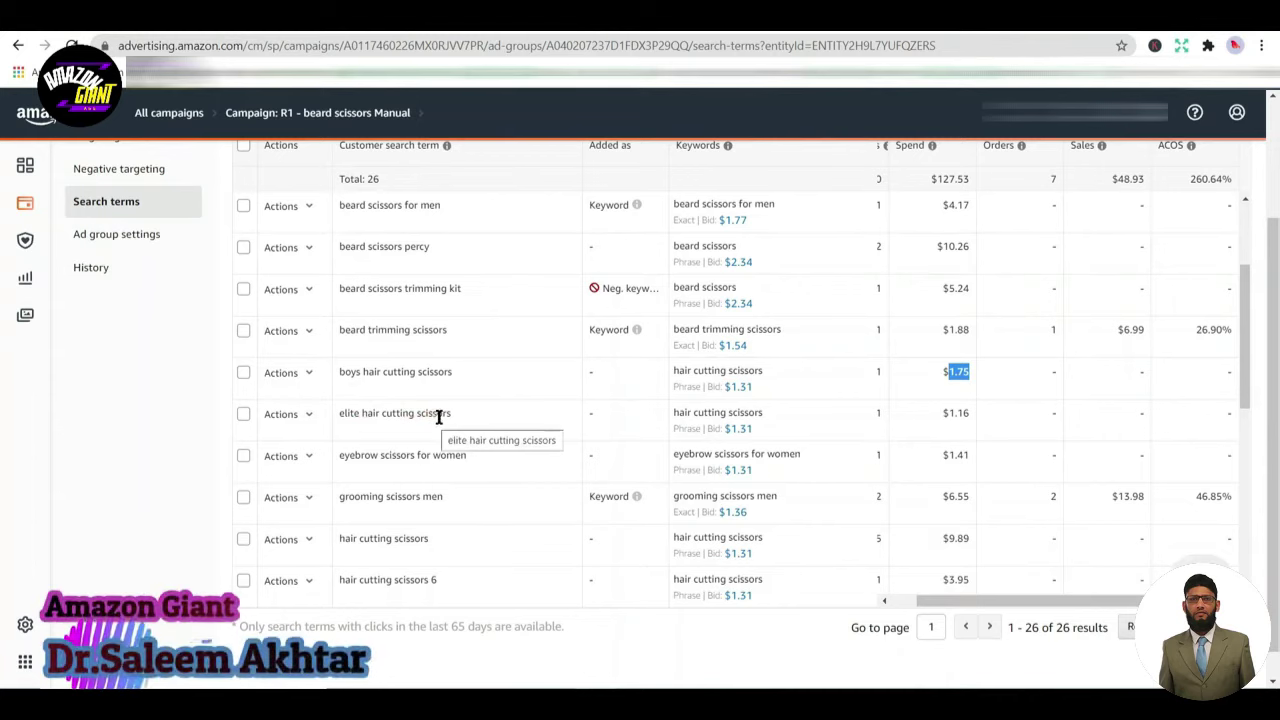
{"action": "scroll", "coordinate": [484, 416], "scroll_direction": "down", "scroll_amount": 1}
{"action": "scroll", "coordinate": [484, 416], "scroll_direction": "down", "scroll_amount": 3}
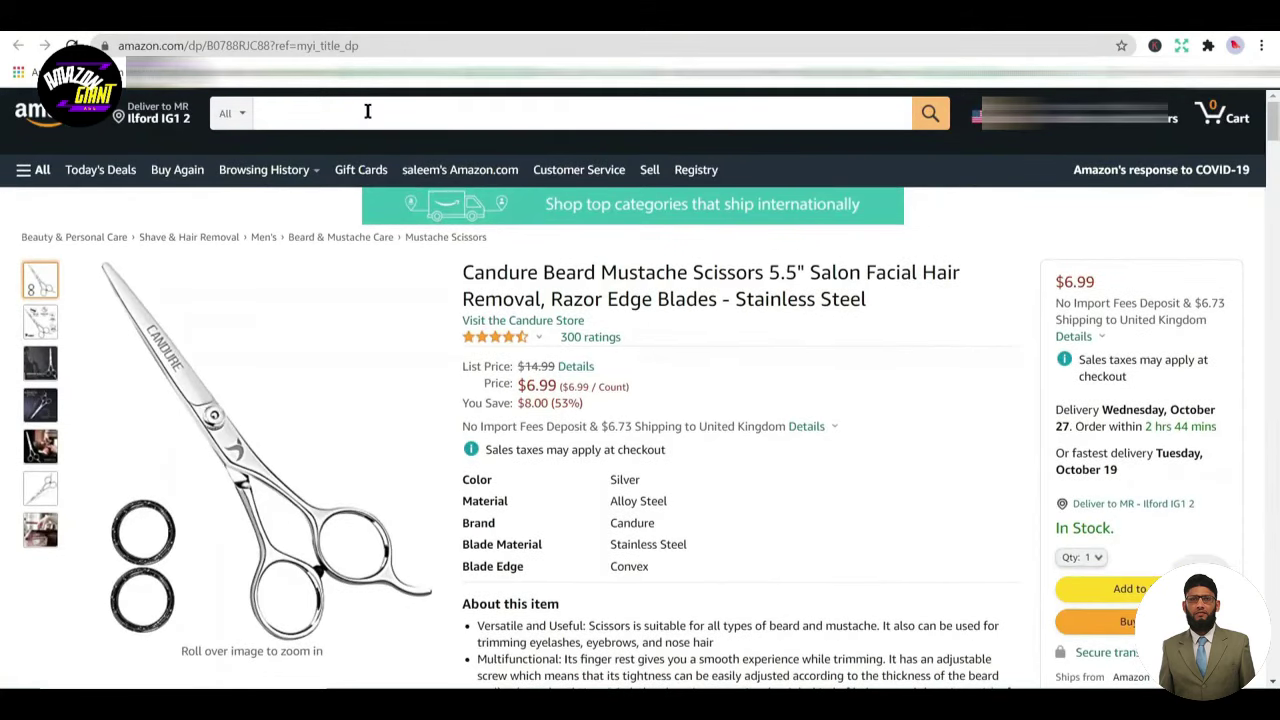
Switch to the beard mustache scissors product page and search Amazon for "eyebrow scissors" using the suggested term
{"action": "left_click", "coordinate": [368, 111]}
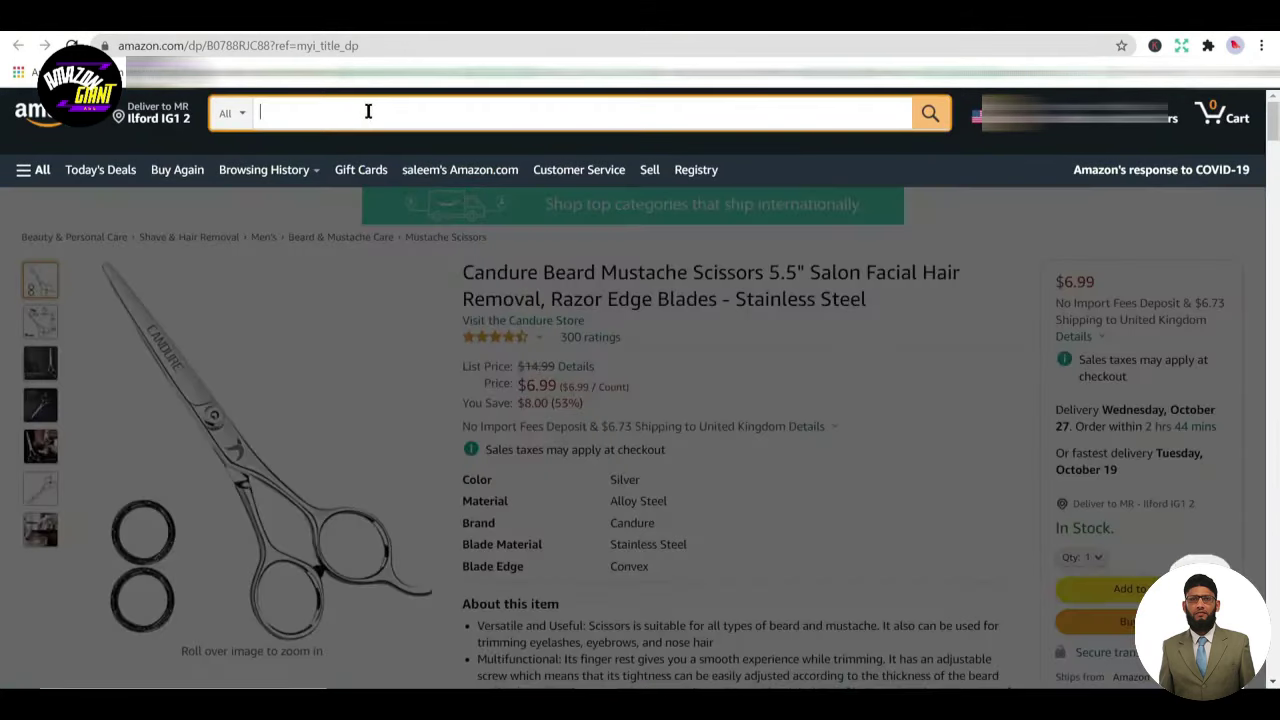
{"action": "type", "text": "EYE"}
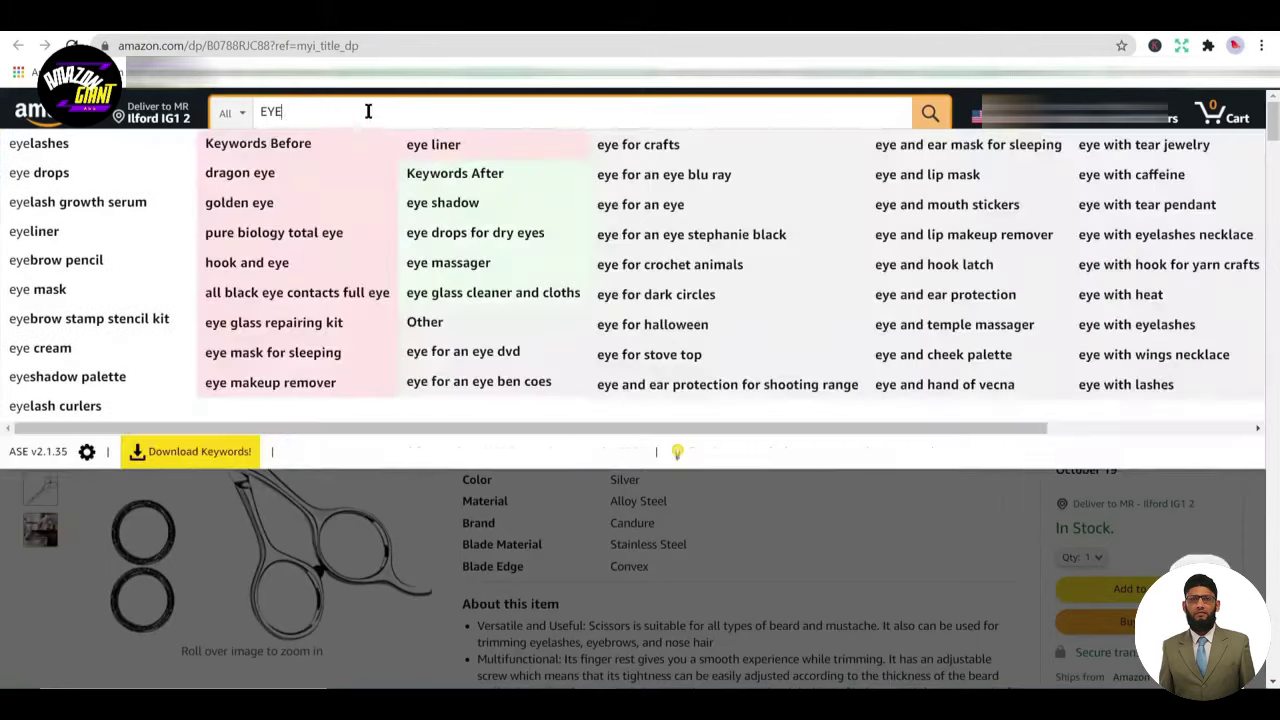
{"action": "type", "text": "BROW axia"}
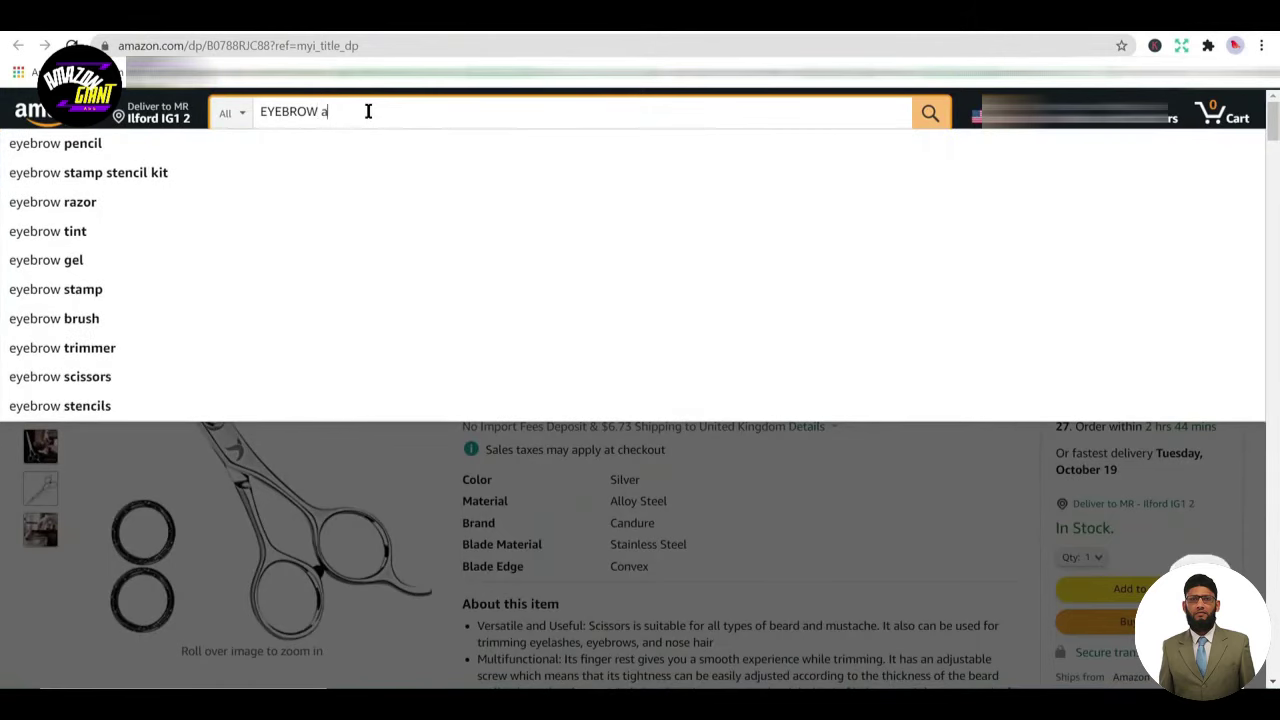
{"action": "key", "text": "BackSpace"}
{"action": "key", "text": "BackSpace"}
{"action": "key", "text": "BackSpace"}
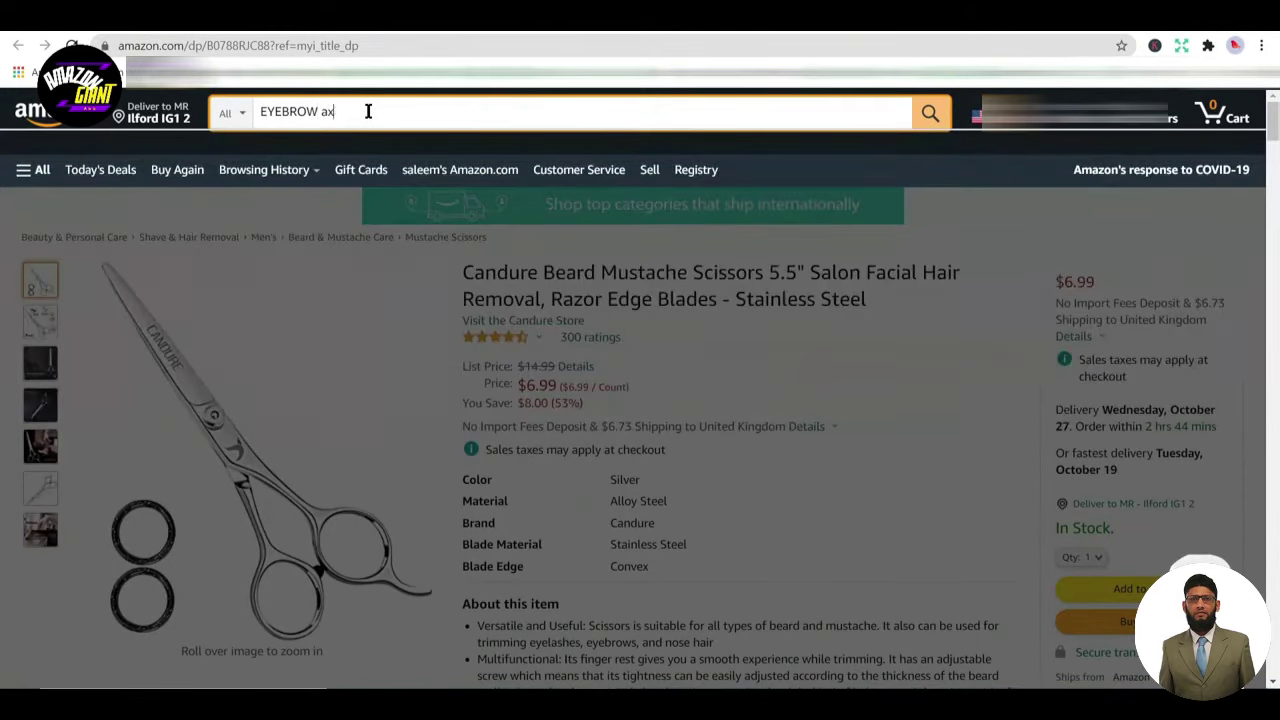
{"action": "key", "text": "BackSpace"}
{"action": "type", "text": "sci"}
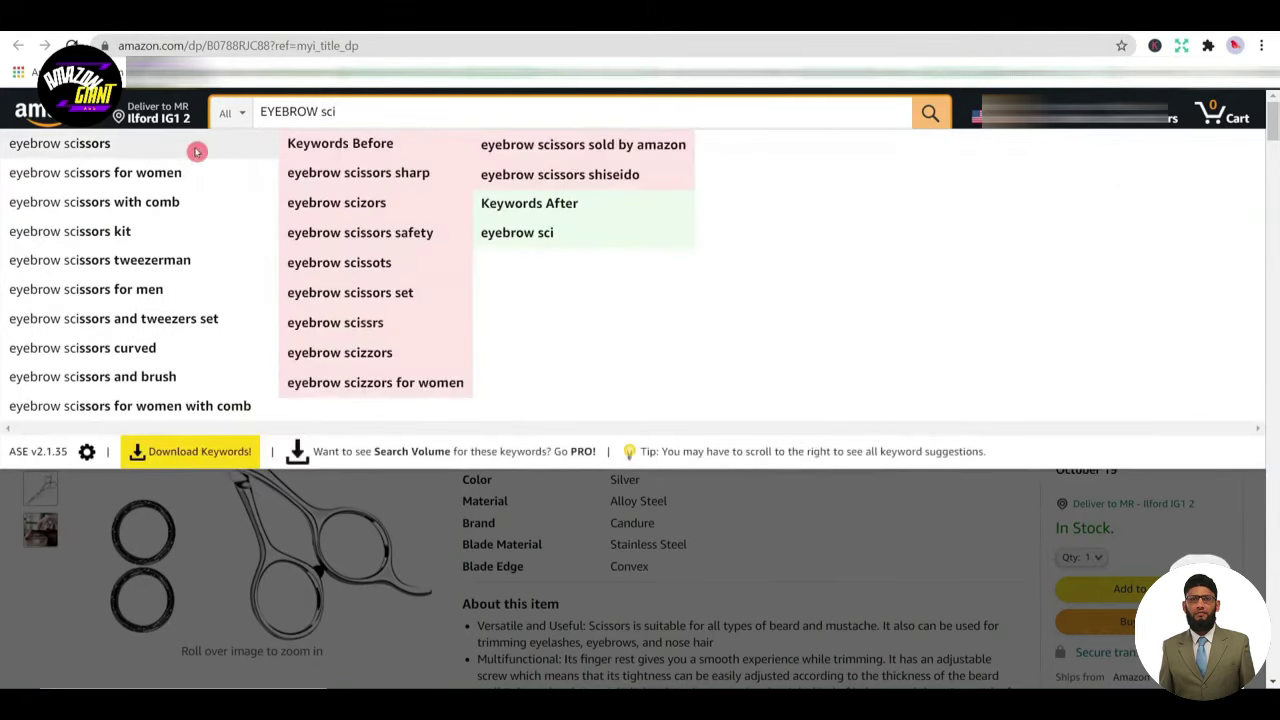
{"action": "left_click", "coordinate": [197, 148]}
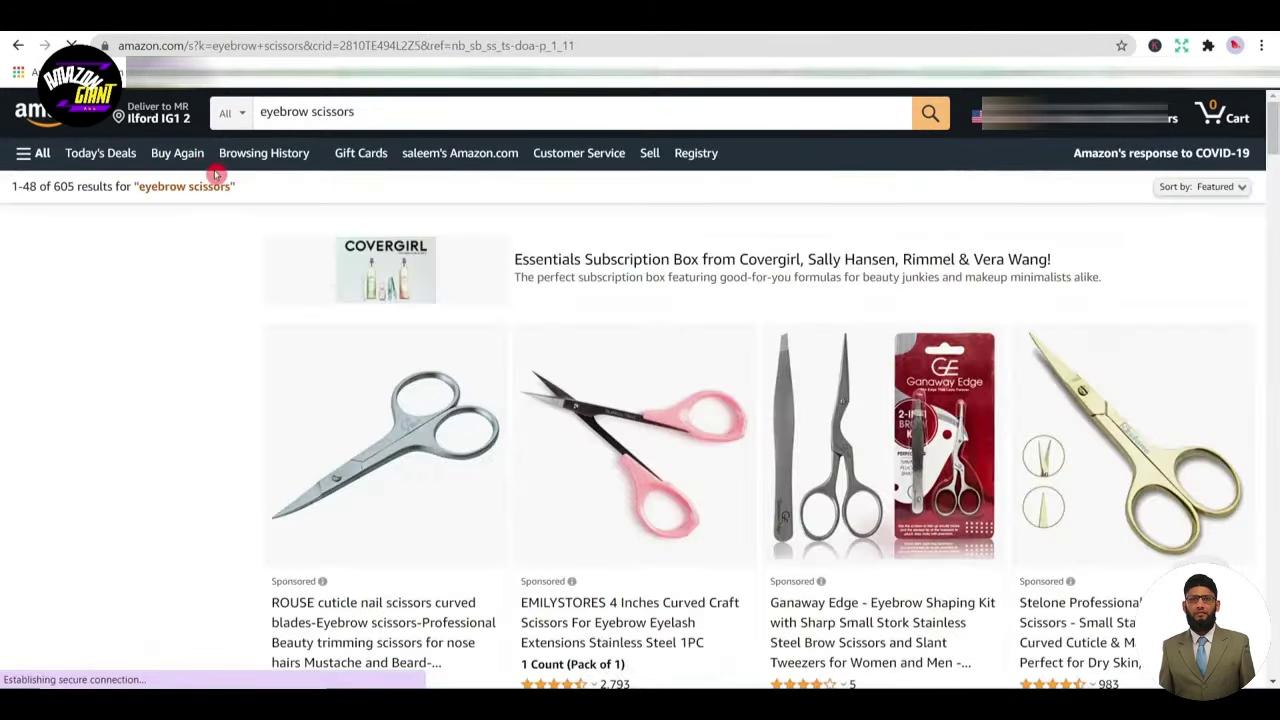
Browse the eyebrow scissors search results to compare the product types with the advertised beard scissors
{"action": "scroll", "coordinate": [301, 347], "scroll_direction": "down", "scroll_amount": 2}
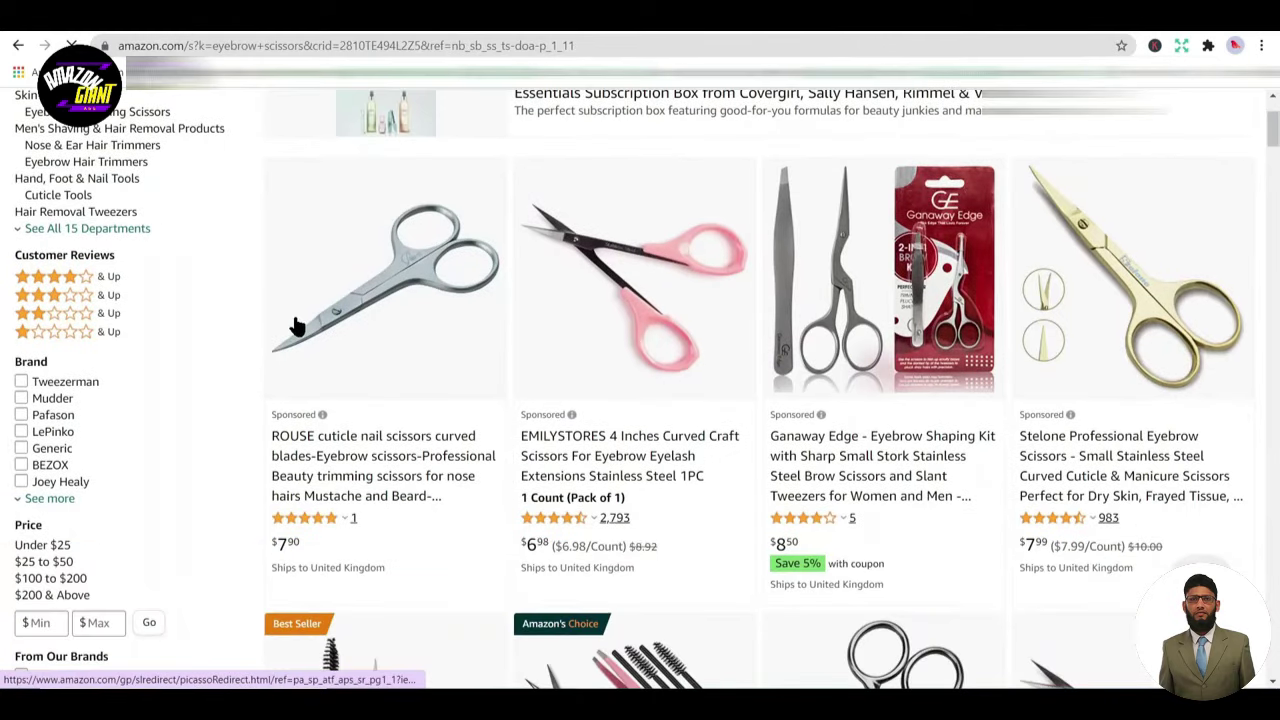
{"action": "scroll", "coordinate": [297, 325], "scroll_direction": "down", "scroll_amount": 2}
{"action": "left_click", "coordinate": [300, 321]}
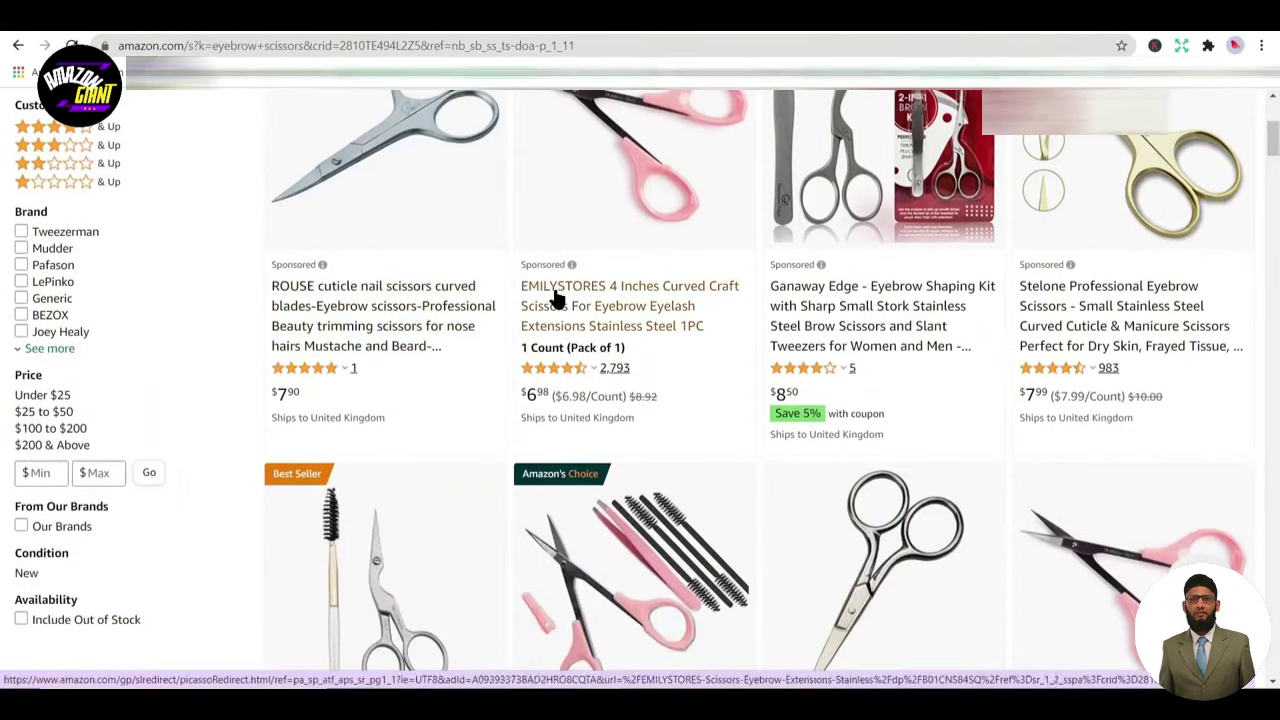
{"action": "scroll", "coordinate": [543, 294], "scroll_direction": "down", "scroll_amount": 5}
{"action": "scroll", "coordinate": [538, 318], "scroll_direction": "down", "scroll_amount": 5}
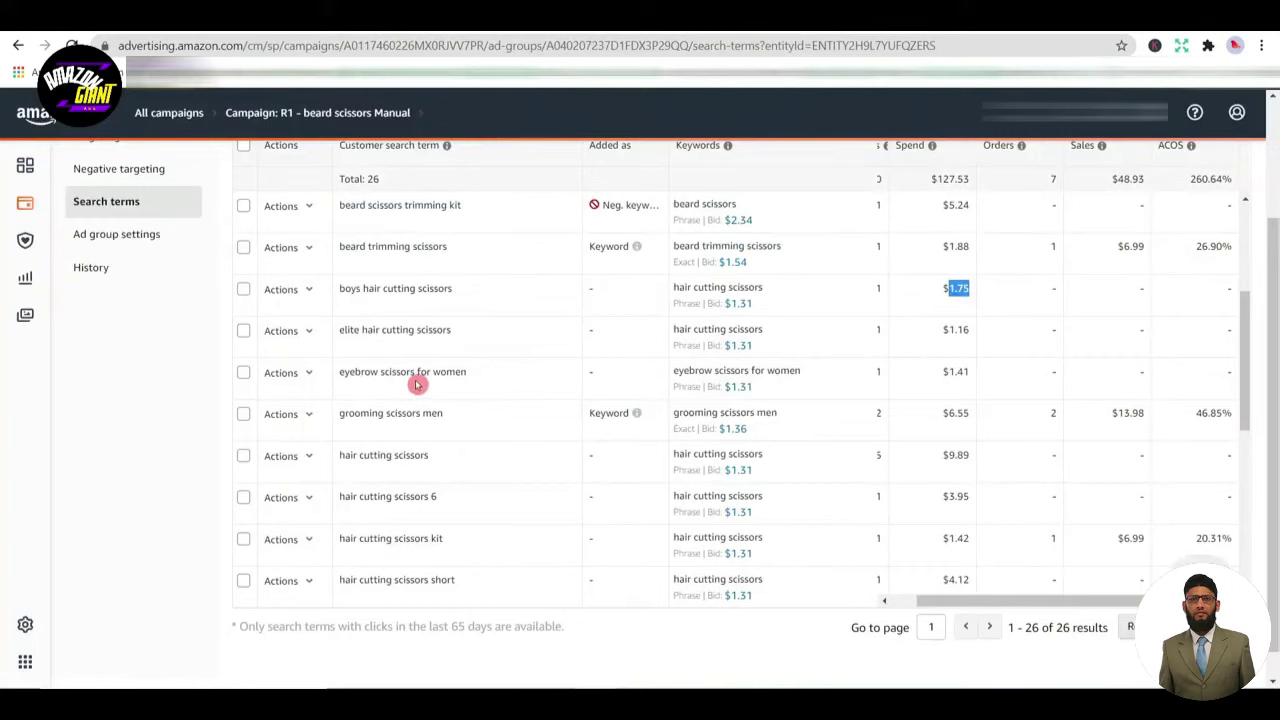
Back in the search terms report, compare the keyword "eyebrow scissors for women" with "beard scissors" and its search term "beard scissors trimming kit"
{"action": "triple_click", "coordinate": [706, 370]}
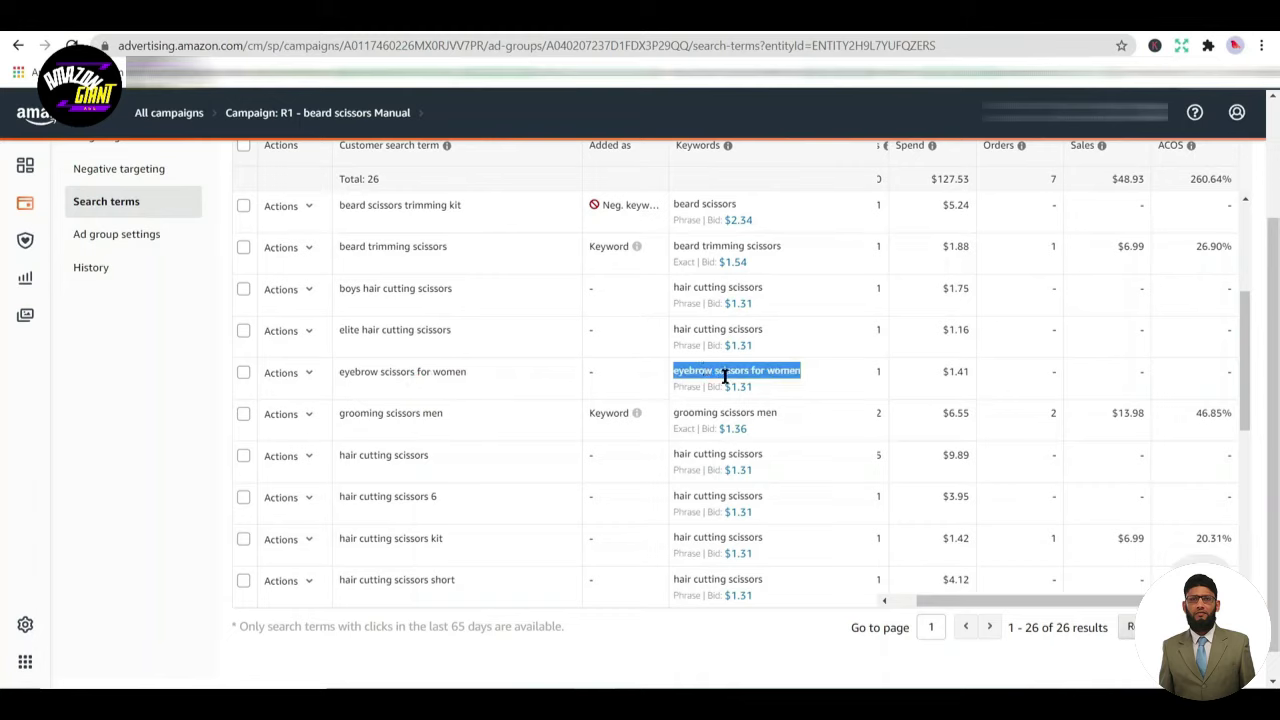
{"action": "left_click", "coordinate": [725, 376]}
{"action": "double_click", "coordinate": [707, 372]}
{"action": "double_click", "coordinate": [699, 366]}
{"action": "triple_click", "coordinate": [697, 206]}
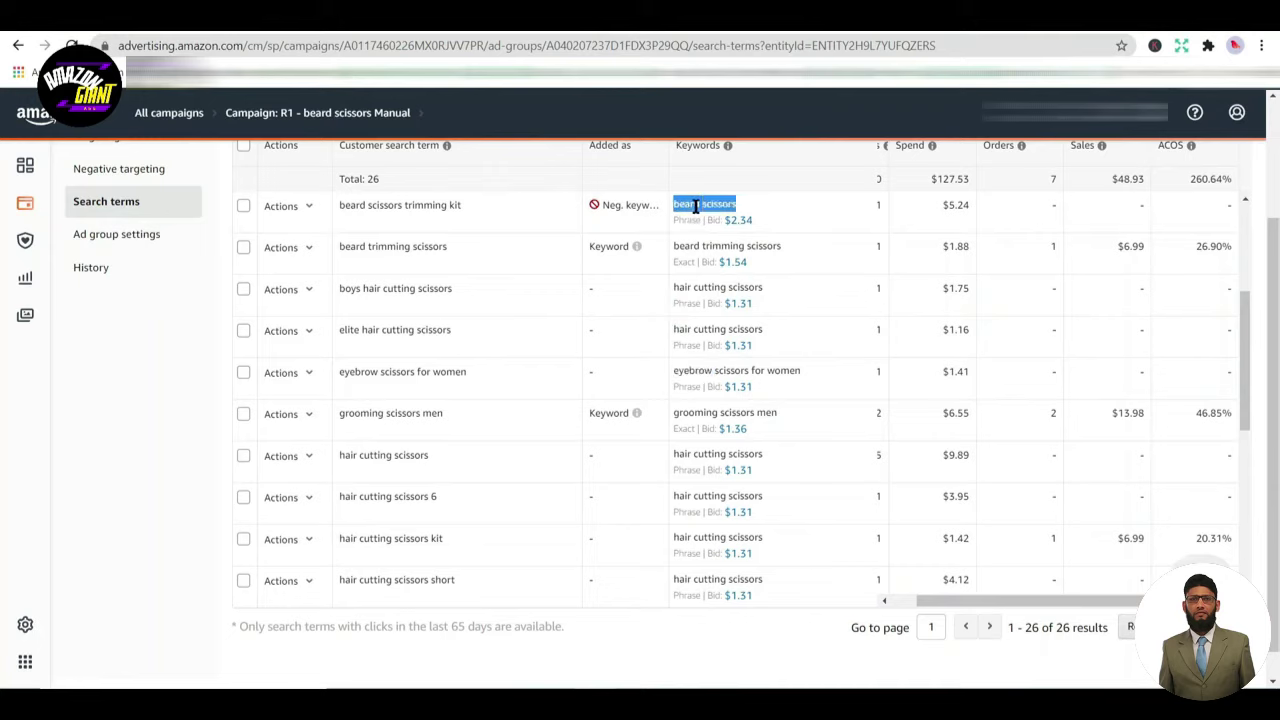
{"action": "triple_click", "coordinate": [425, 205]}
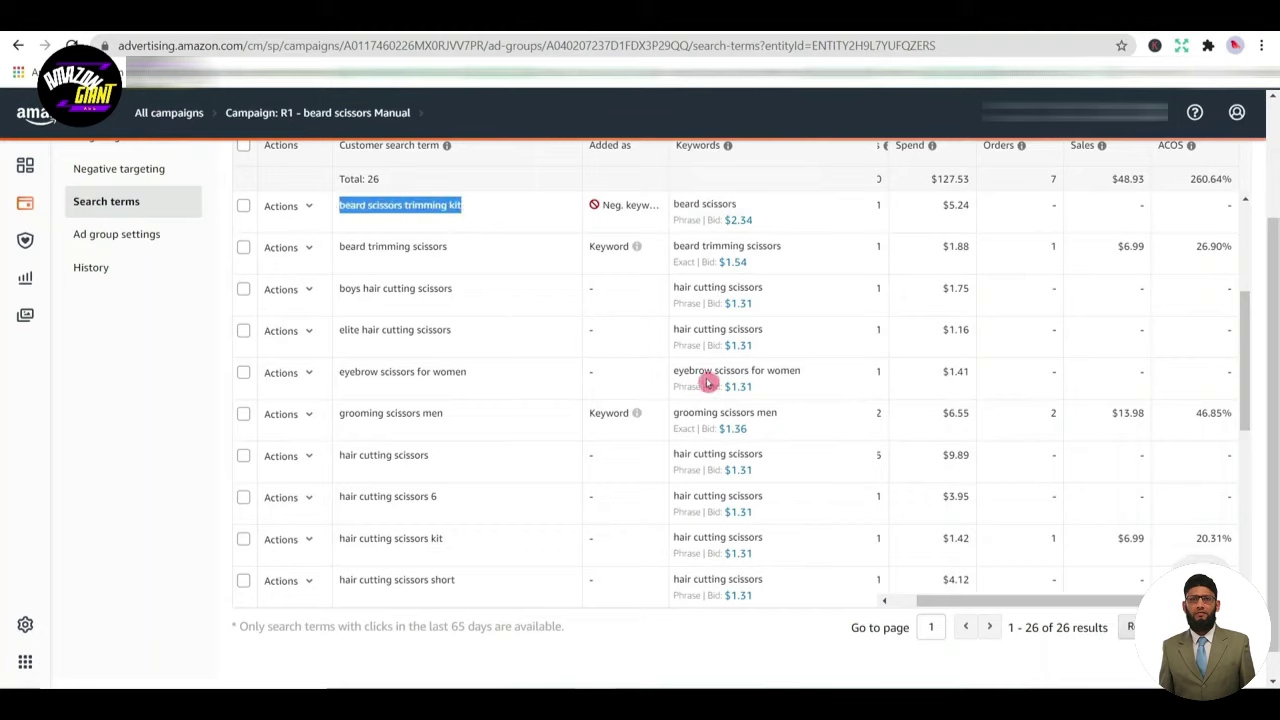
Search the ad group's targeting keywords for "eye"
{"action": "scroll", "coordinate": [134, 206], "scroll_direction": "up", "scroll_amount": 1}
{"action": "left_click", "coordinate": [131, 219]}
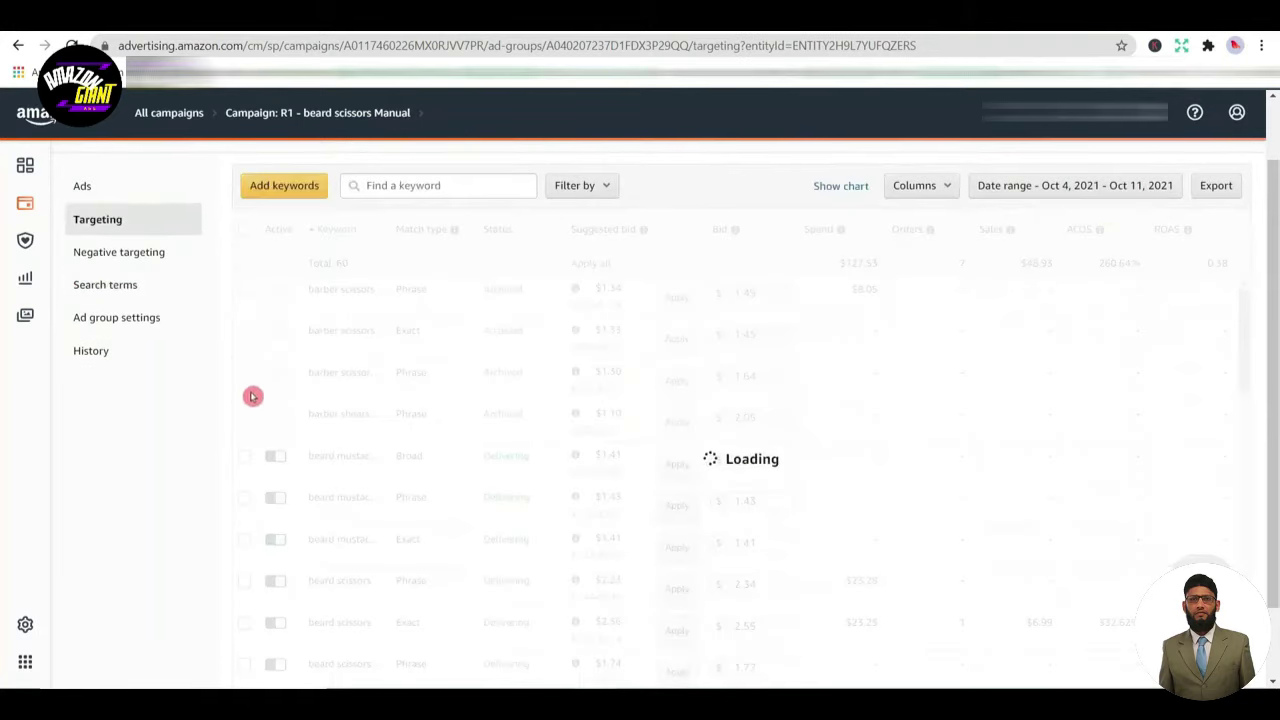
{"action": "left_click", "coordinate": [430, 186]}
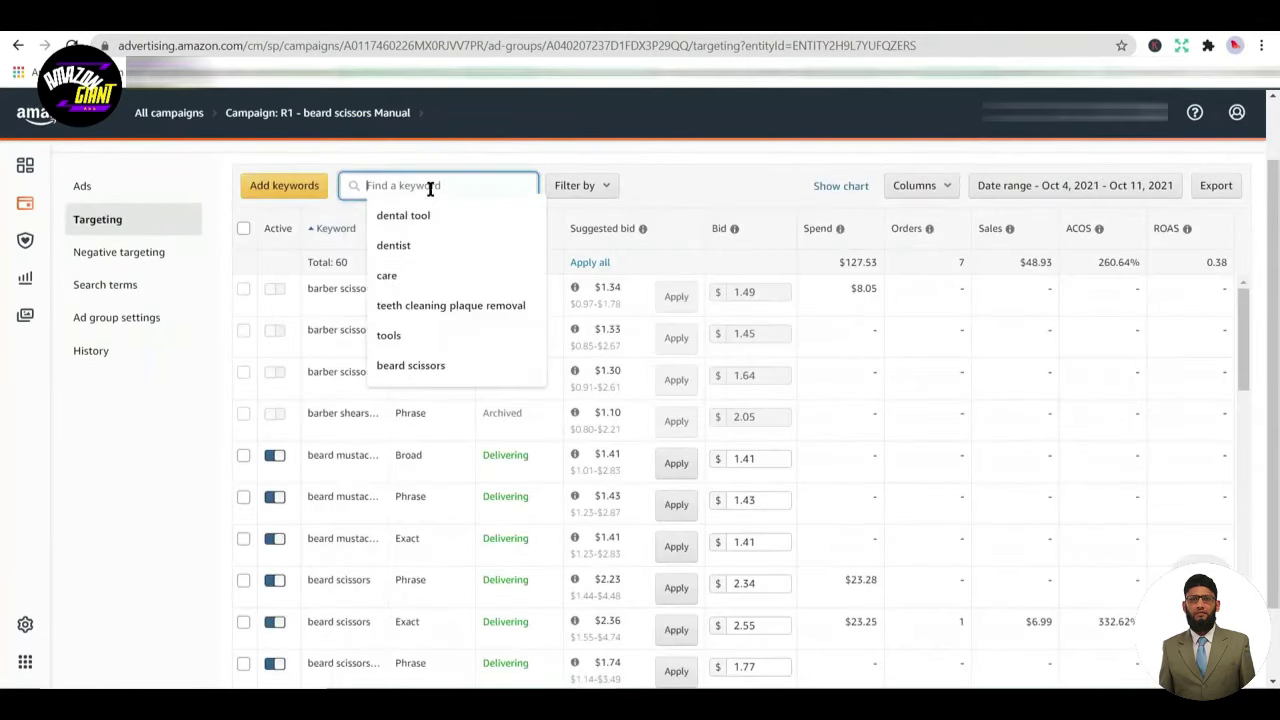
{"action": "type", "text": "eye"}
{"action": "key", "text": "Return"}
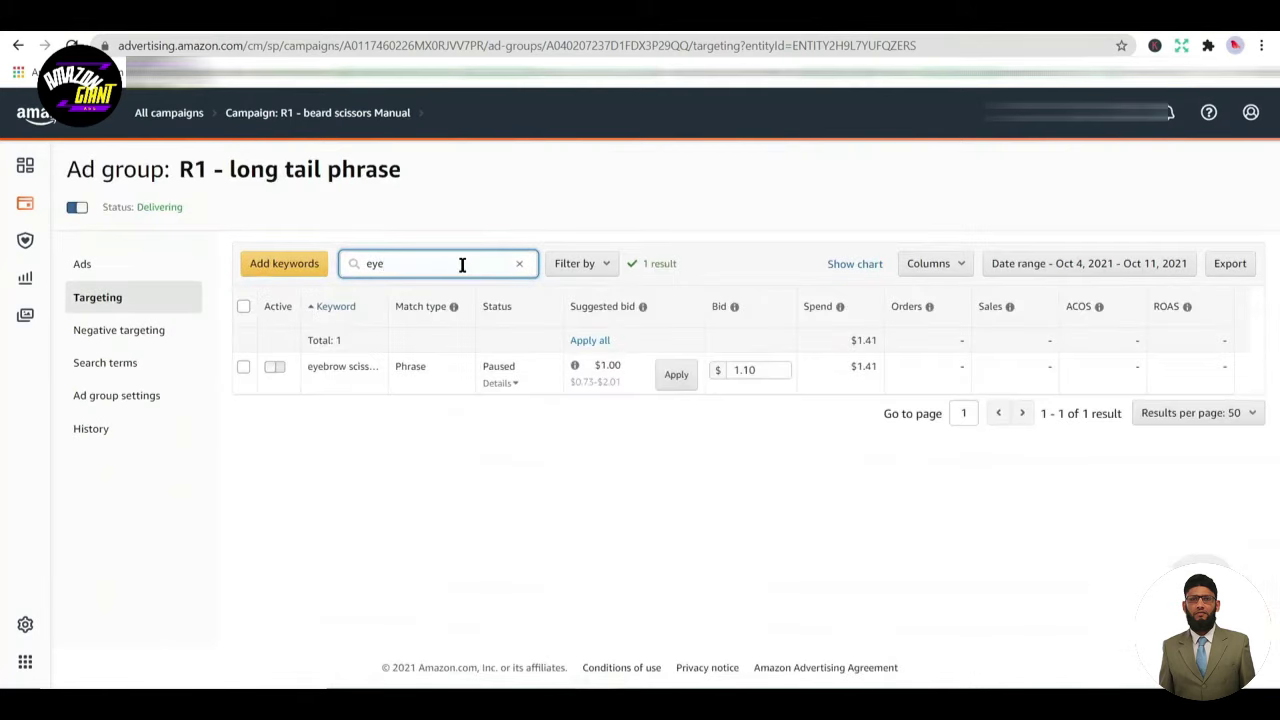
Widen the keyword column, activate the keyword "eyebrow scissors for women" and pause it again
{"action": "left_click_drag", "start_coordinate": [387, 303], "coordinate": [465, 291]}
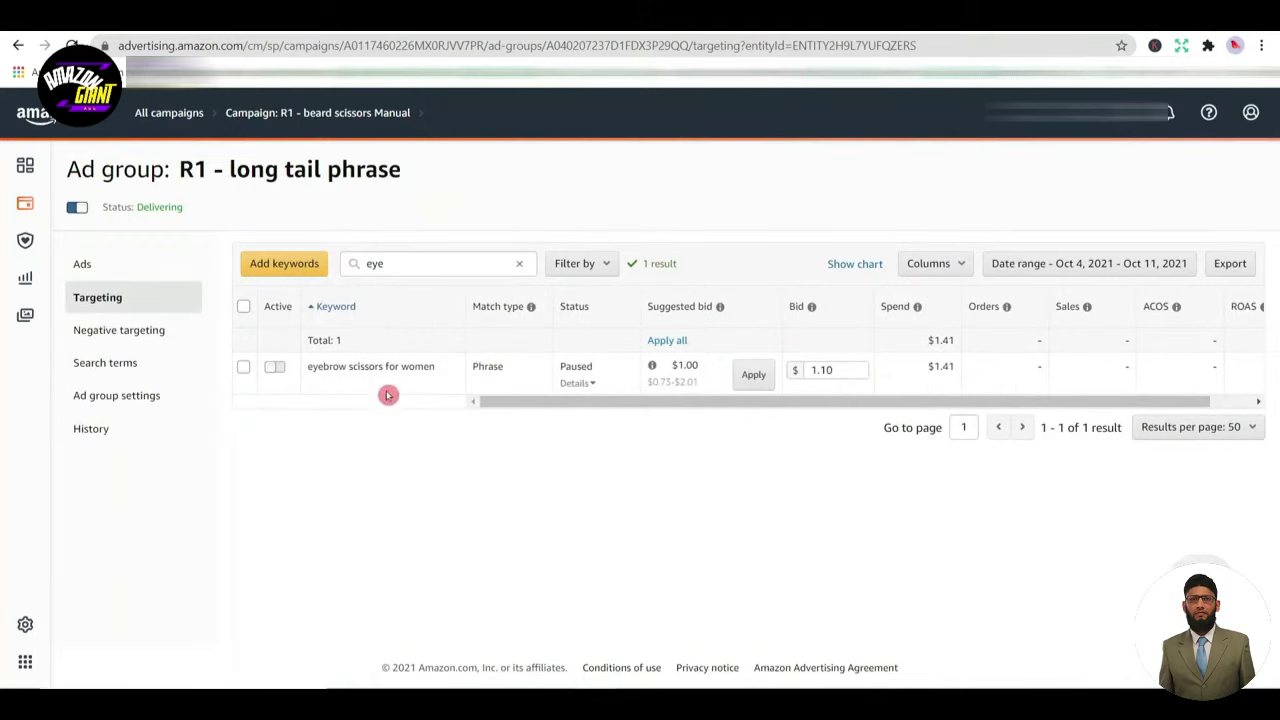
{"action": "left_click", "coordinate": [279, 370]}
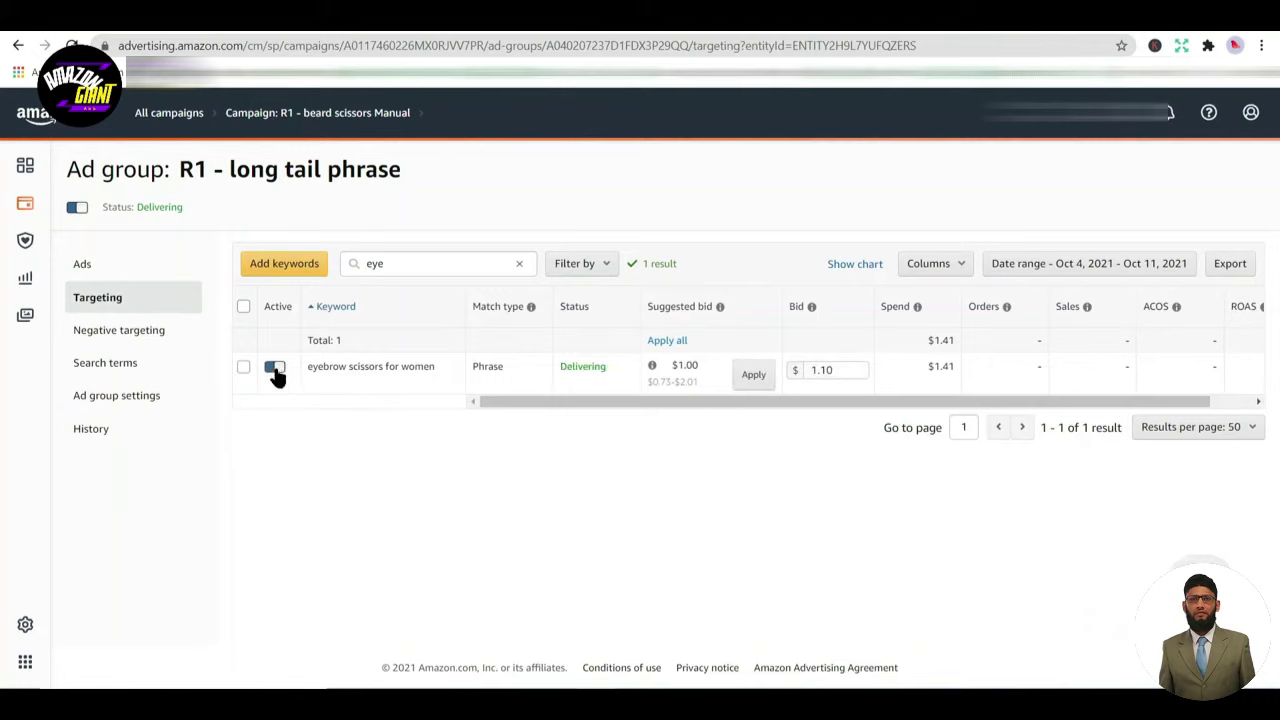
{"action": "left_click", "coordinate": [275, 370]}
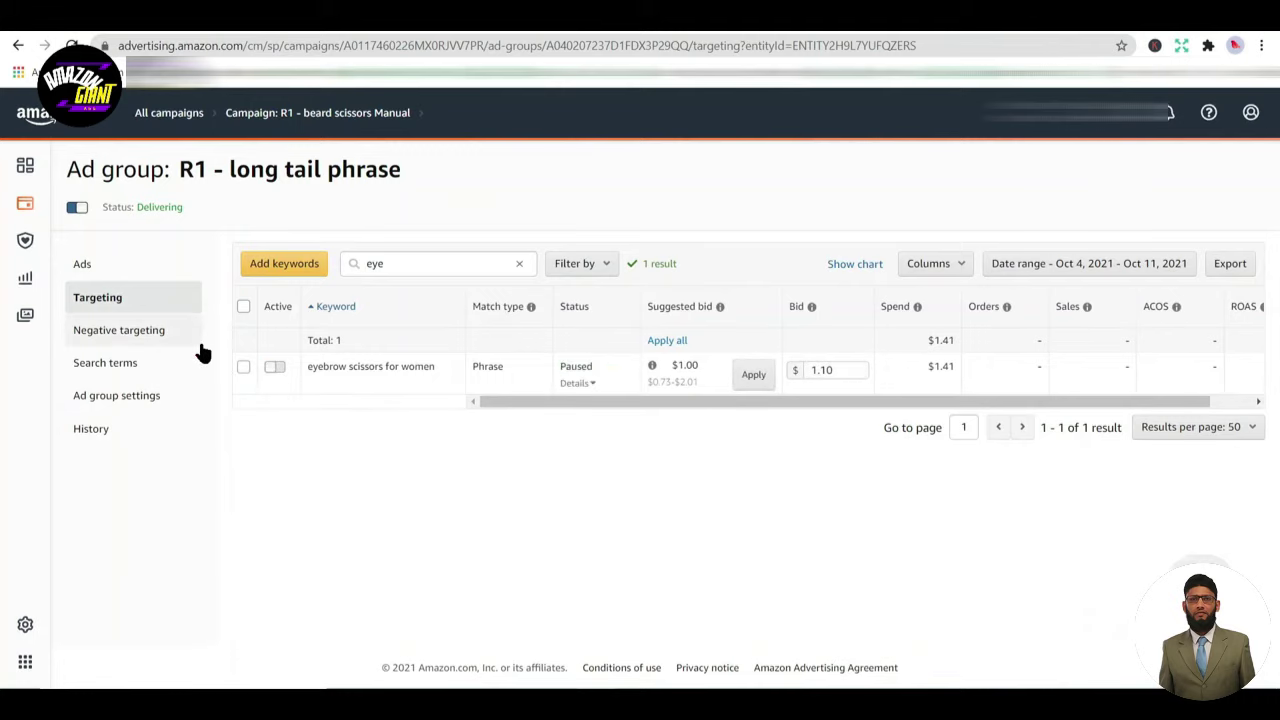
Return to the search terms report and compare the search term "grooming scissors men" with its exact-match keyword and bid
{"action": "left_click", "coordinate": [121, 364]}
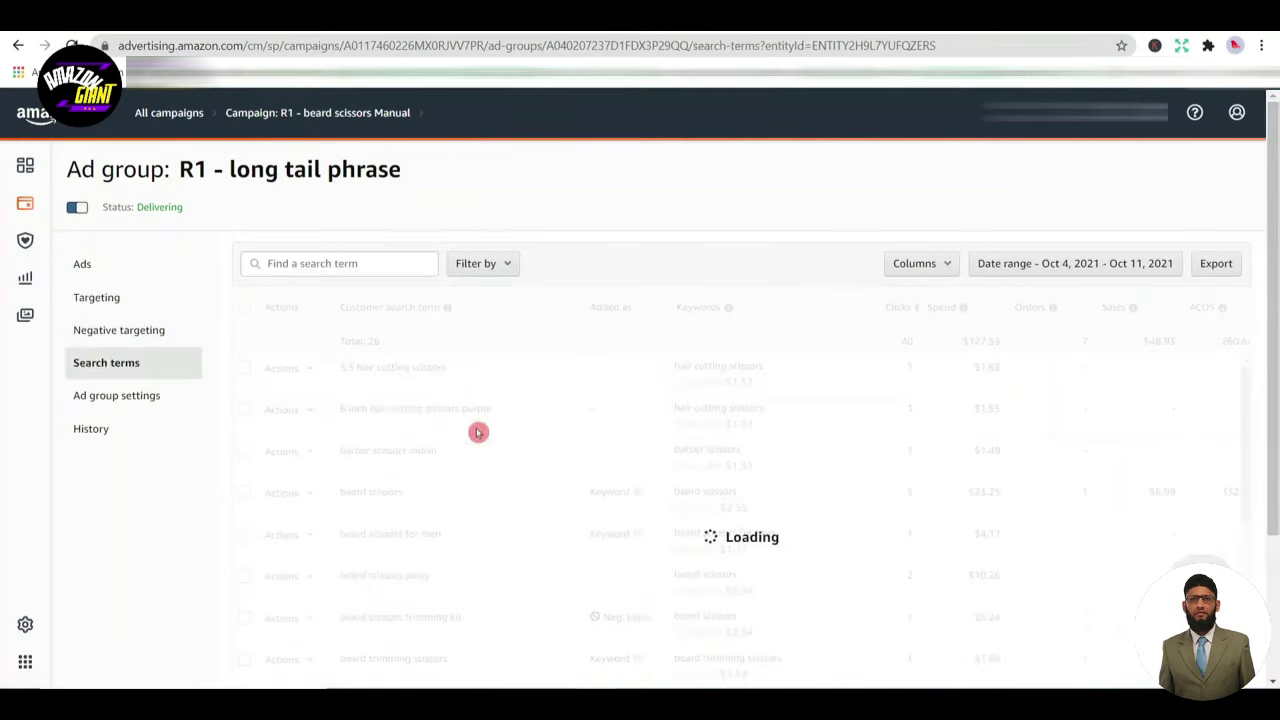
{"action": "scroll", "coordinate": [534, 450], "scroll_direction": "down", "scroll_amount": 3}
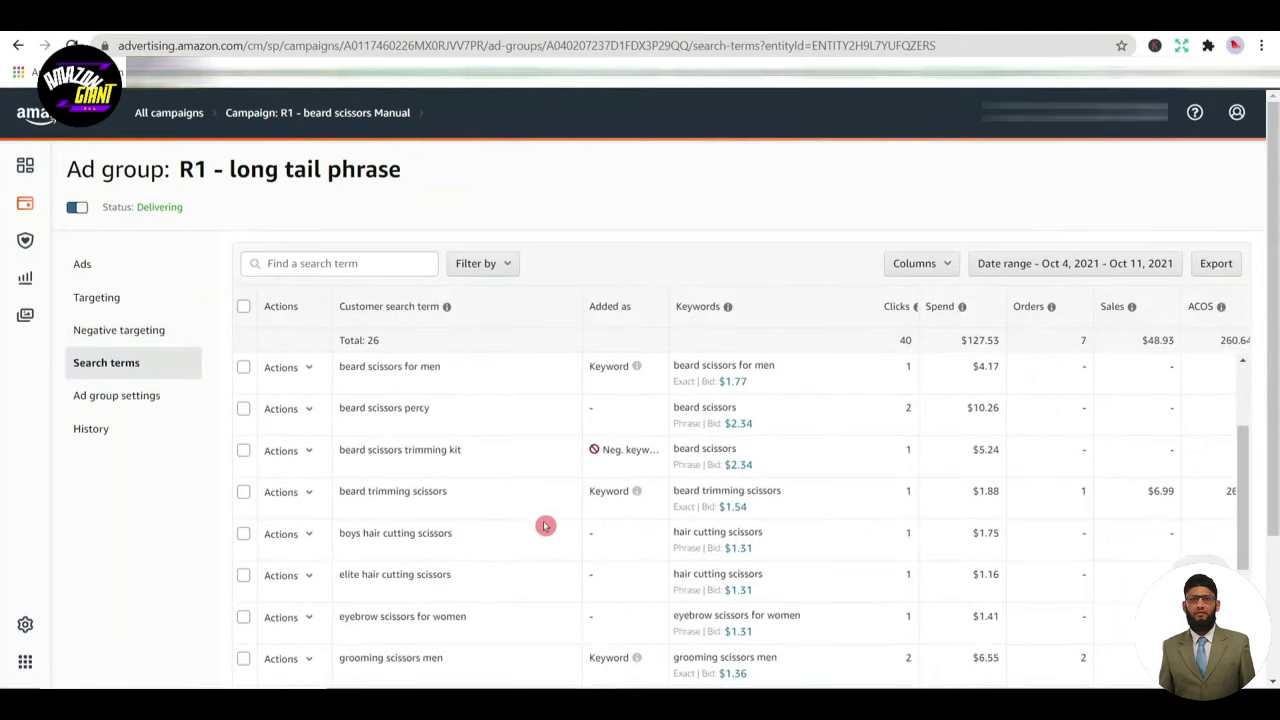
{"action": "scroll", "coordinate": [545, 526], "scroll_direction": "down", "scroll_amount": 1}
{"action": "scroll", "coordinate": [547, 529], "scroll_direction": "down", "scroll_amount": 1}
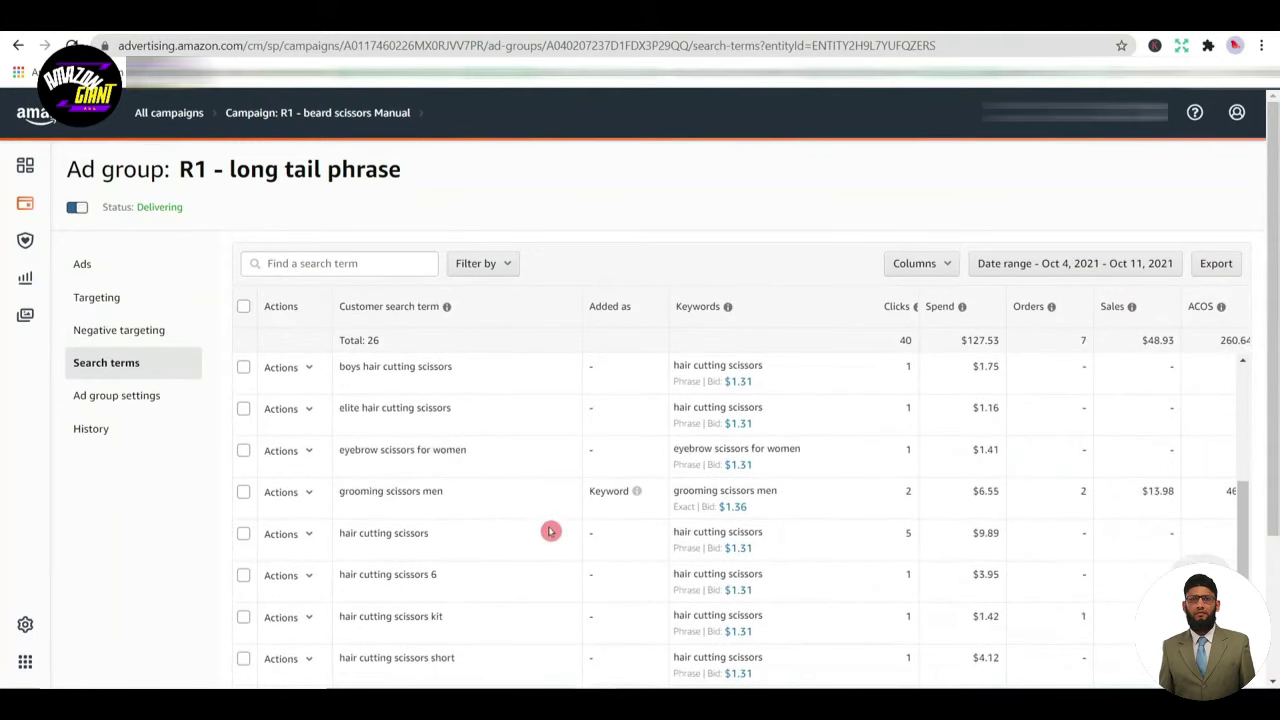
{"action": "scroll", "coordinate": [551, 531], "scroll_direction": "down", "scroll_amount": 1}
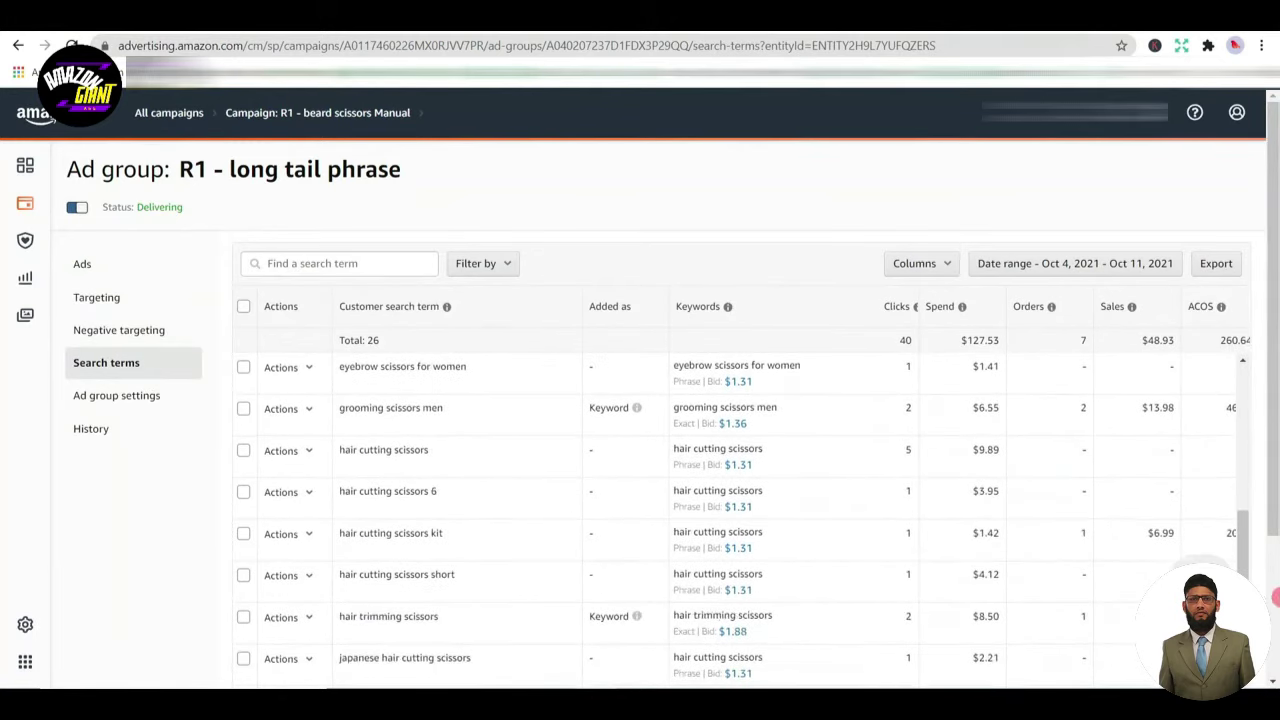
{"action": "scroll", "coordinate": [1275, 598], "scroll_direction": "down", "scroll_amount": 3}
{"action": "scroll", "coordinate": [1275, 555], "scroll_direction": "right", "scroll_amount": 1}
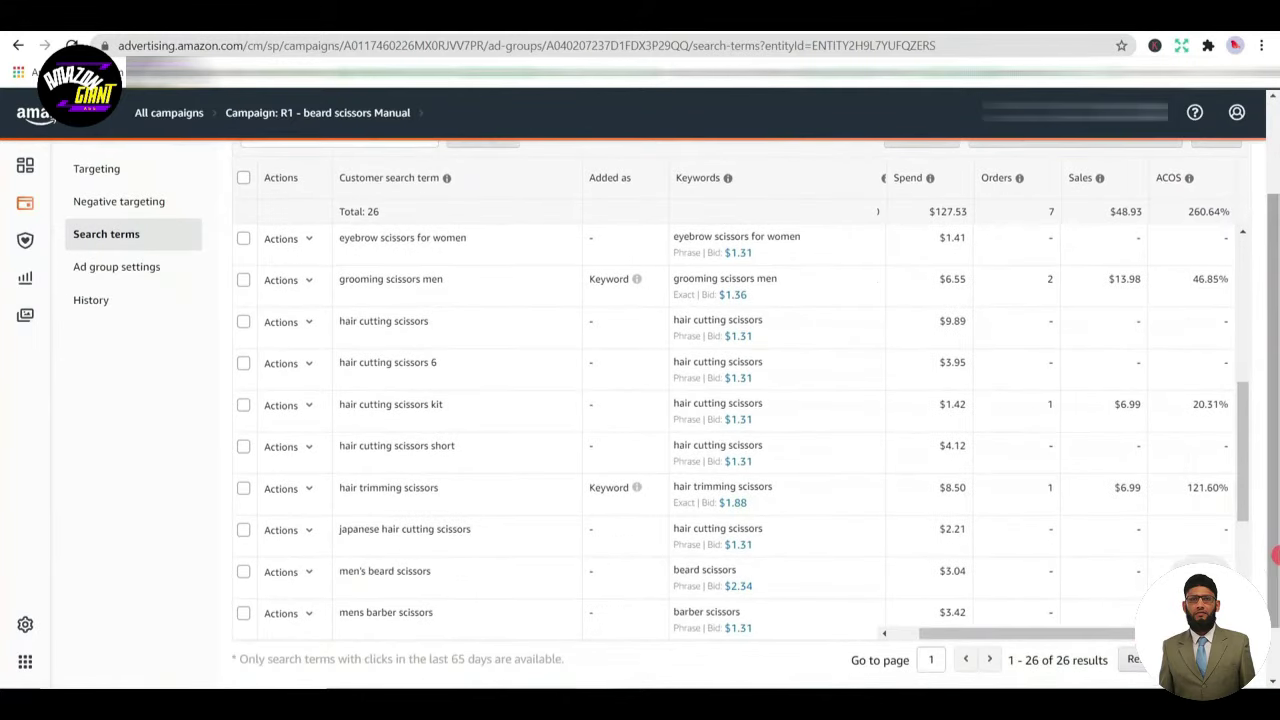
{"action": "scroll", "coordinate": [1275, 555], "scroll_direction": "up", "scroll_amount": 1}
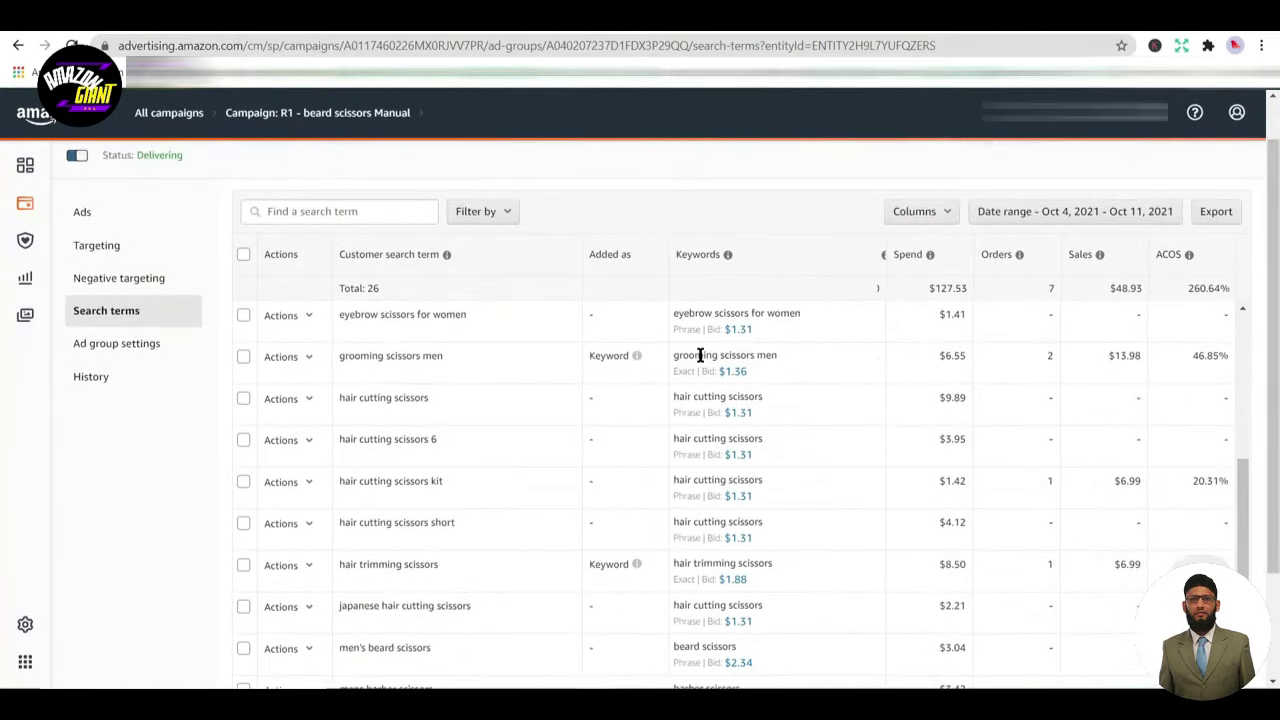
{"action": "left_click_drag", "start_coordinate": [695, 370], "coordinate": [749, 371]}
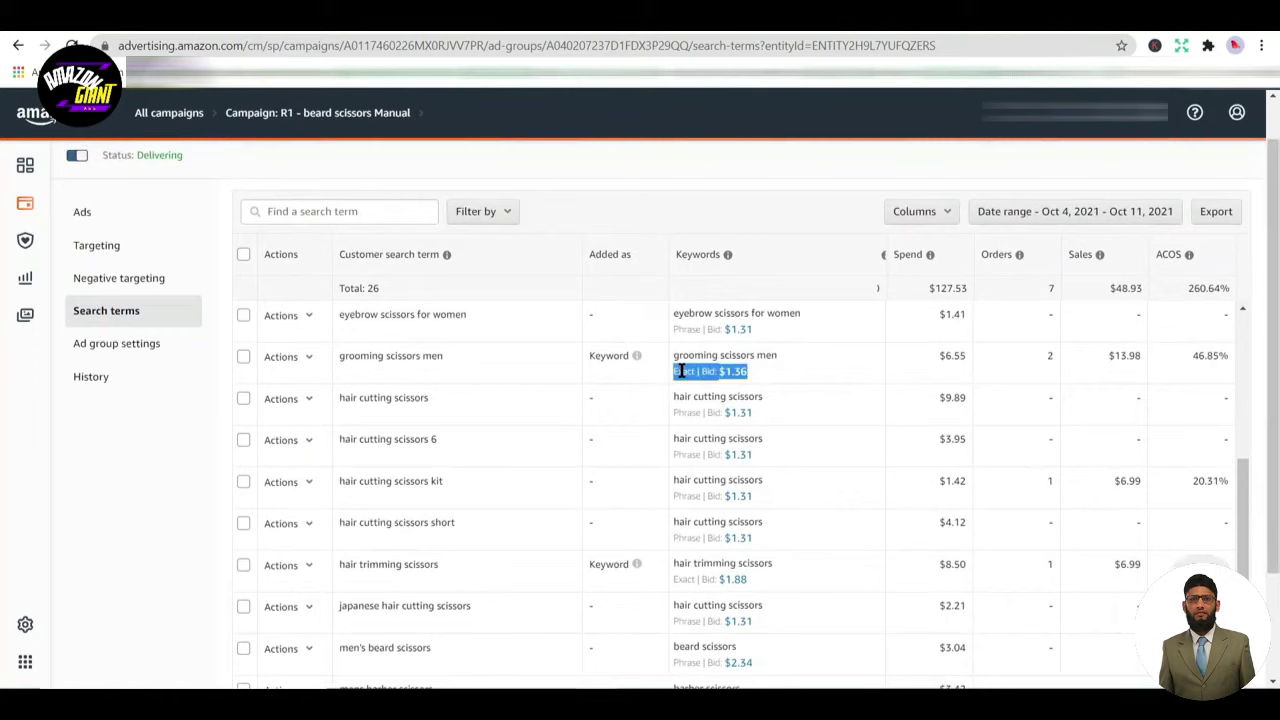
{"action": "double_click", "coordinate": [400, 355]}
{"action": "triple_click", "coordinate": [398, 352]}
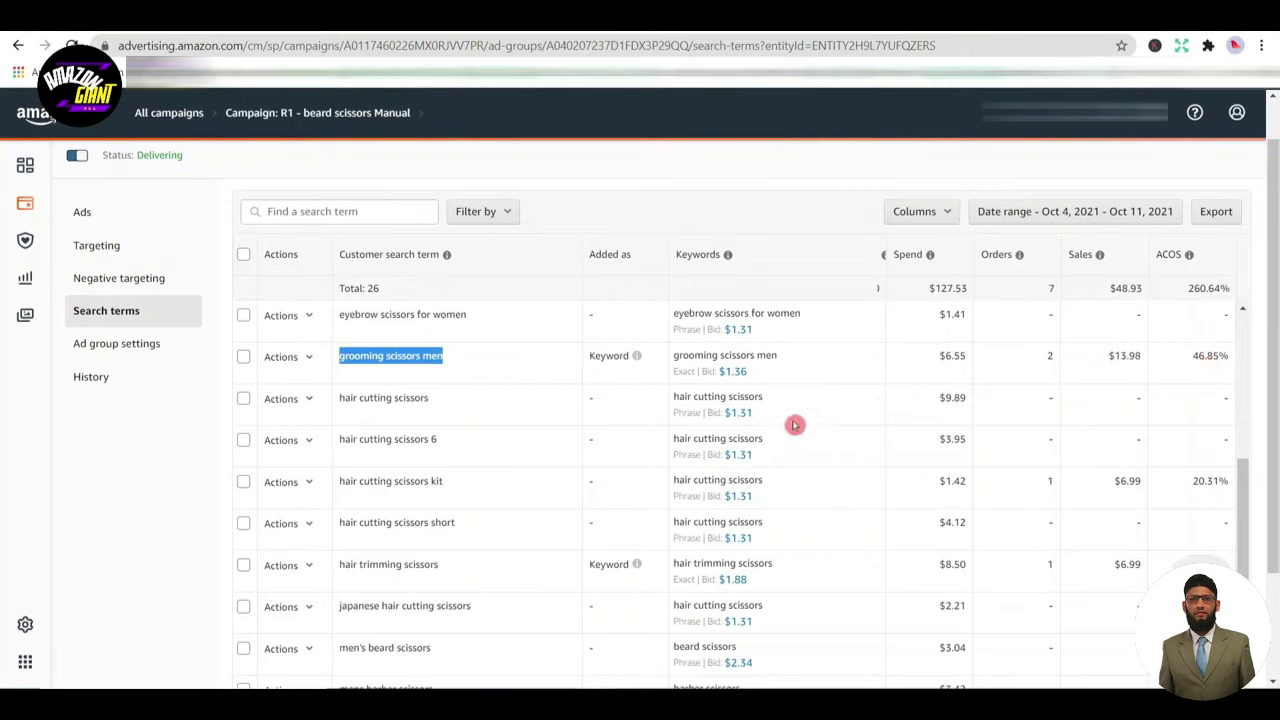
Compare the phrase-match keyword "hair cutting scissors" with its matched search terms, including "hair cutting scissors short"
{"action": "triple_click", "coordinate": [723, 397]}
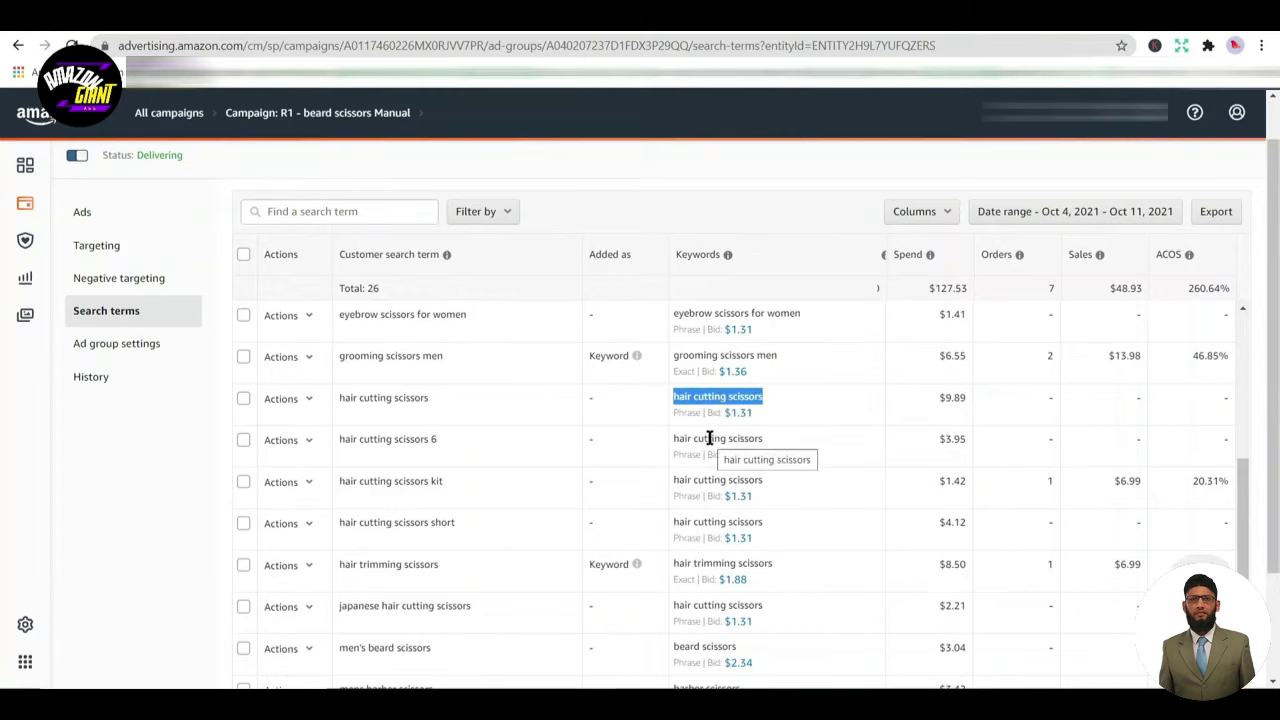
{"action": "scroll", "coordinate": [709, 440], "scroll_direction": "down", "scroll_amount": 1}
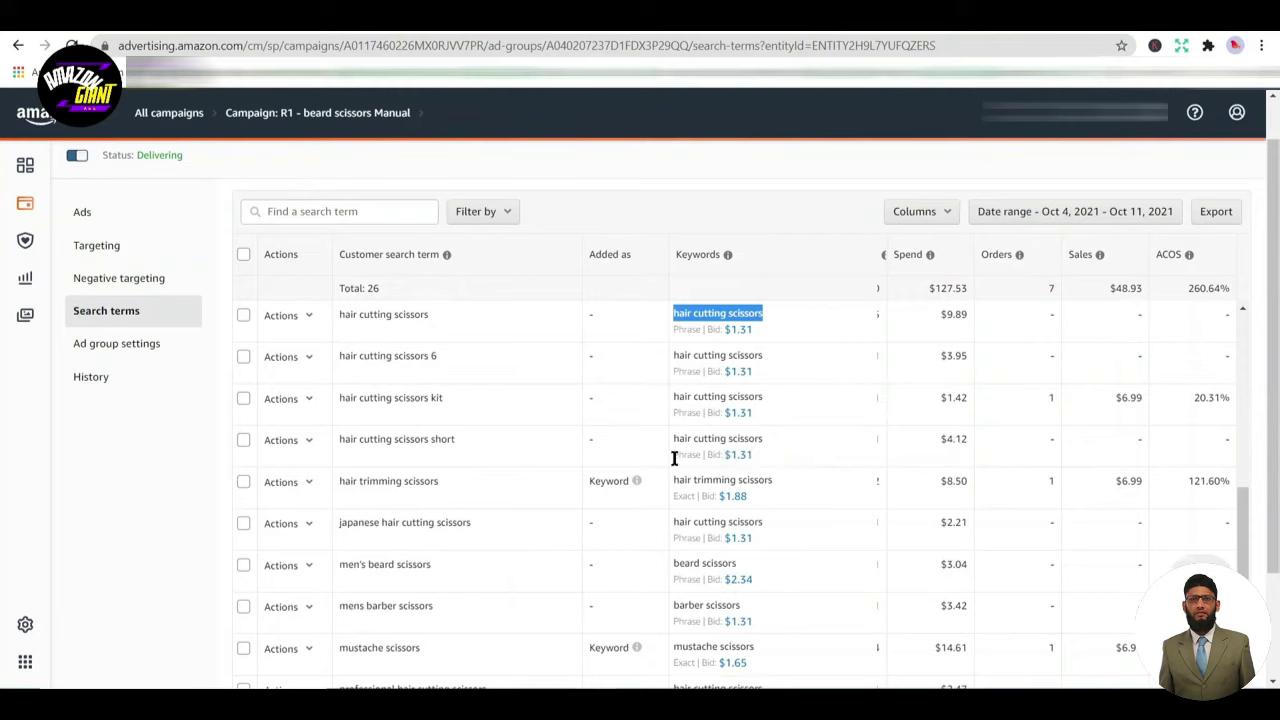
{"action": "left_click", "coordinate": [740, 436]}
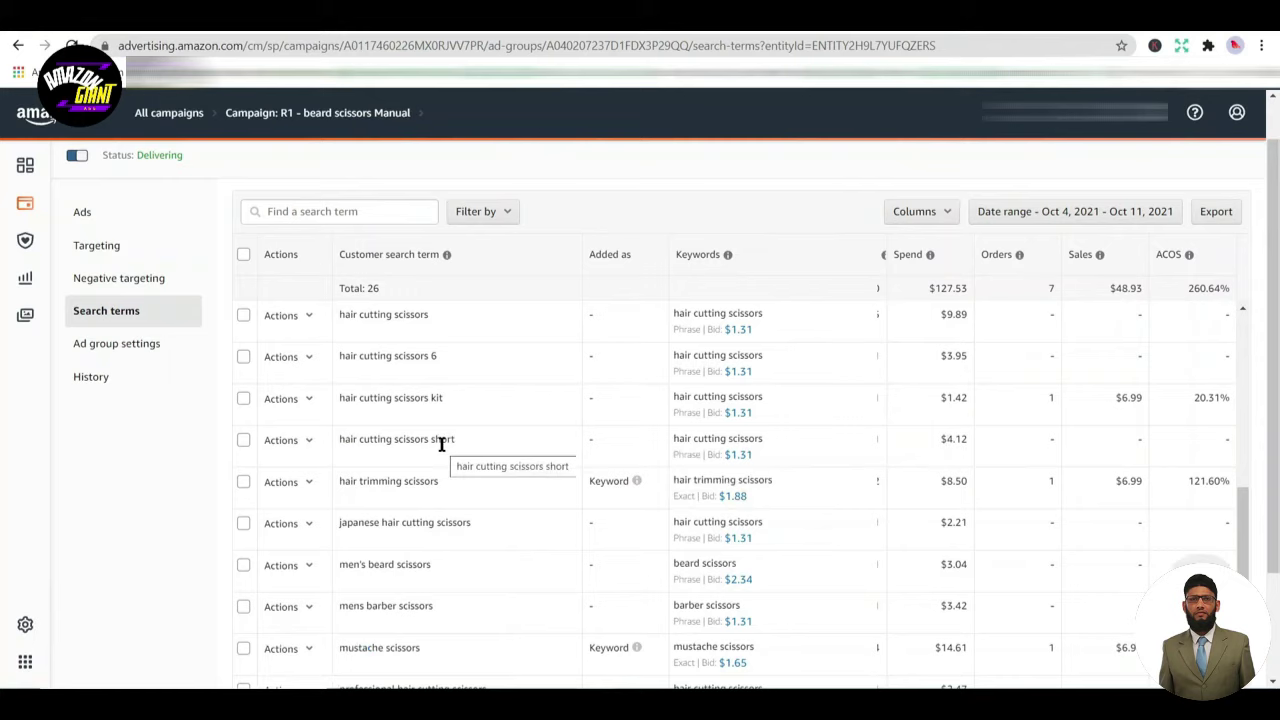
{"action": "left_click_drag", "start_coordinate": [810, 446], "coordinate": [676, 440]}
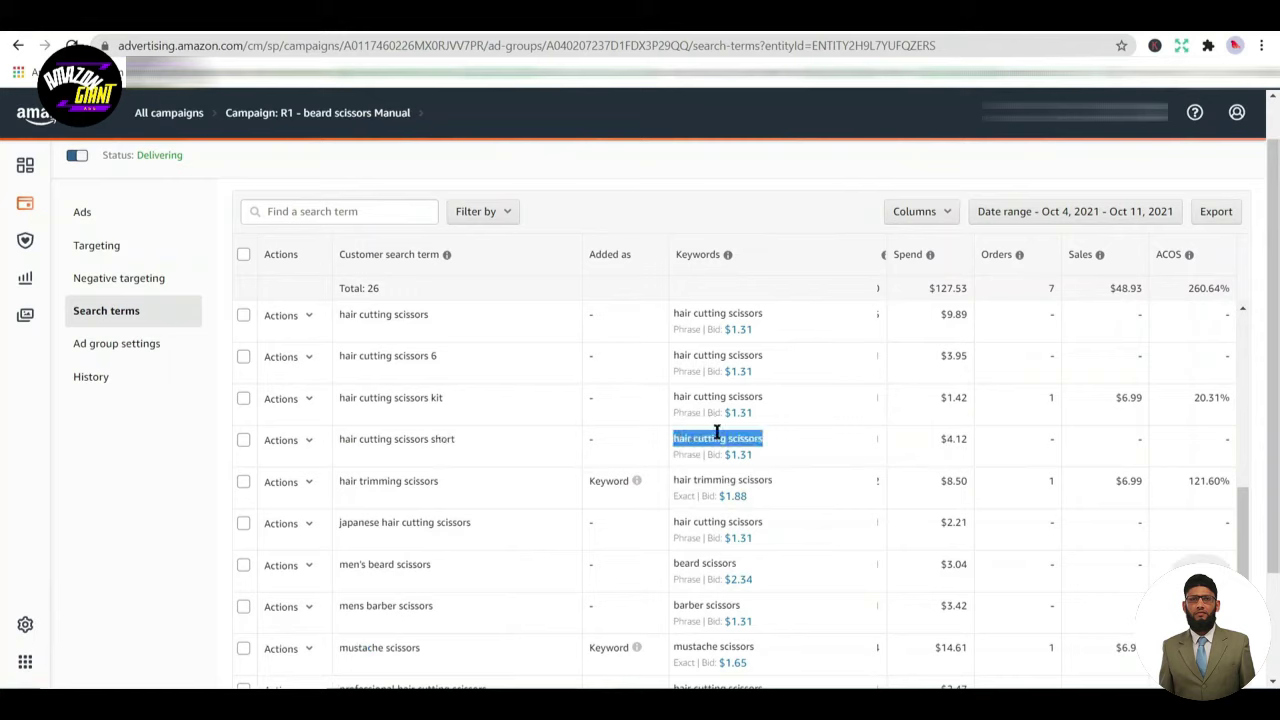
{"action": "left_click", "coordinate": [716, 432]}
Add the search term "hair cutting scissors short" to the ad group as a negative exact keyword and save it
{"action": "triple_click", "coordinate": [415, 450]}
{"action": "key", "text": "ctrl+c"}
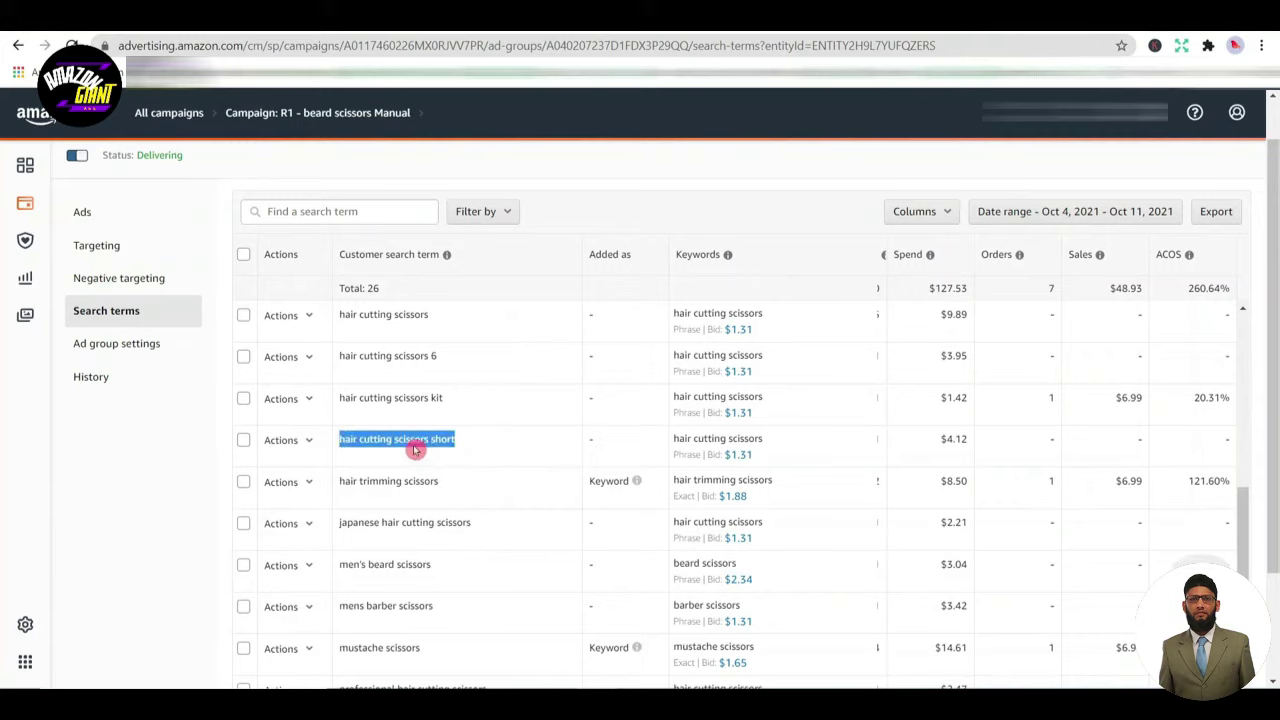
{"action": "left_click", "coordinate": [119, 280]}
{"action": "left_click", "coordinate": [412, 263]}
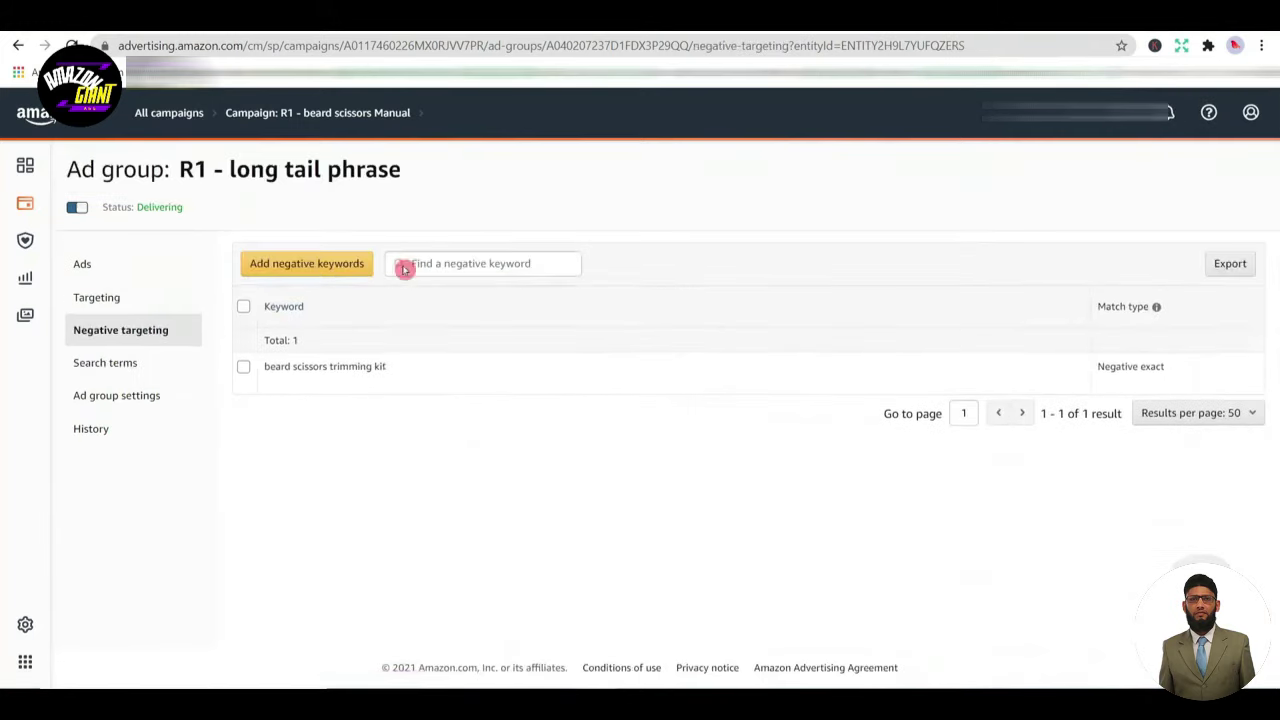
{"action": "left_click", "coordinate": [308, 265]}
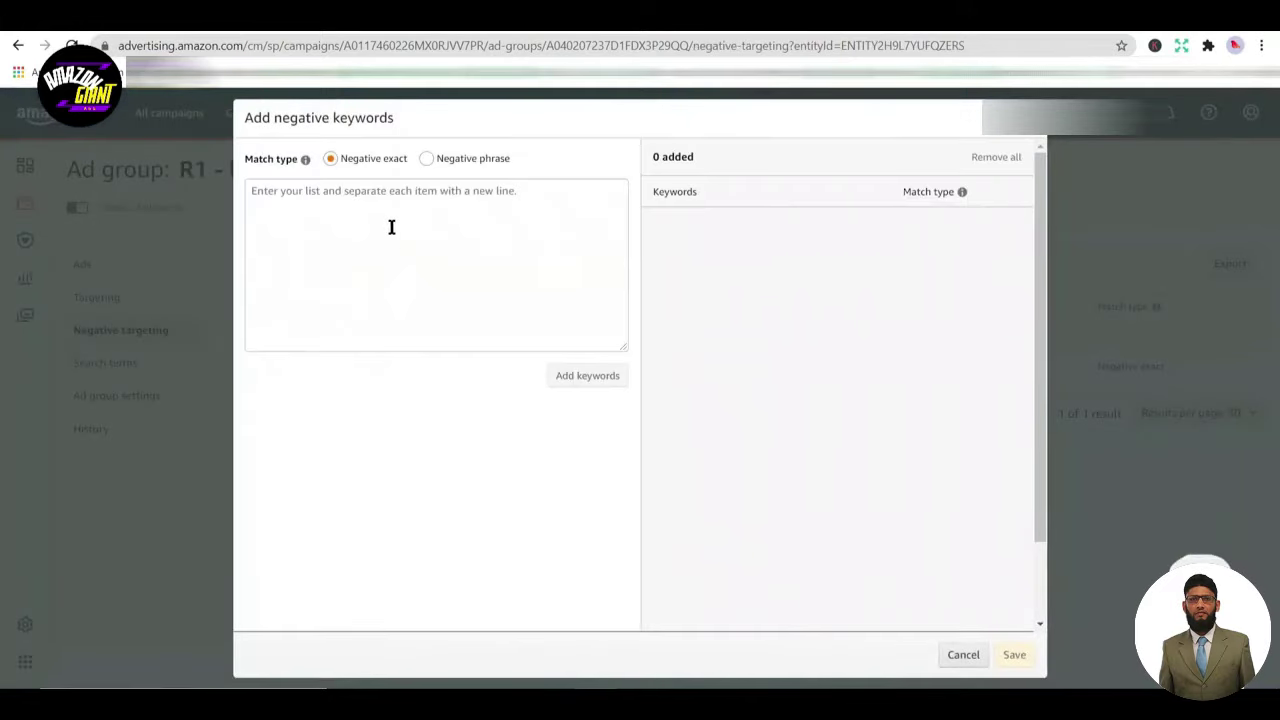
{"action": "left_click", "coordinate": [391, 226]}
{"action": "key", "text": "ctrl+v"}
{"action": "left_click", "coordinate": [572, 377]}
{"action": "left_click", "coordinate": [1012, 660]}
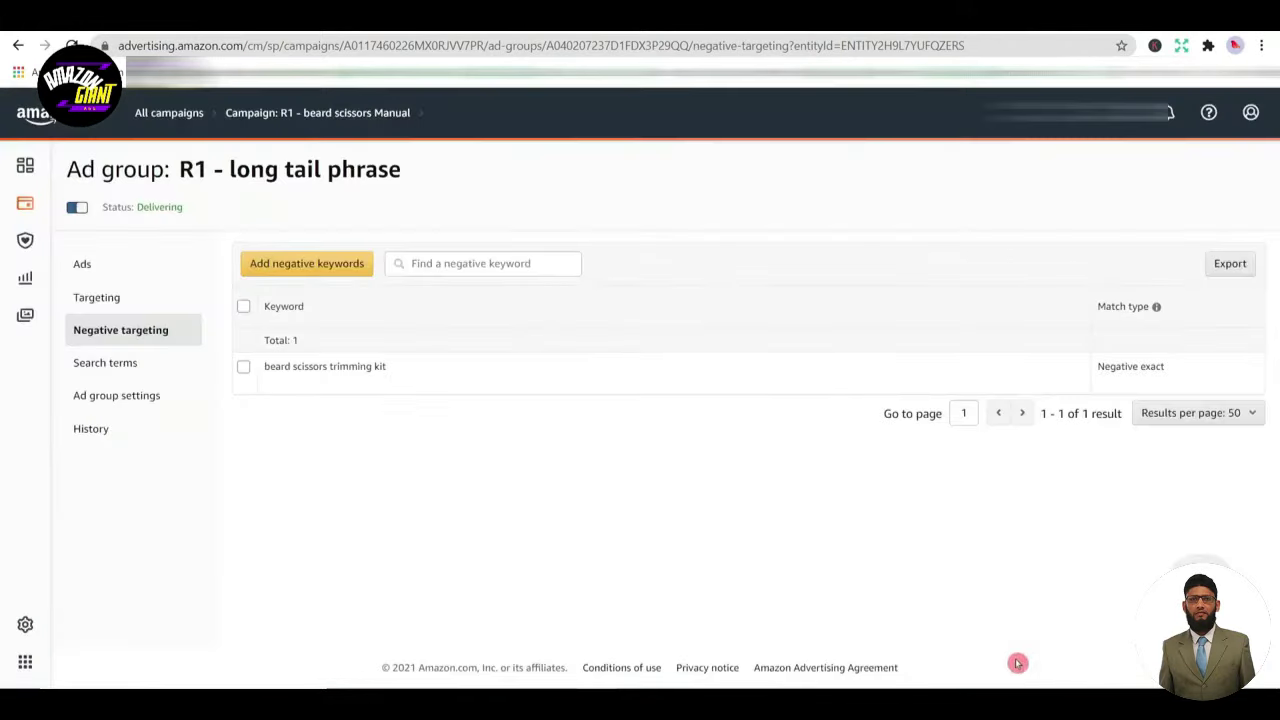
Return to the search terms report and check the match type and ACOS of "mustache scissors"
{"action": "left_click", "coordinate": [152, 364]}
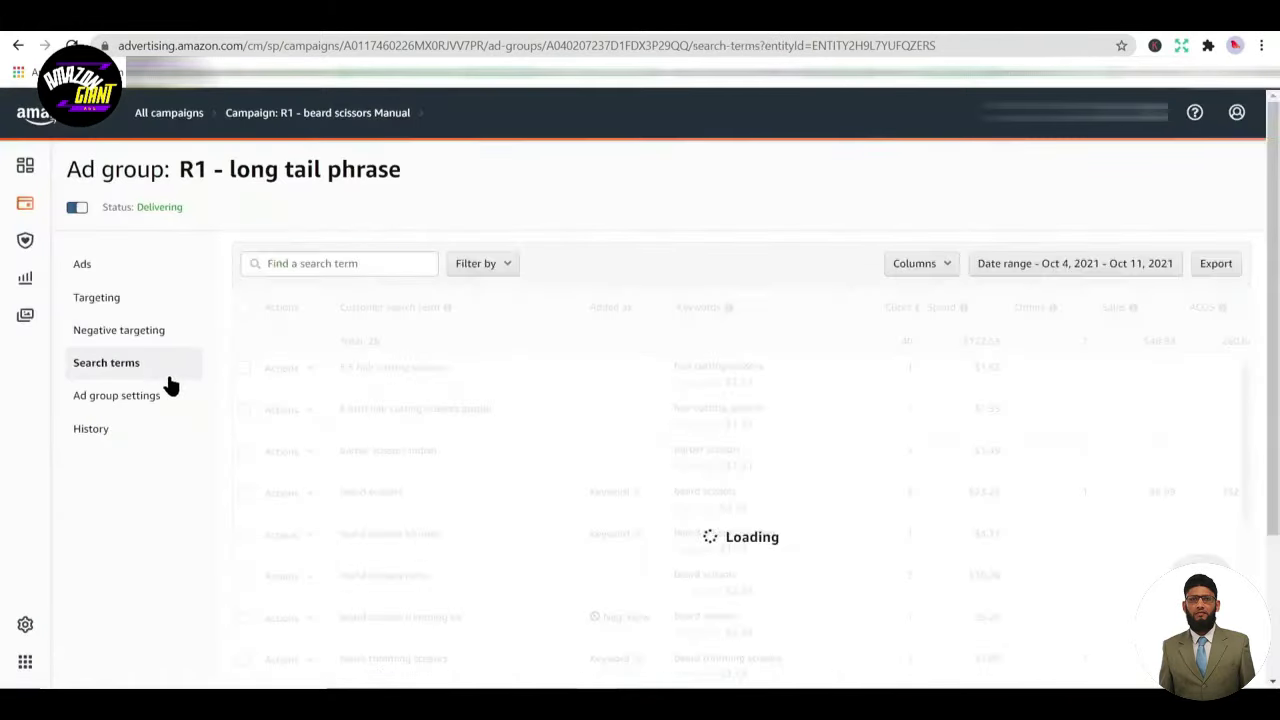
{"action": "scroll", "coordinate": [729, 449], "scroll_direction": "down", "scroll_amount": 5}
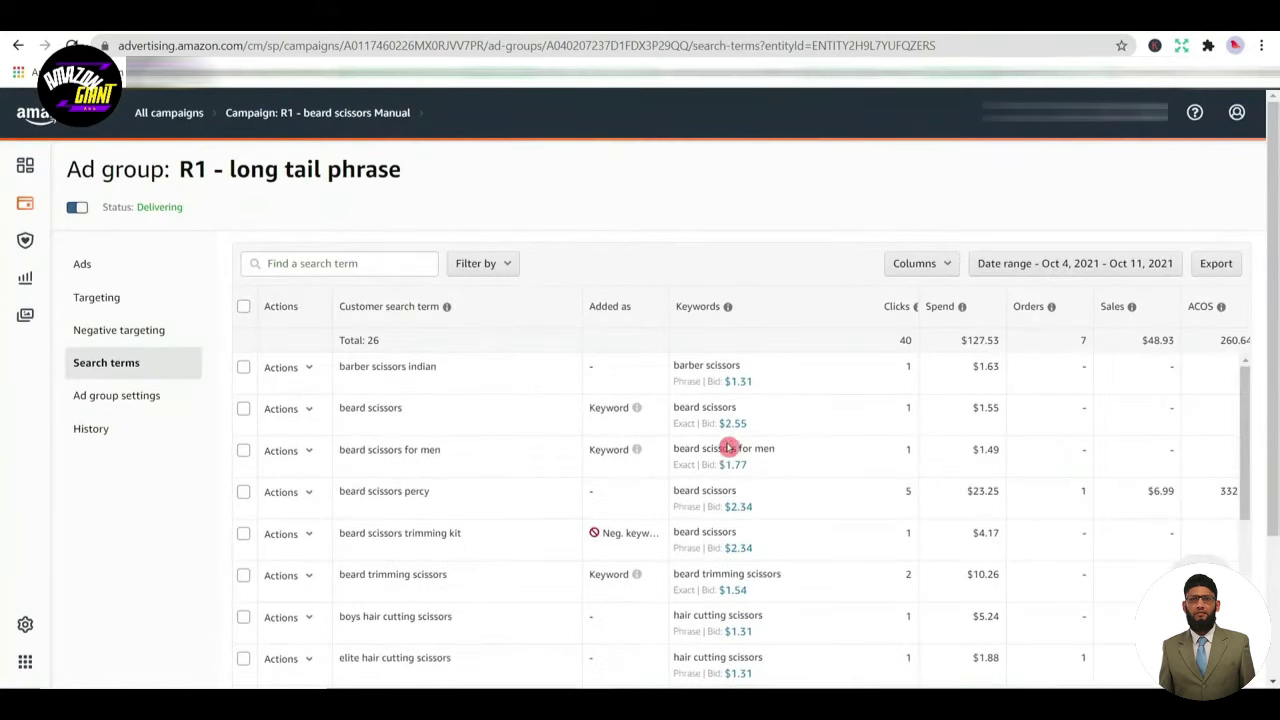
{"action": "scroll", "coordinate": [713, 507], "scroll_direction": "down", "scroll_amount": 8}
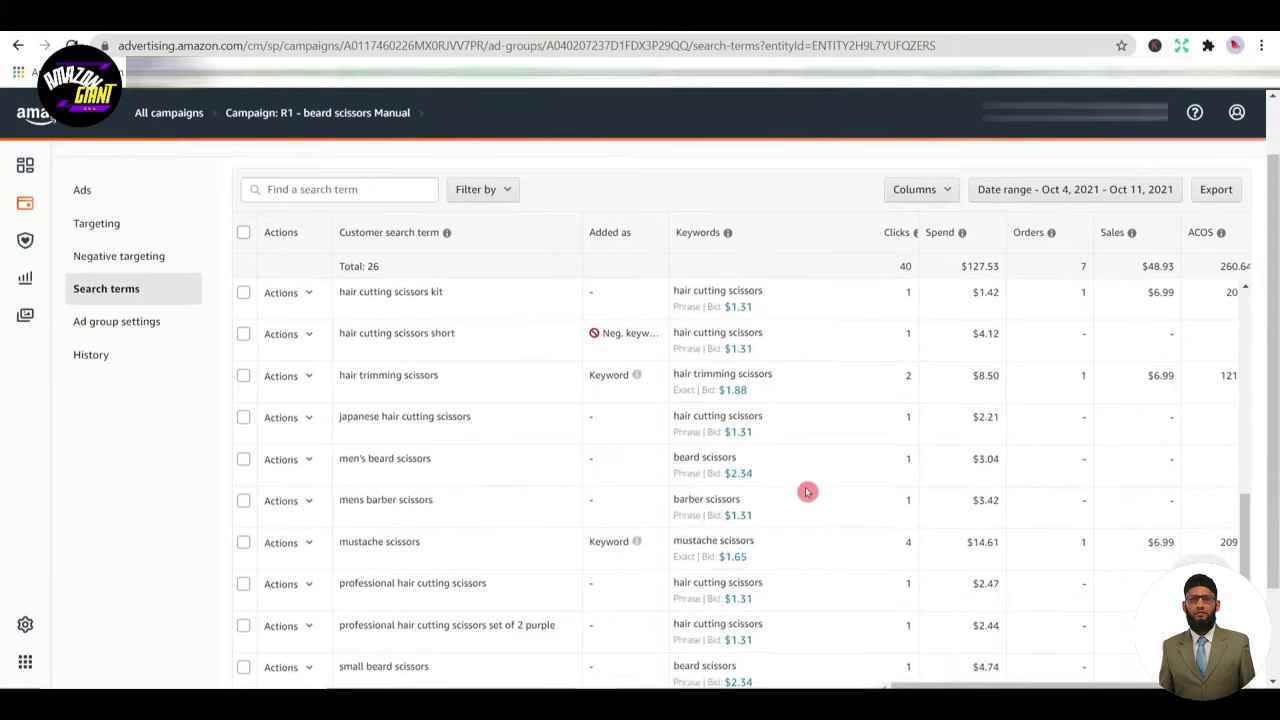
{"action": "scroll", "coordinate": [806, 494], "scroll_direction": "down", "scroll_amount": 3}
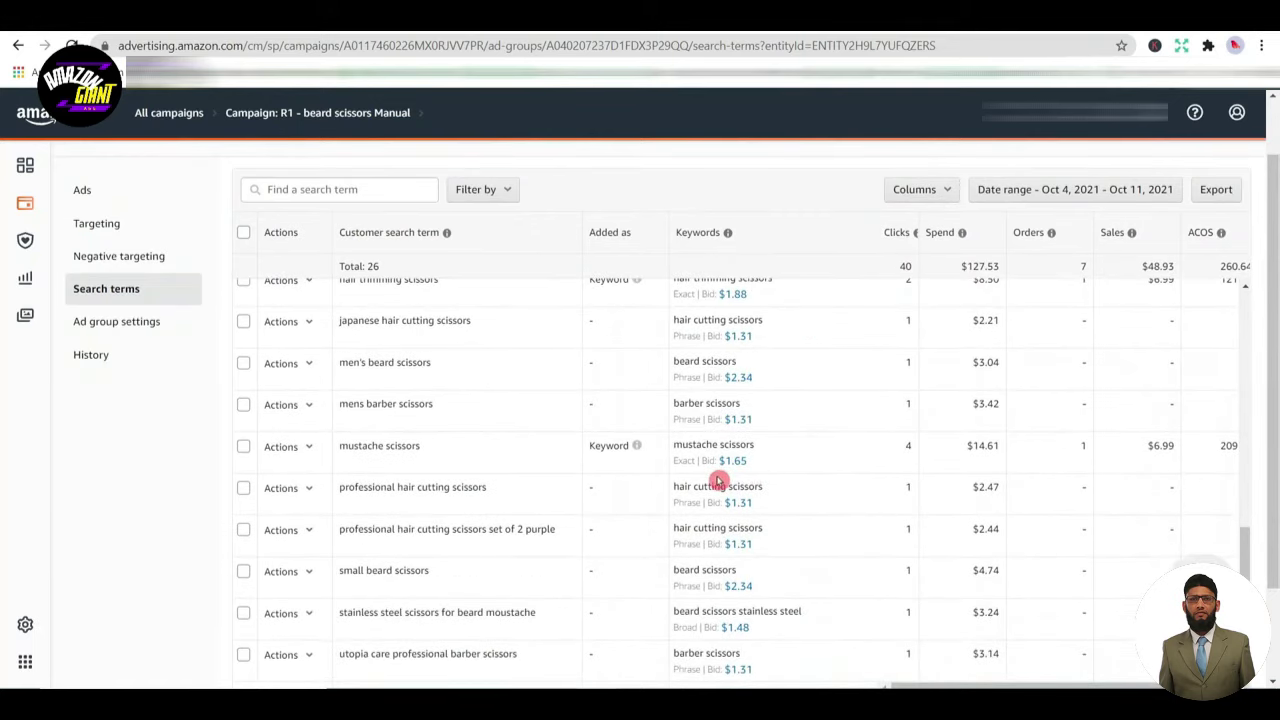
{"action": "double_click", "coordinate": [676, 461]}
{"action": "scroll", "coordinate": [1252, 570], "scroll_direction": "down", "scroll_amount": 1}
{"action": "scroll", "coordinate": [1250, 570], "scroll_direction": "right", "scroll_amount": 1}
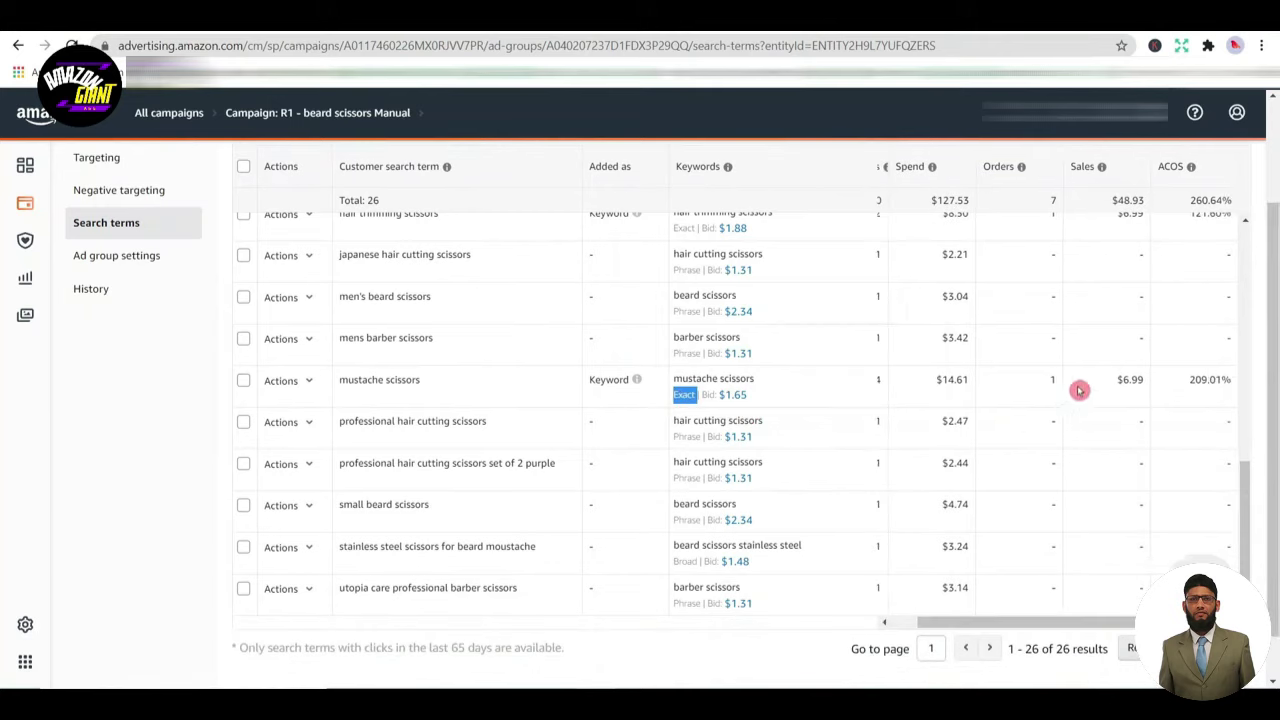
{"action": "triple_click", "coordinate": [1211, 379]}
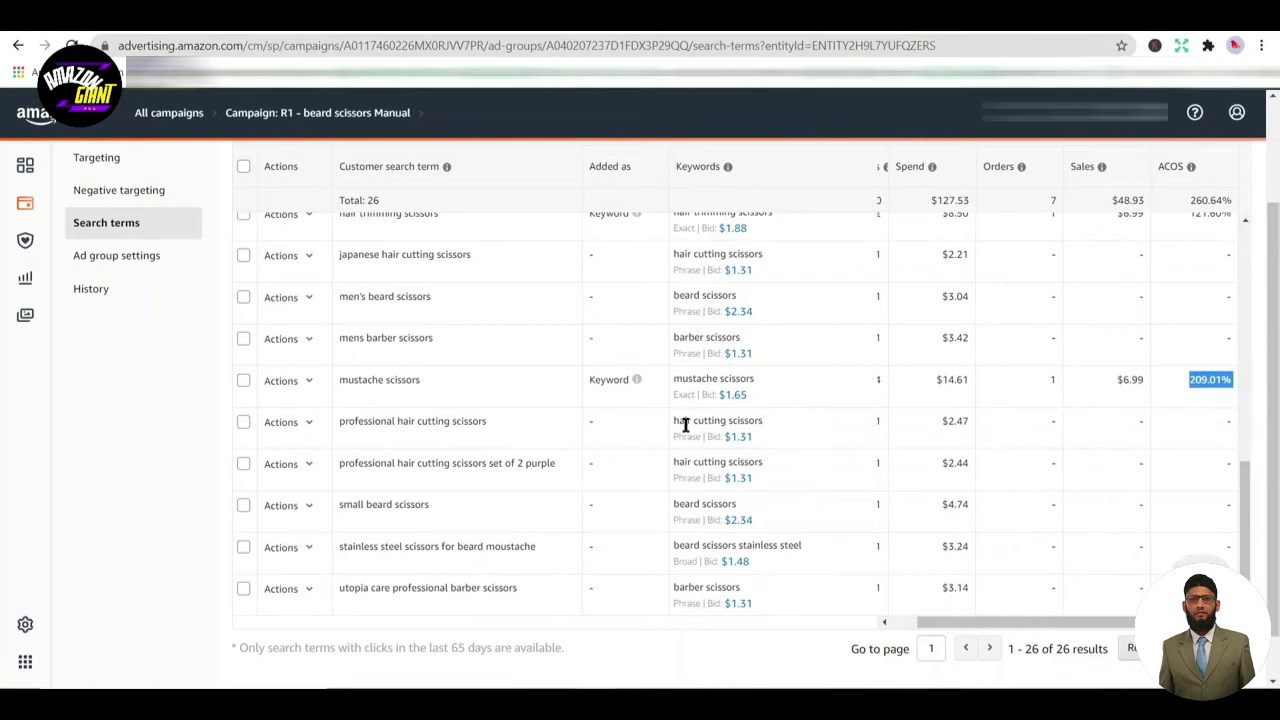
Compare the search term "small beard scissors" with its phrase-match keyword "beard scissors"
{"action": "scroll", "coordinate": [900, 460], "scroll_direction": "down", "scroll_amount": 1}
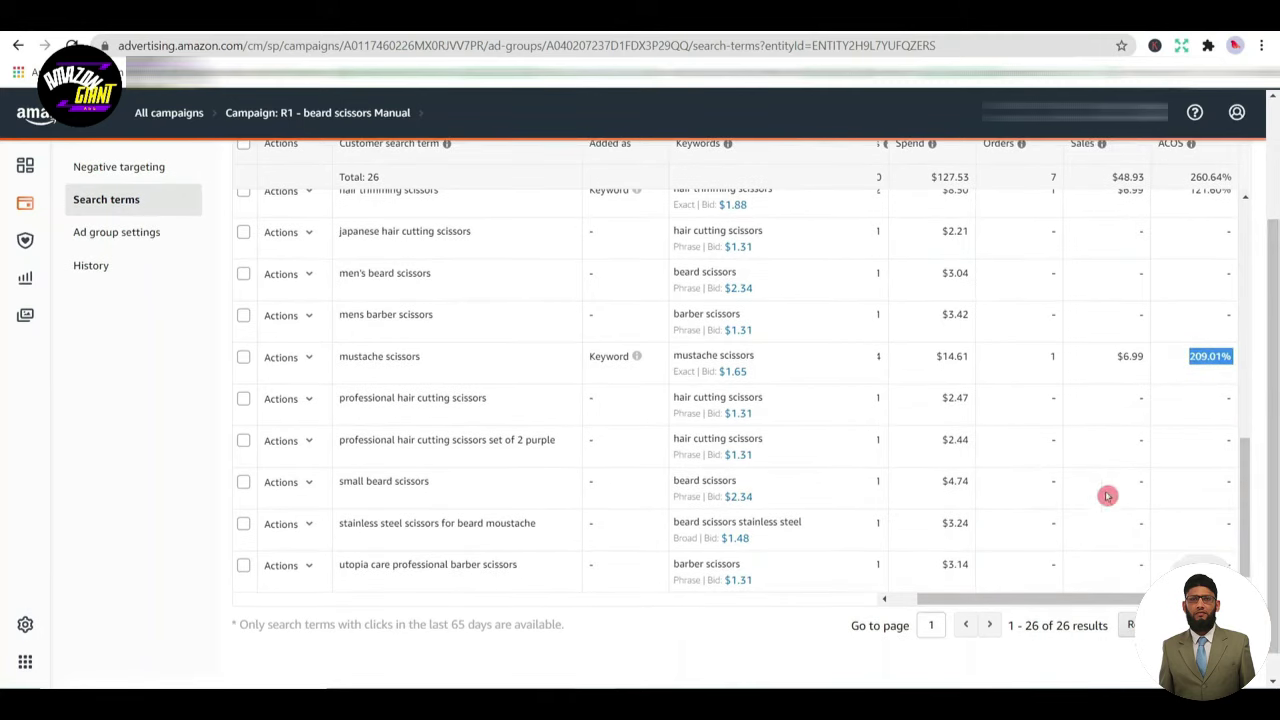
{"action": "double_click", "coordinate": [690, 497]}
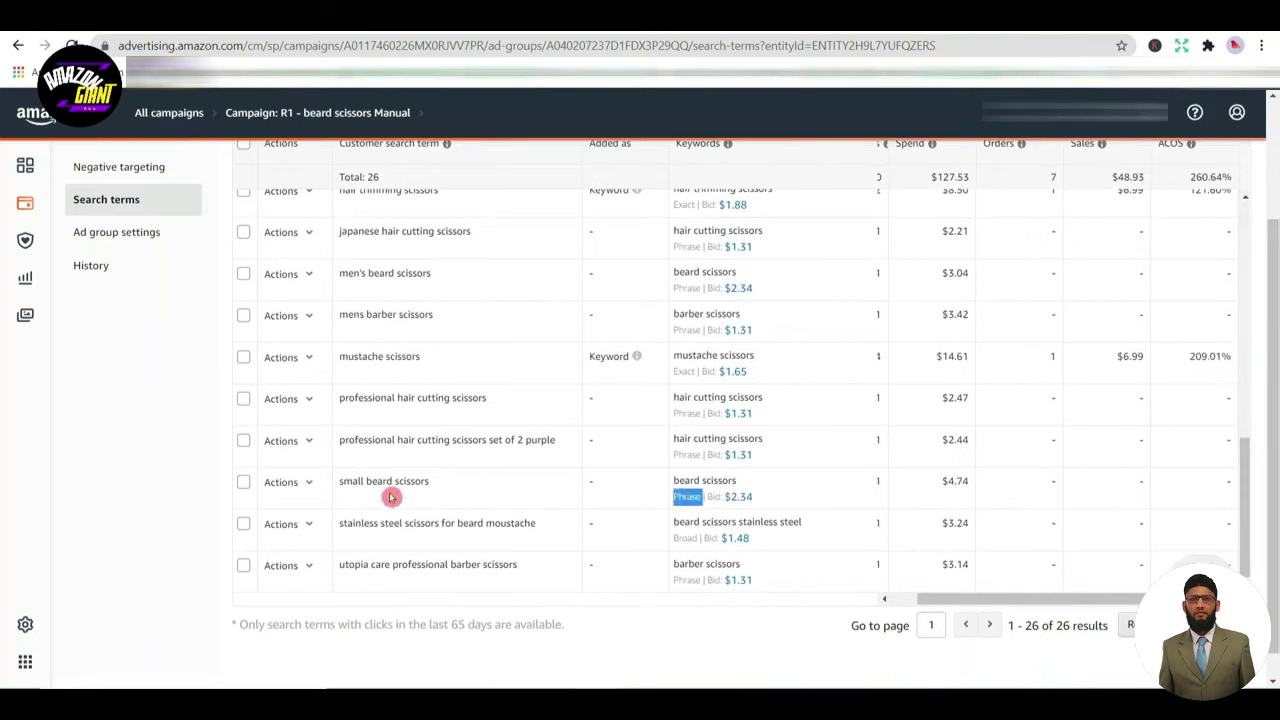
{"action": "triple_click", "coordinate": [700, 480]}
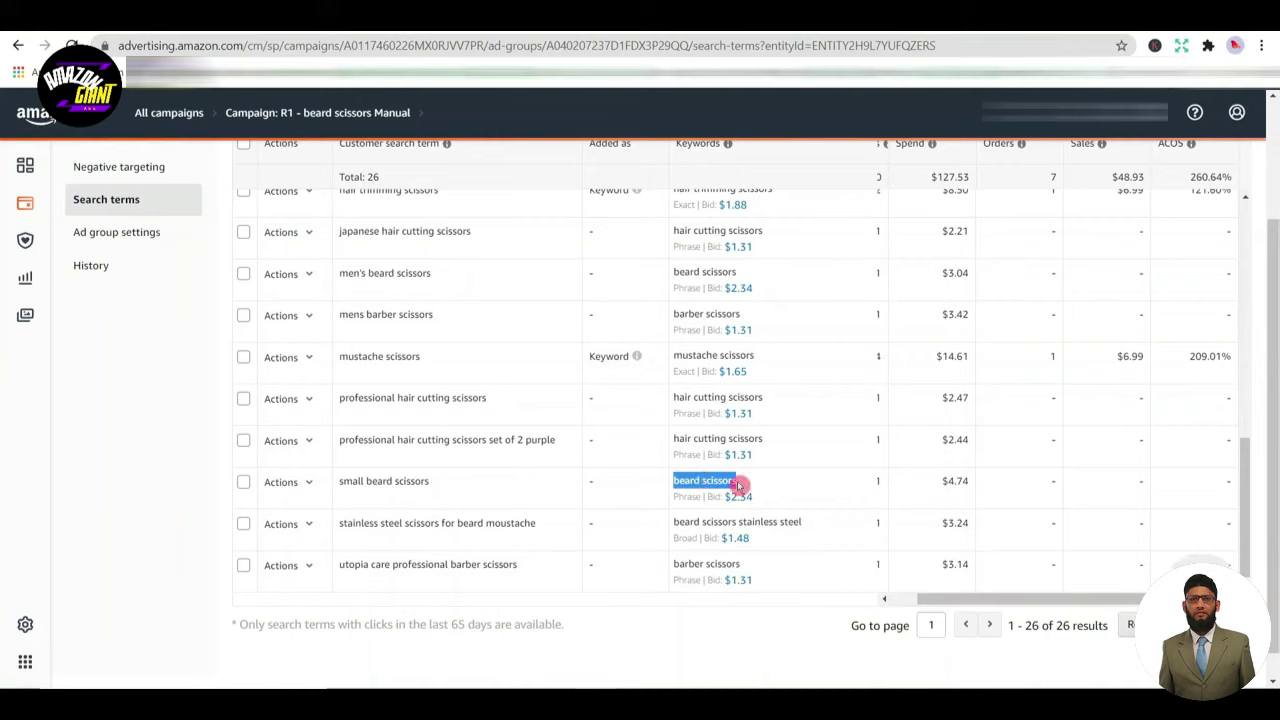
{"action": "left_click_drag", "start_coordinate": [741, 486], "coordinate": [675, 481]}
{"action": "left_click_drag", "start_coordinate": [728, 470], "coordinate": [393, 494]}
Add the search term "small beard scissors" to the ad group as a negative exact keyword and save it
{"action": "triple_click", "coordinate": [393, 494]}
{"action": "key", "text": "ctrl+c"}
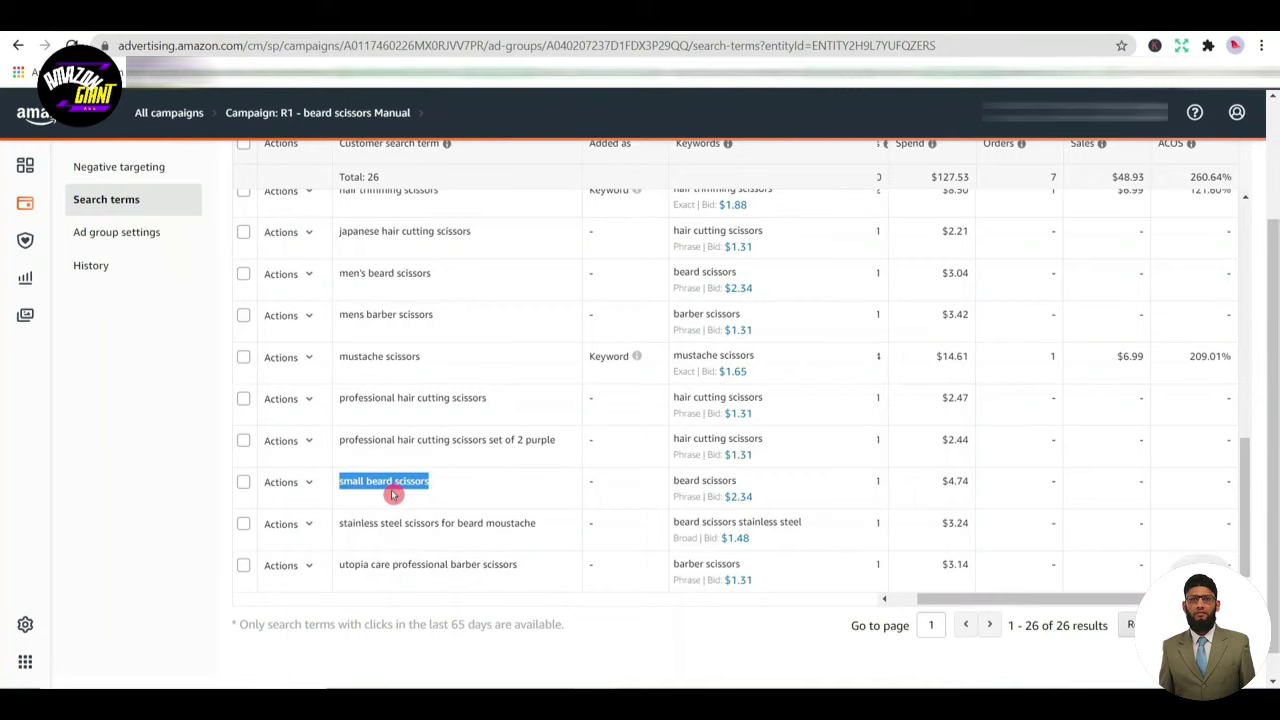
{"action": "left_click", "coordinate": [125, 167]}
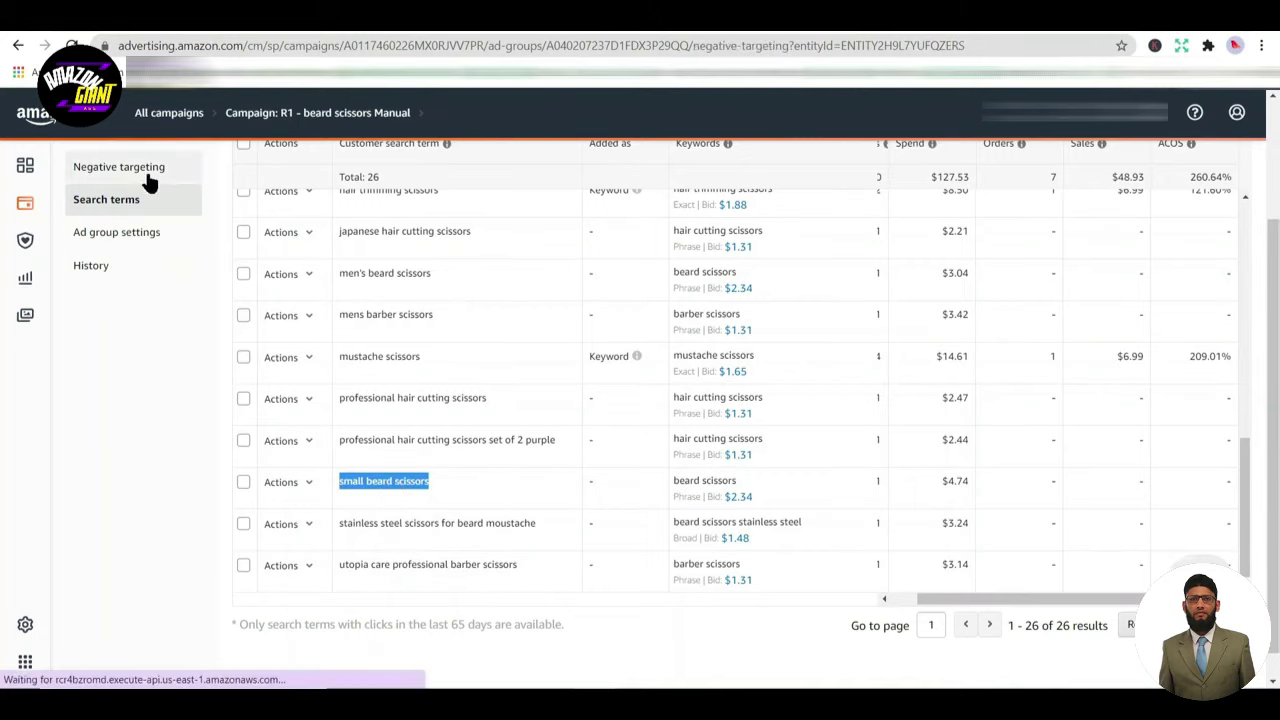
{"action": "left_click", "coordinate": [416, 264]}
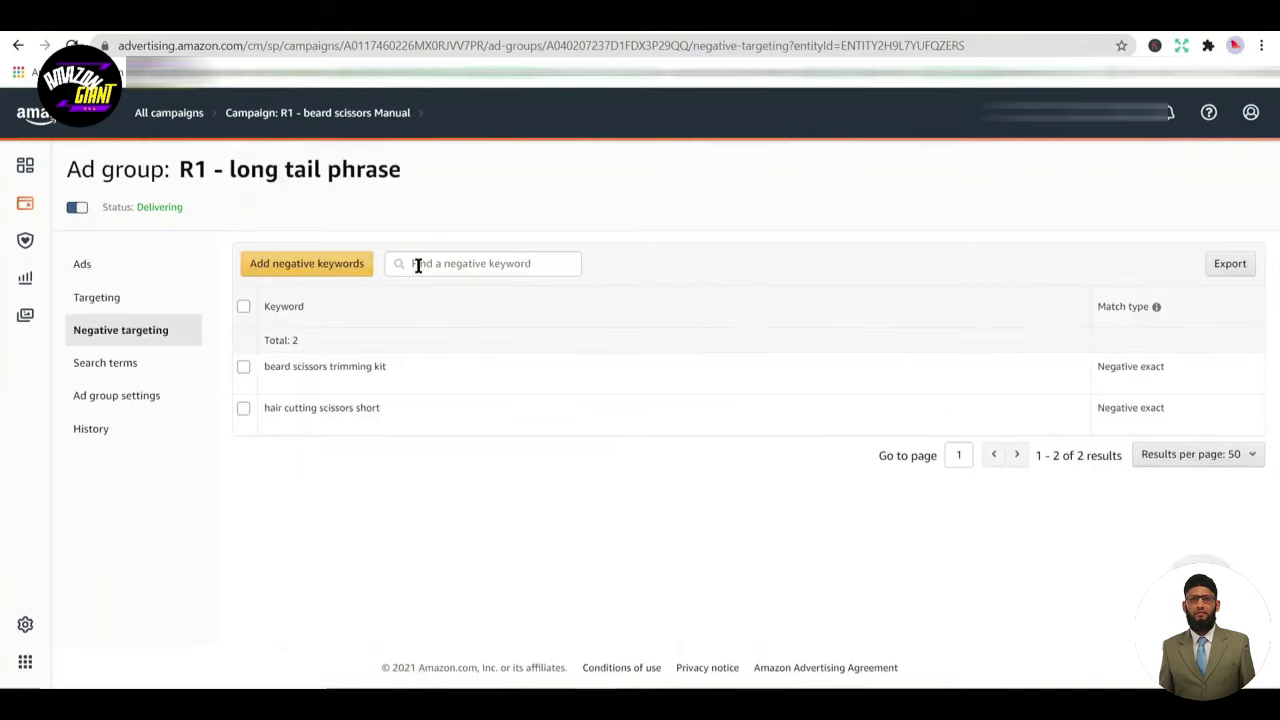
{"action": "left_click", "coordinate": [303, 262]}
{"action": "left_click", "coordinate": [461, 300]}
{"action": "key", "text": "ctrl+v"}
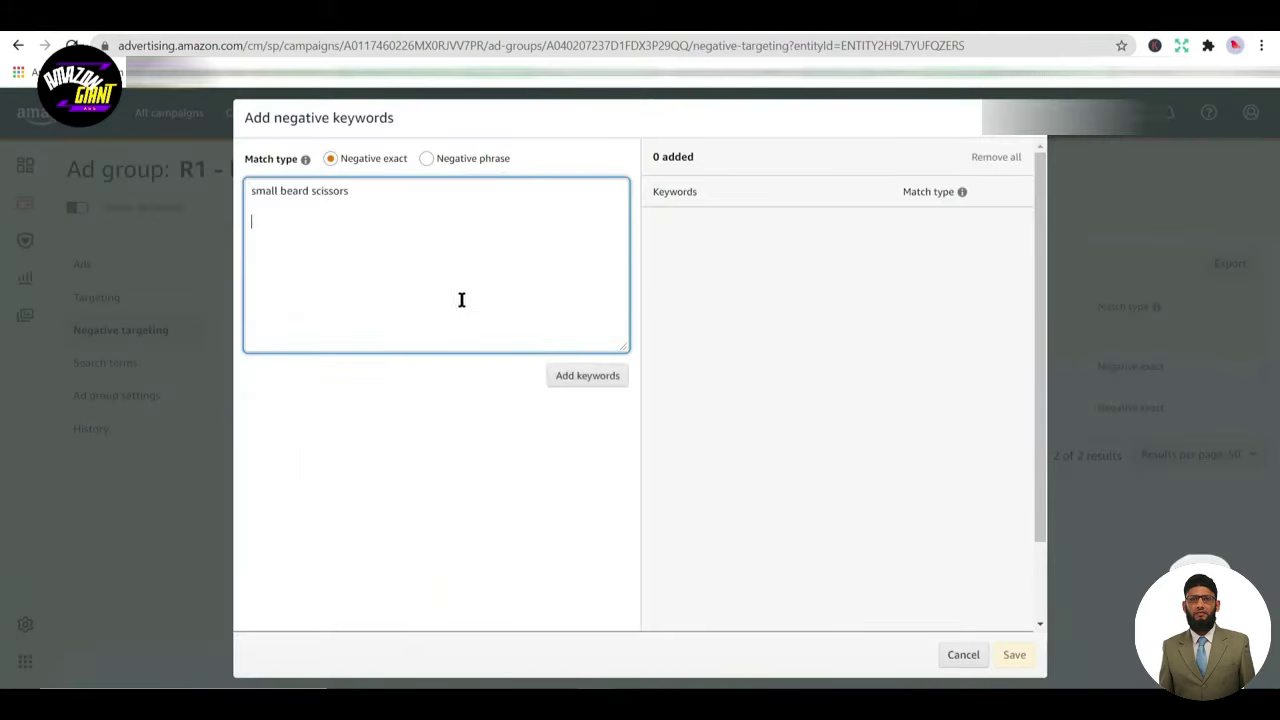
{"action": "left_click", "coordinate": [577, 376]}
{"action": "left_click", "coordinate": [1018, 654]}
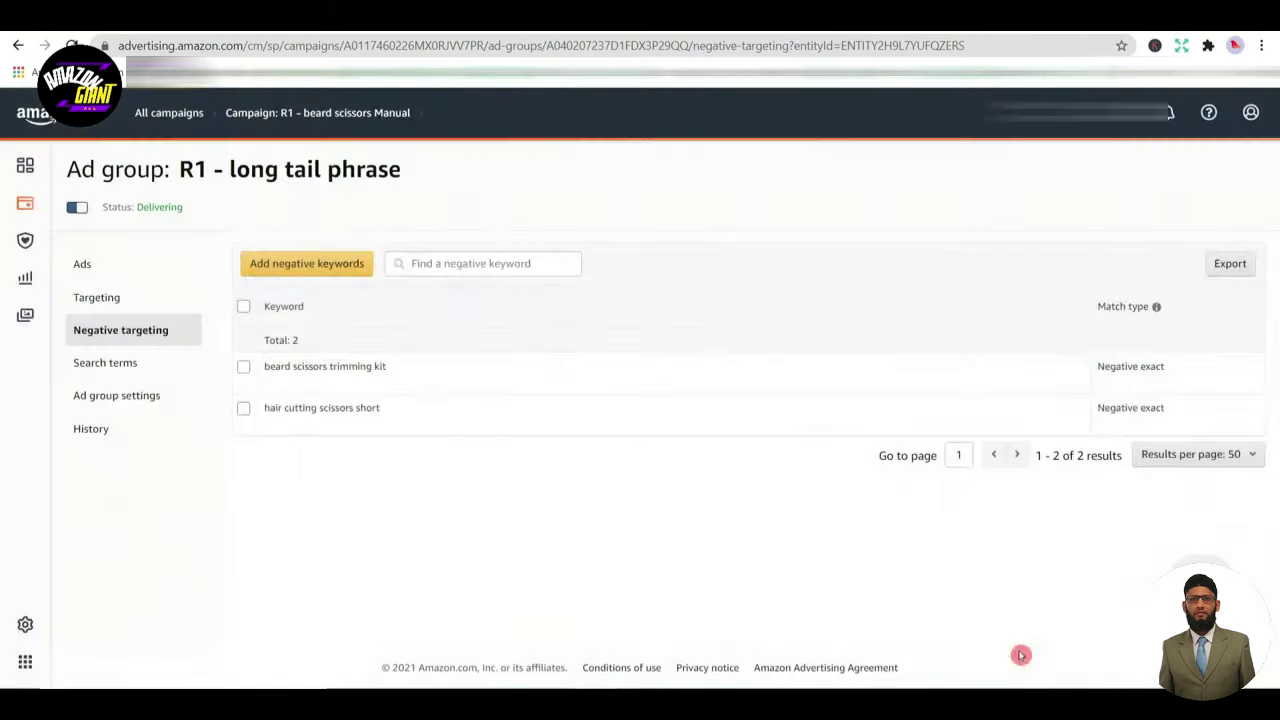
{"action": "left_click", "coordinate": [414, 263]}
Return to the search terms report and check the keyword, match type and spend of "stainless steel scissors for beard moustache"
{"action": "left_click", "coordinate": [137, 366]}
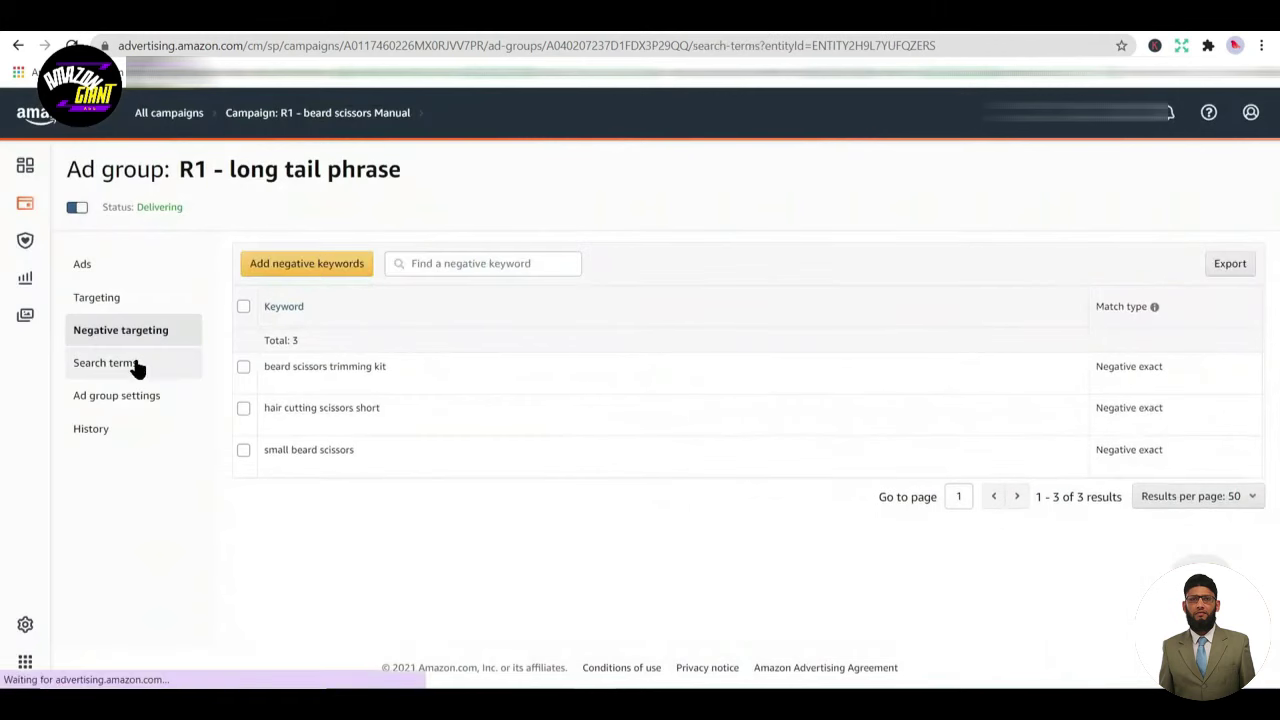
{"action": "scroll", "coordinate": [614, 495], "scroll_direction": "down", "scroll_amount": 2}
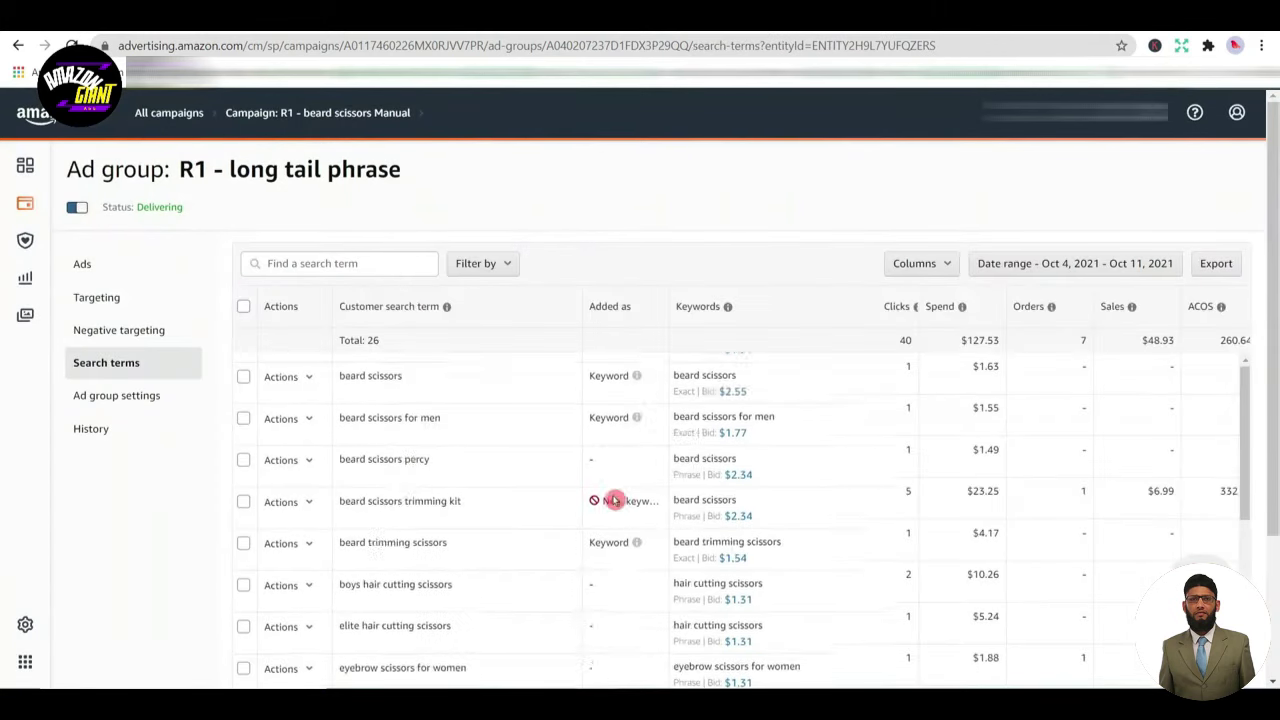
{"action": "scroll", "coordinate": [618, 507], "scroll_direction": "down", "scroll_amount": 5}
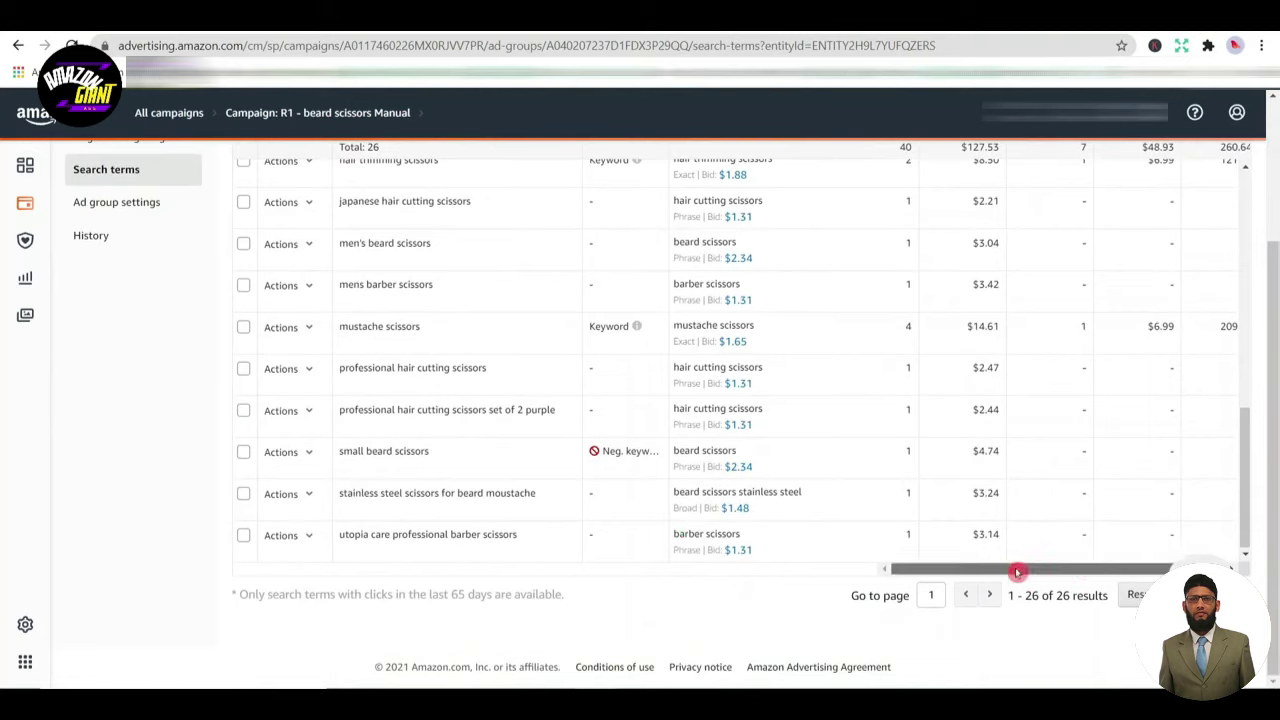
{"action": "left_click_drag", "start_coordinate": [1017, 572], "coordinate": [1086, 565]}
{"action": "double_click", "coordinate": [686, 510]}
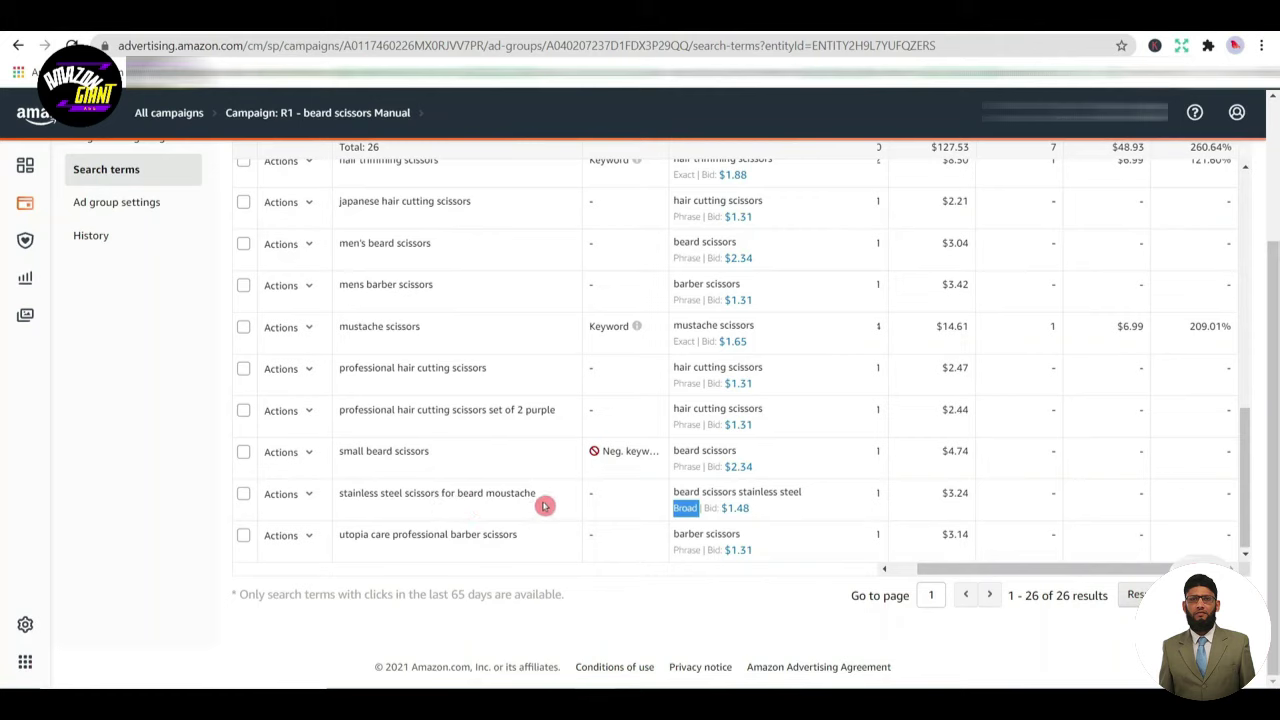
{"action": "left_click", "coordinate": [766, 491]}
{"action": "triple_click", "coordinate": [758, 491]}
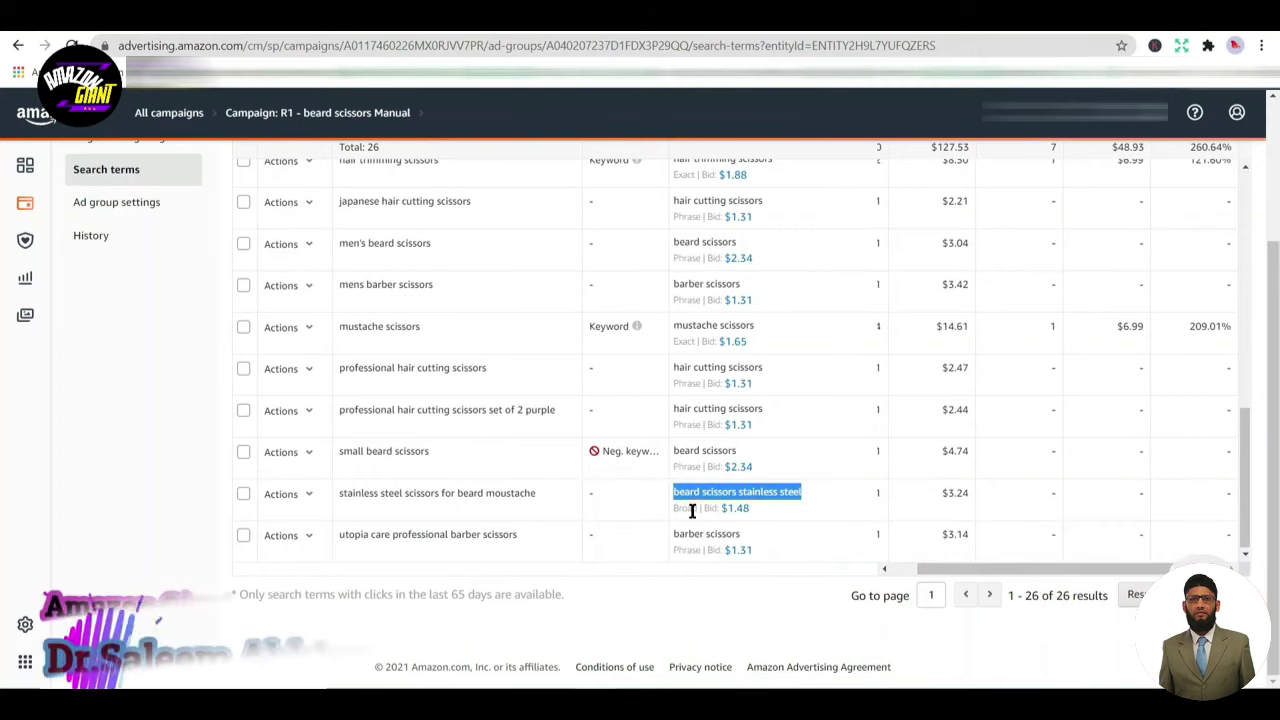
{"action": "left_click", "coordinate": [963, 492]}
{"action": "double_click", "coordinate": [963, 492]}
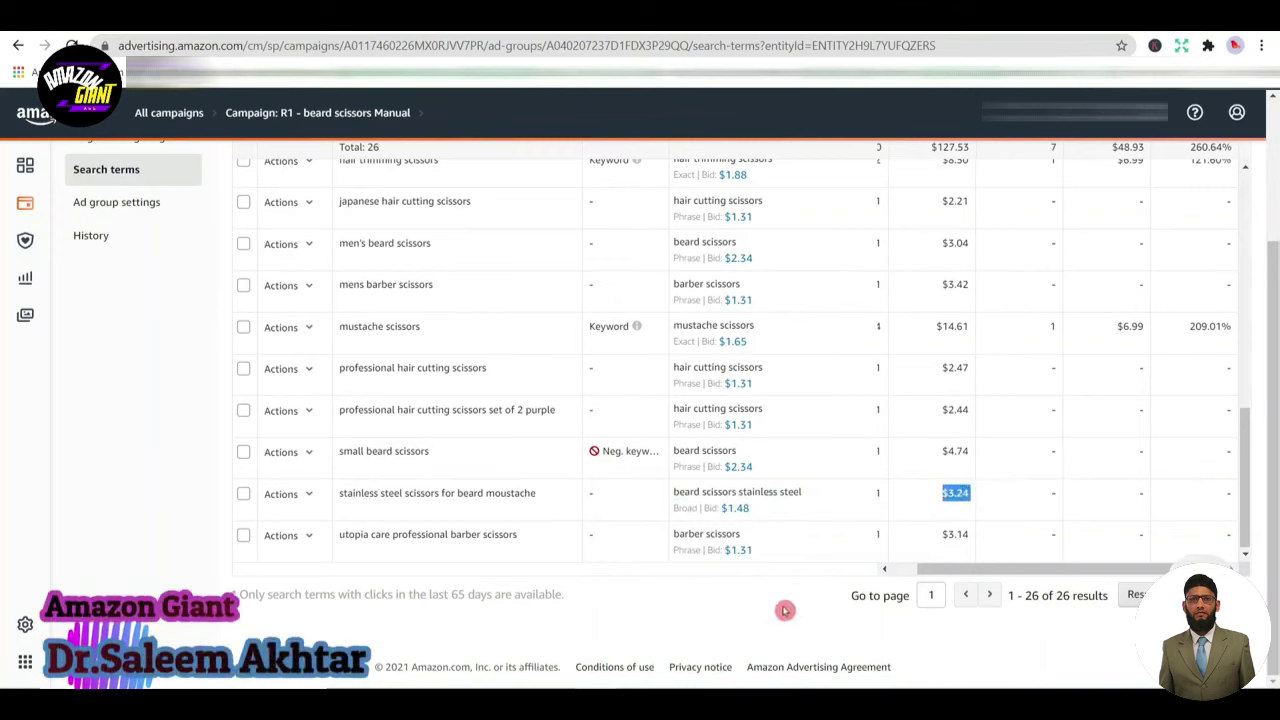
Compare the search term "utopia care professional barber scissors" with its phrase-match keyword "barber scissors"
{"action": "triple_click", "coordinate": [714, 530]}
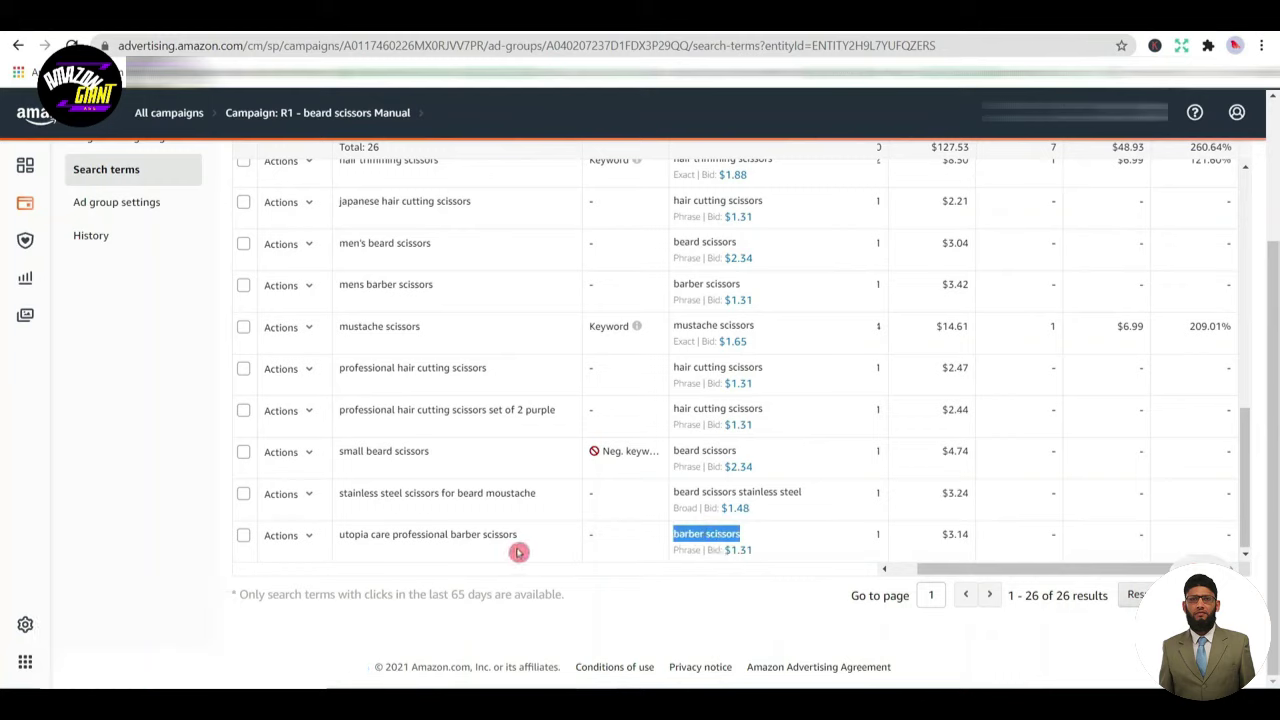
{"action": "triple_click", "coordinate": [716, 533]}
{"action": "double_click", "coordinate": [687, 549]}
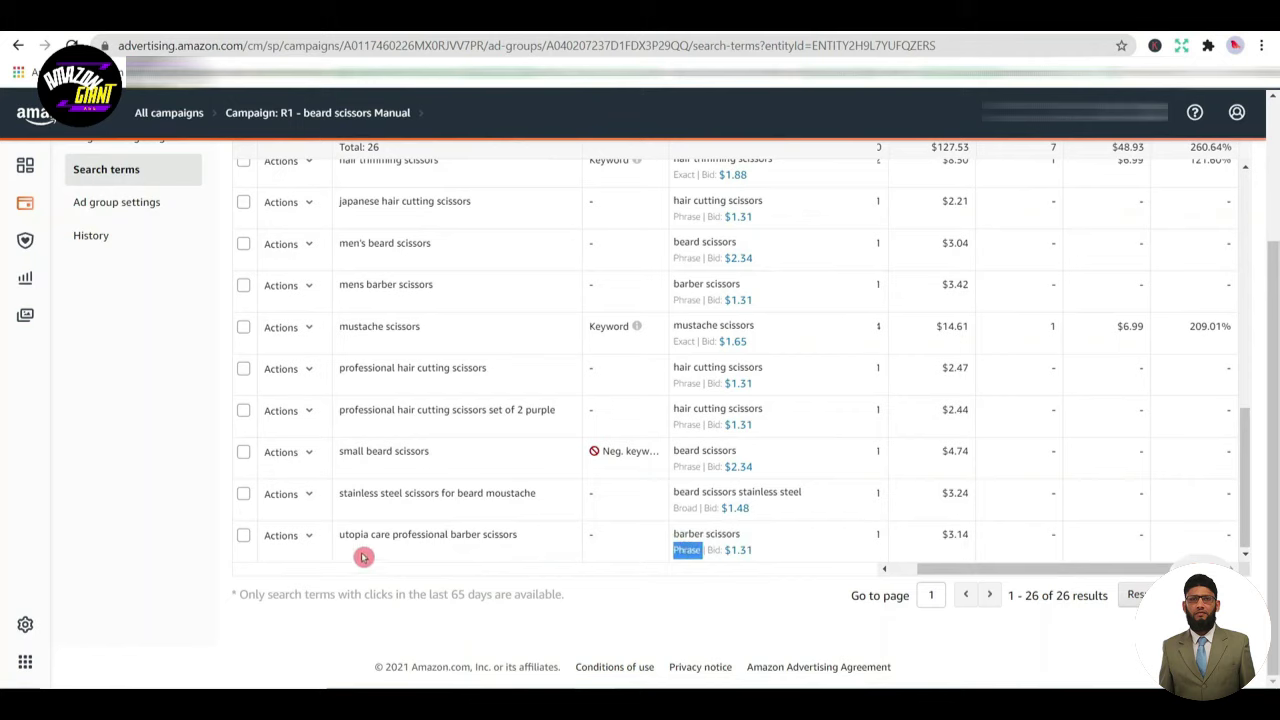
Add the search term "utopia care professional barber scissors" to the ad group as a negative exact keyword and save it
{"action": "triple_click", "coordinate": [383, 533]}
{"action": "key", "text": "ctrl+c"}
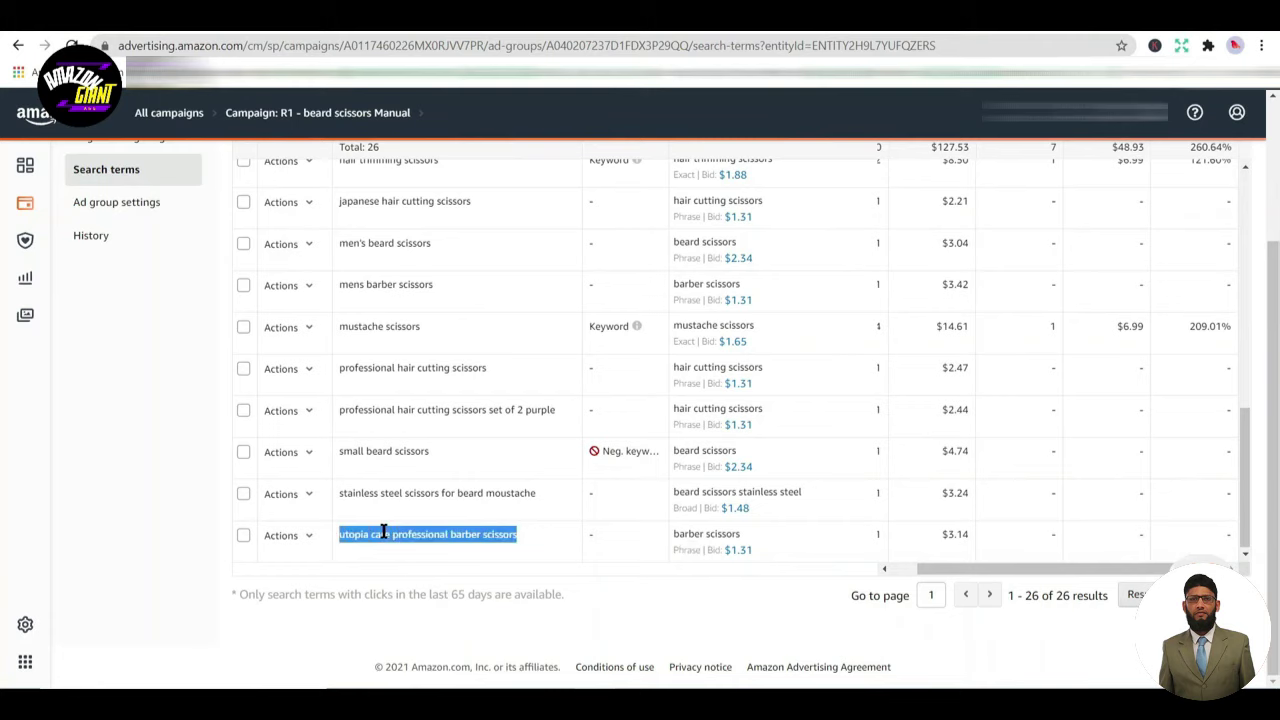
{"action": "scroll", "coordinate": [210, 420], "scroll_direction": "up", "scroll_amount": 2}
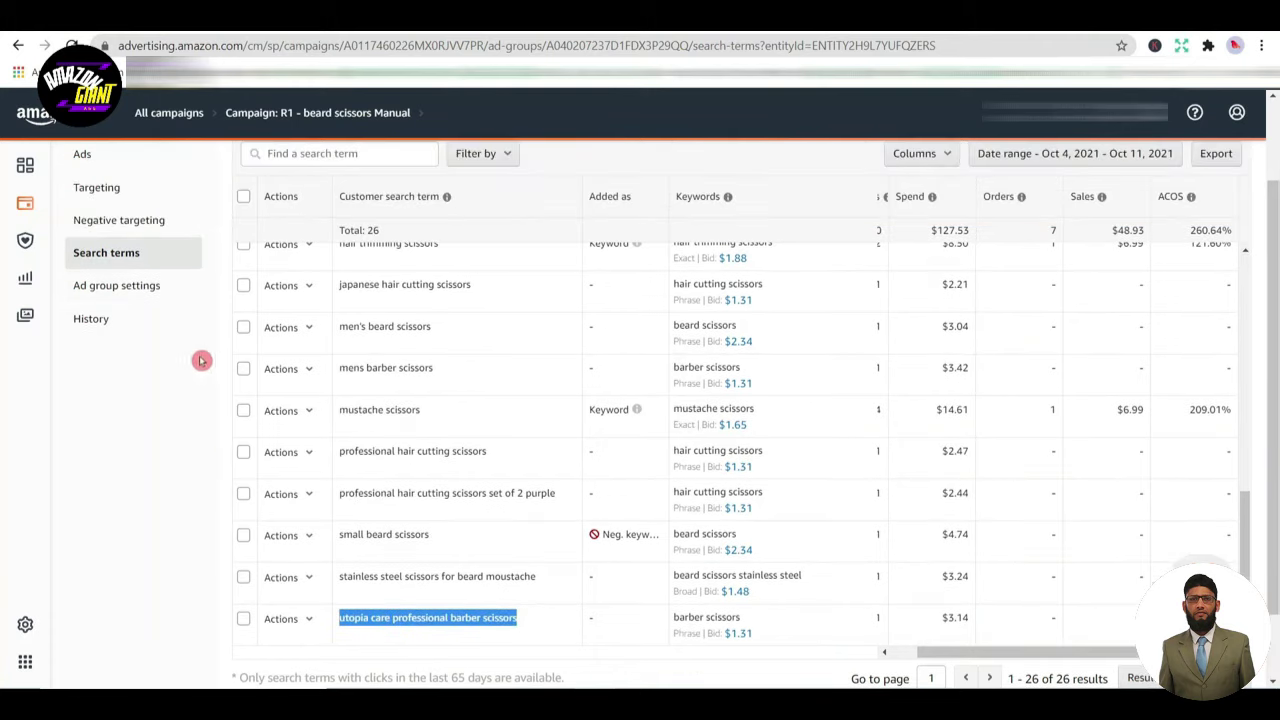
{"action": "left_click", "coordinate": [122, 224]}
{"action": "left_click", "coordinate": [306, 263]}
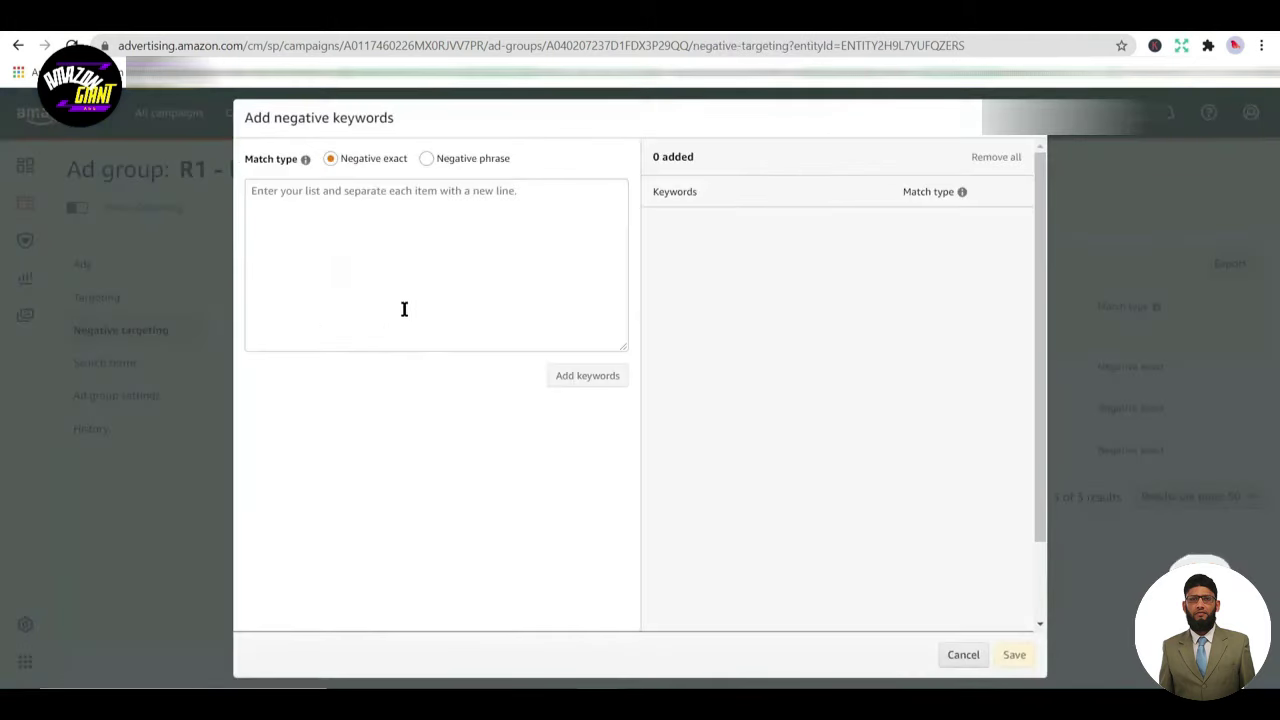
{"action": "left_click", "coordinate": [403, 309]}
{"action": "key", "text": "ctrl+v"}
{"action": "left_click", "coordinate": [588, 376]}
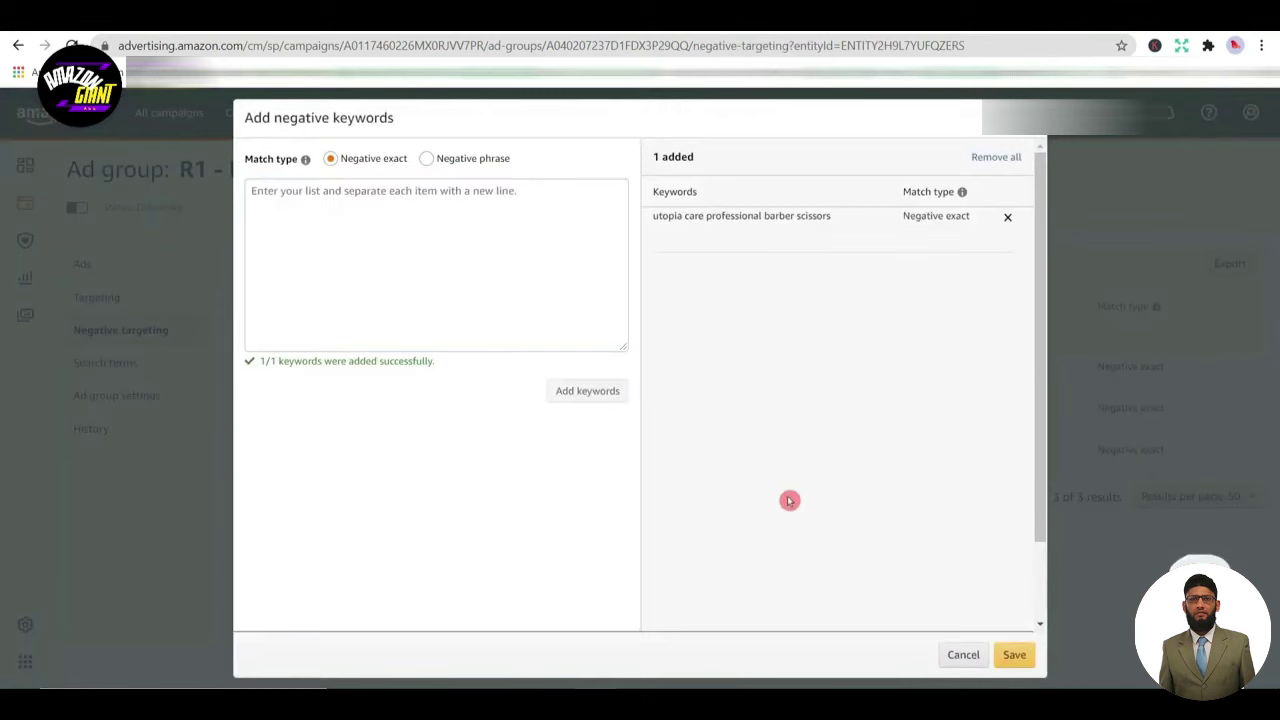
{"action": "left_click", "coordinate": [1014, 655]}
{"action": "left_click", "coordinate": [414, 263]}
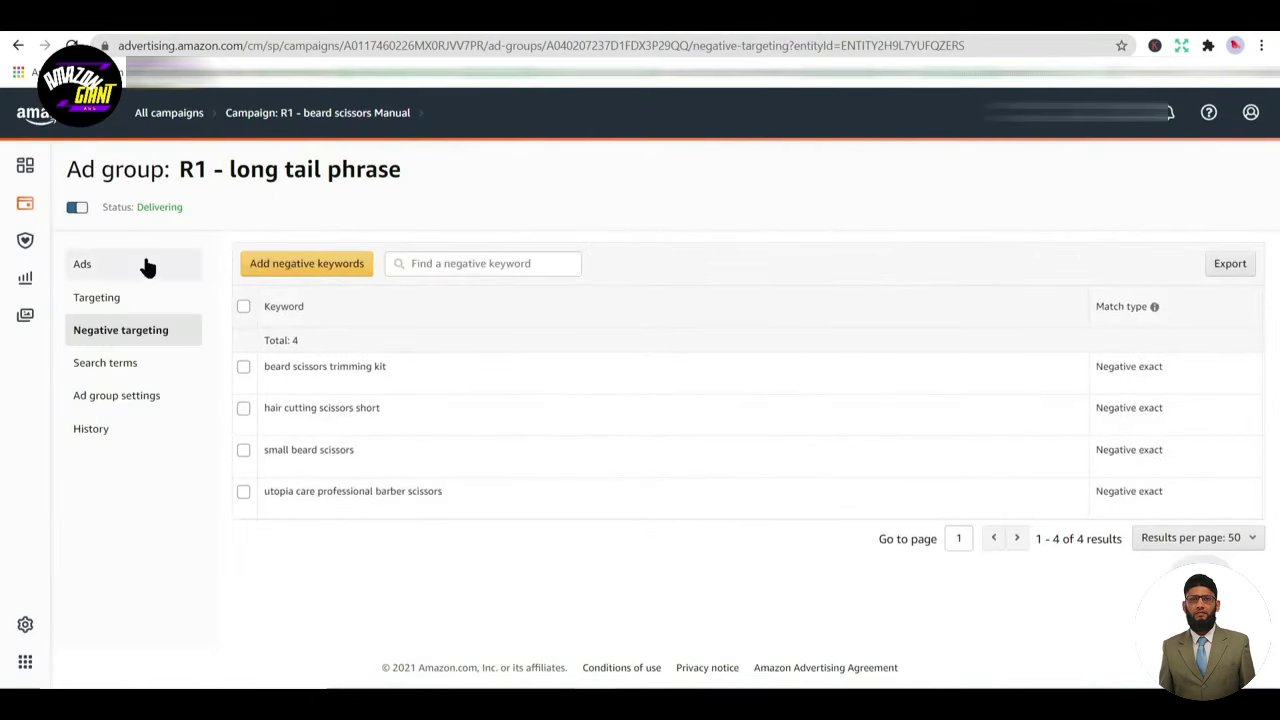
Reopen the search terms report and review which search terms are marked as negative keywords
{"action": "left_click", "coordinate": [118, 370]}
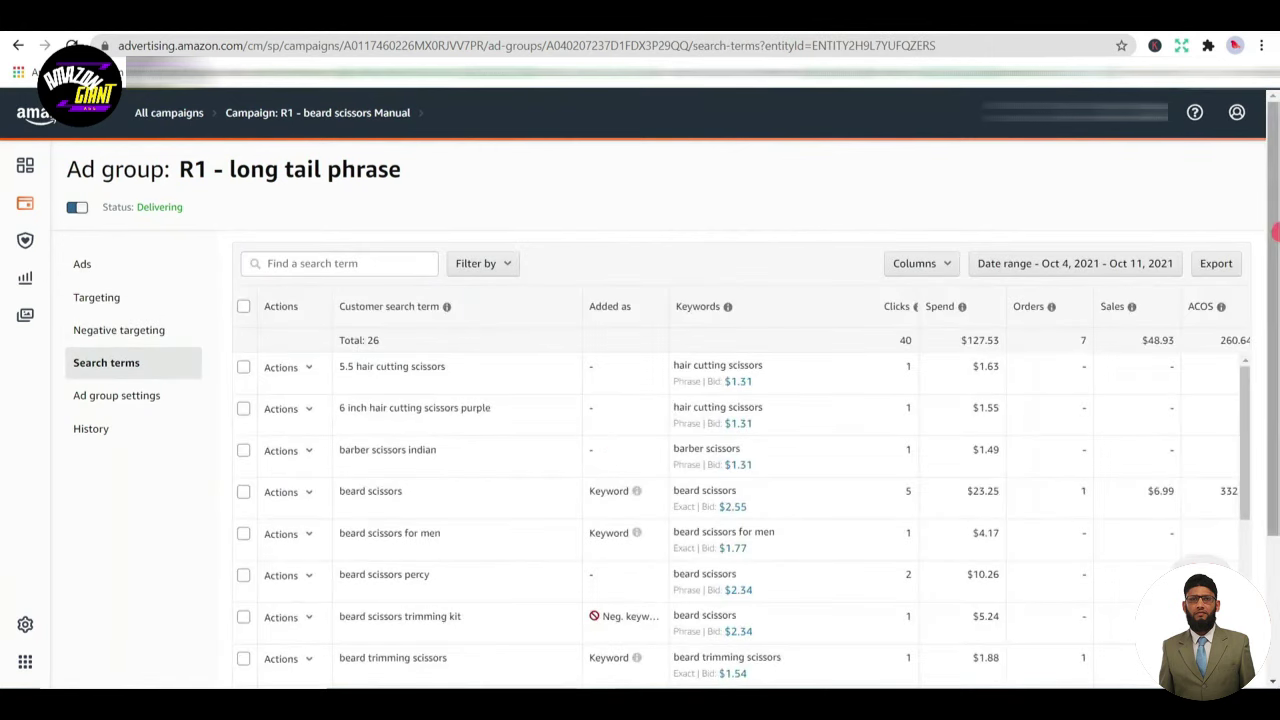
{"action": "left_click_drag", "start_coordinate": [1275, 228], "coordinate": [1234, 351]}
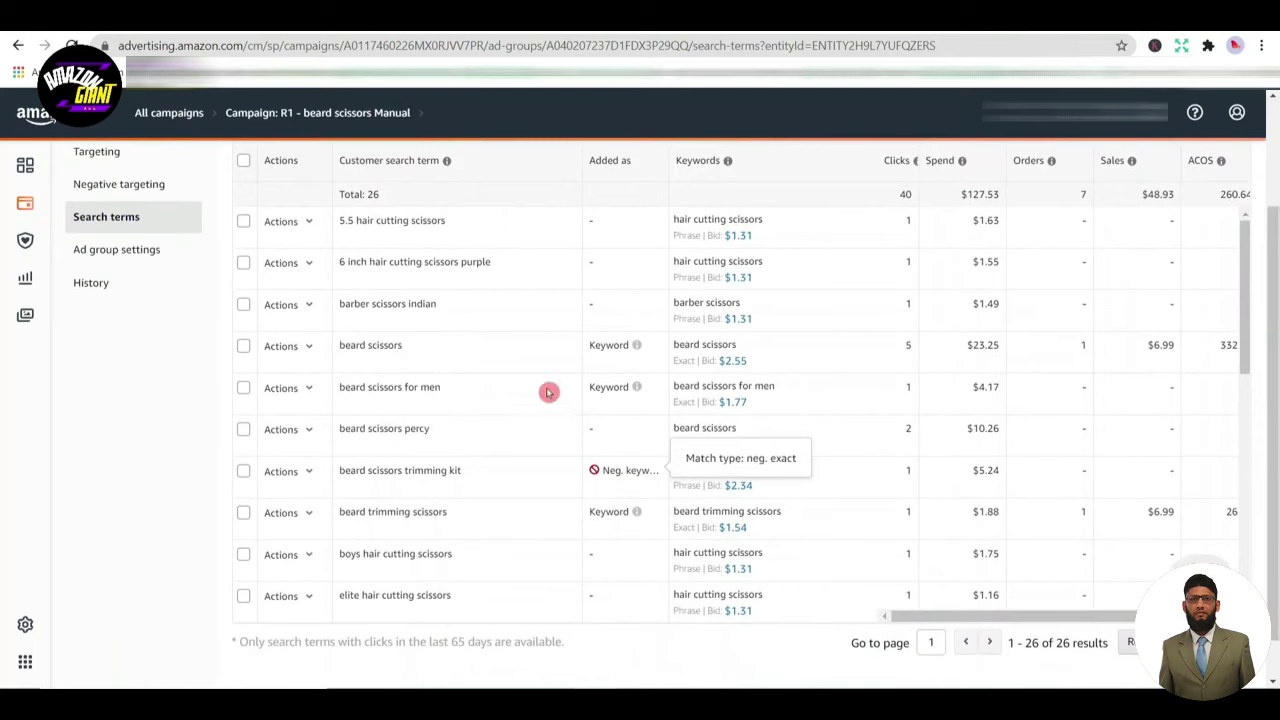
{"action": "scroll", "coordinate": [545, 398], "scroll_direction": "down", "scroll_amount": 2}
{"action": "scroll", "coordinate": [546, 400], "scroll_direction": "down", "scroll_amount": 5}
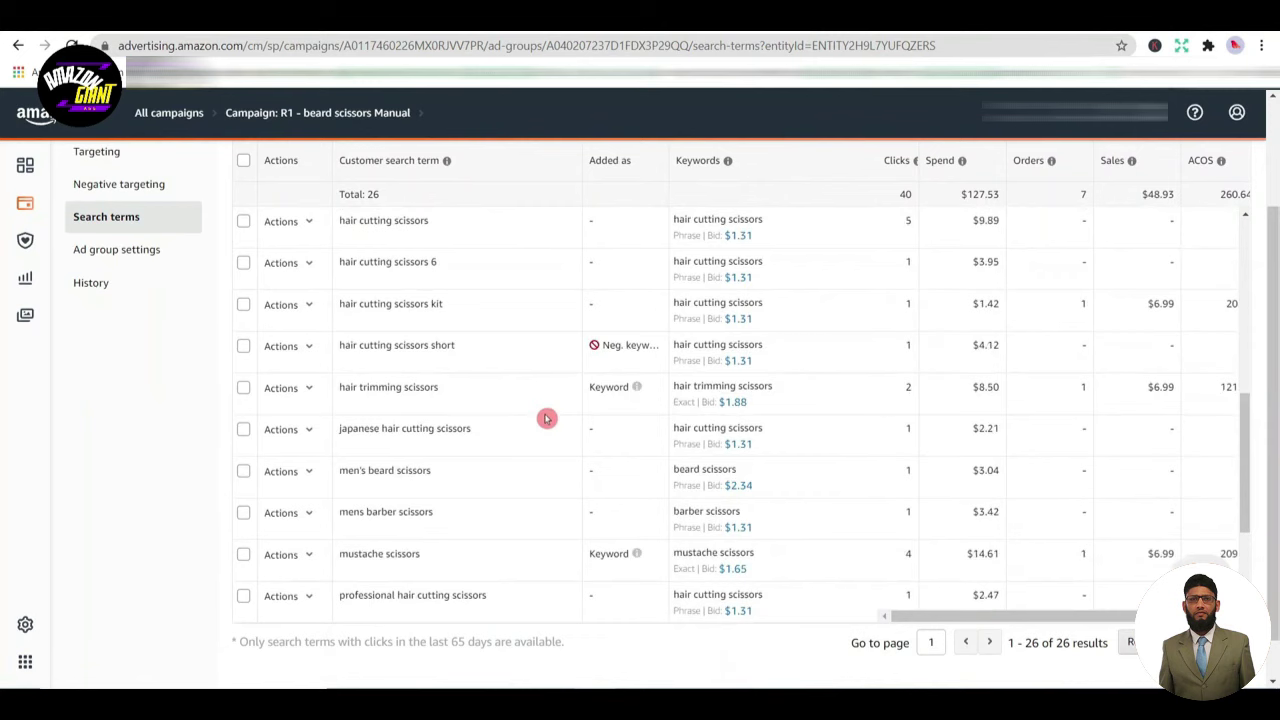
{"action": "scroll", "coordinate": [547, 418], "scroll_direction": "down", "scroll_amount": 3}
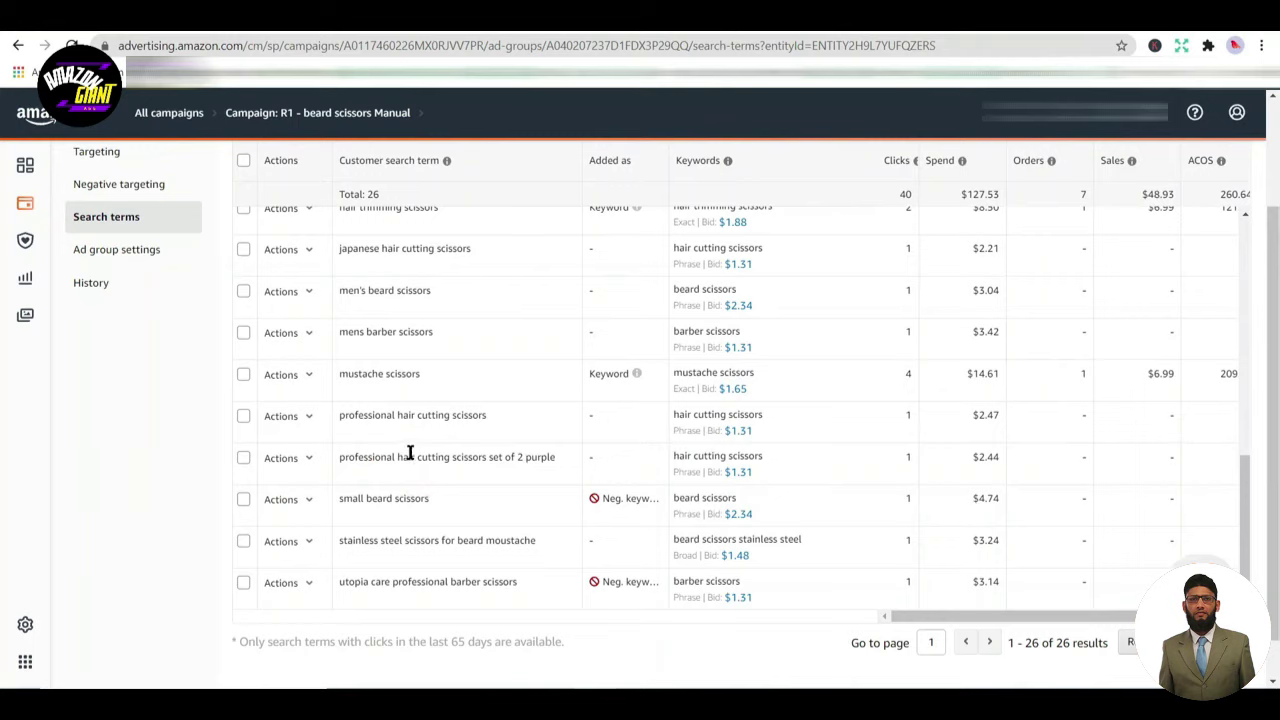
{"action": "scroll", "coordinate": [486, 424], "scroll_direction": "up", "scroll_amount": 1}
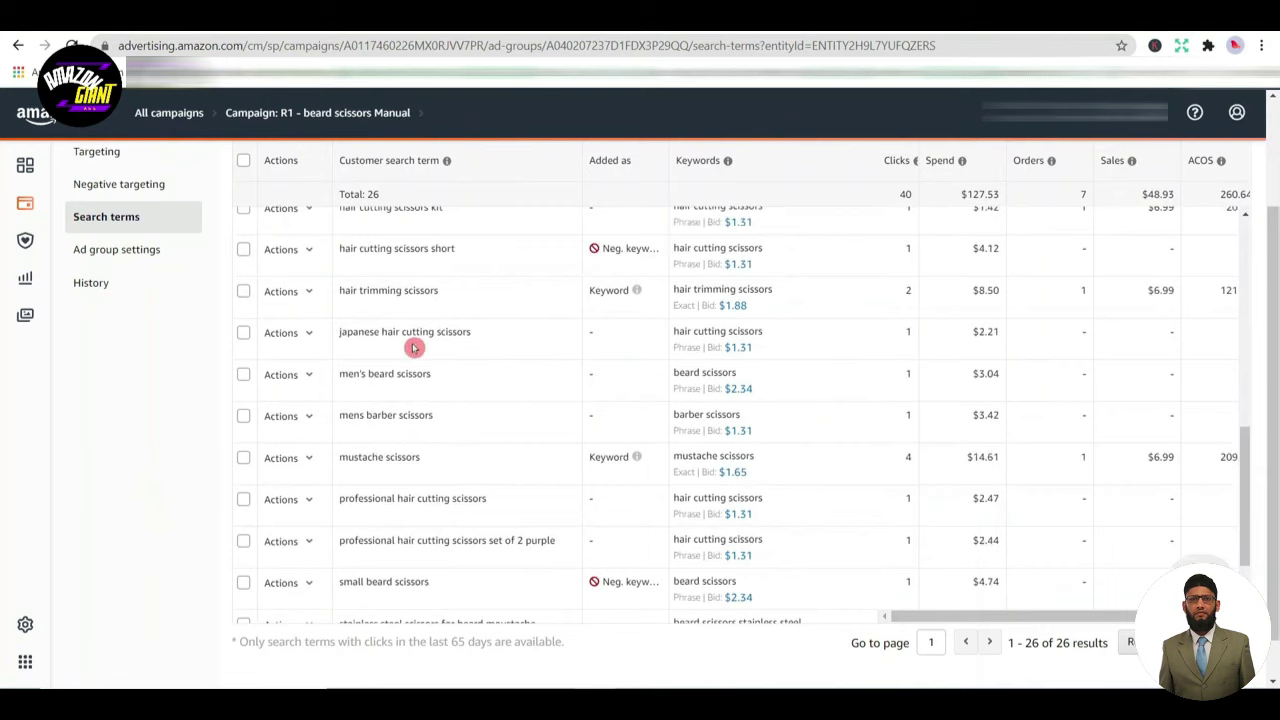
{"action": "scroll", "coordinate": [414, 347], "scroll_direction": "down", "scroll_amount": 1}
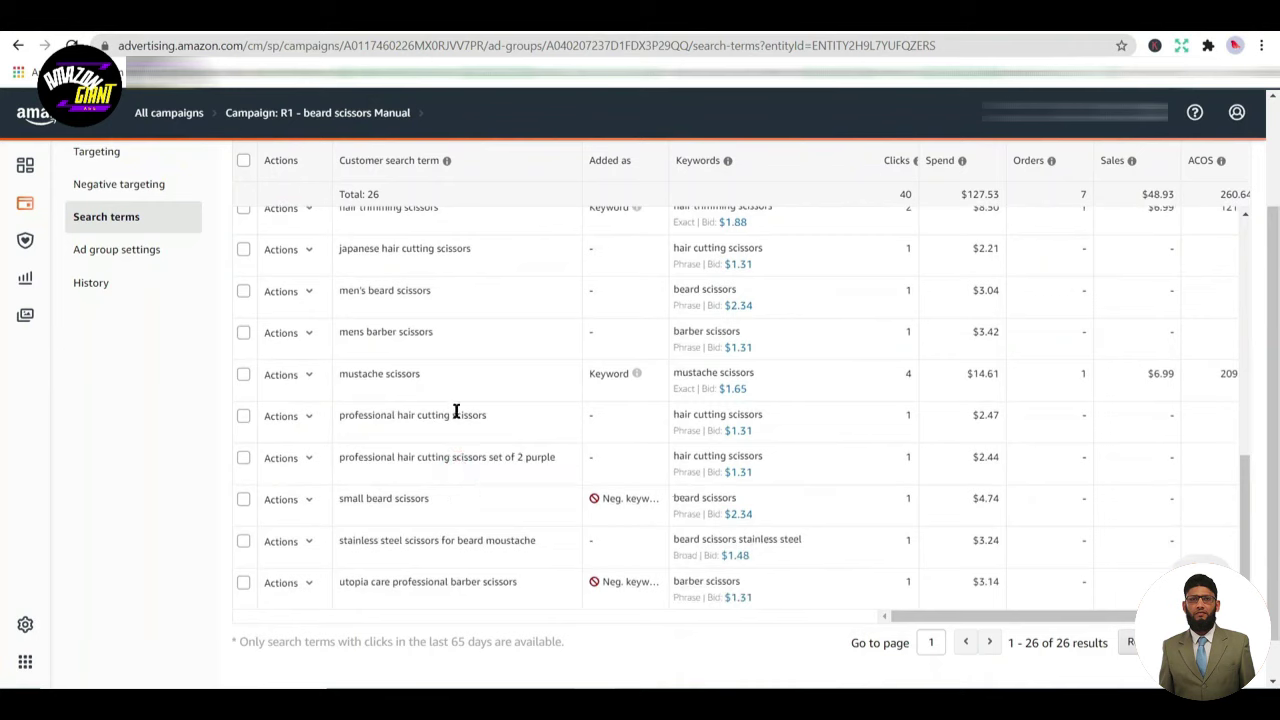
Recheck the blocked search term "small beard scissors" against the keyword "beard scissors" that triggered it
{"action": "triple_click", "coordinate": [703, 500]}
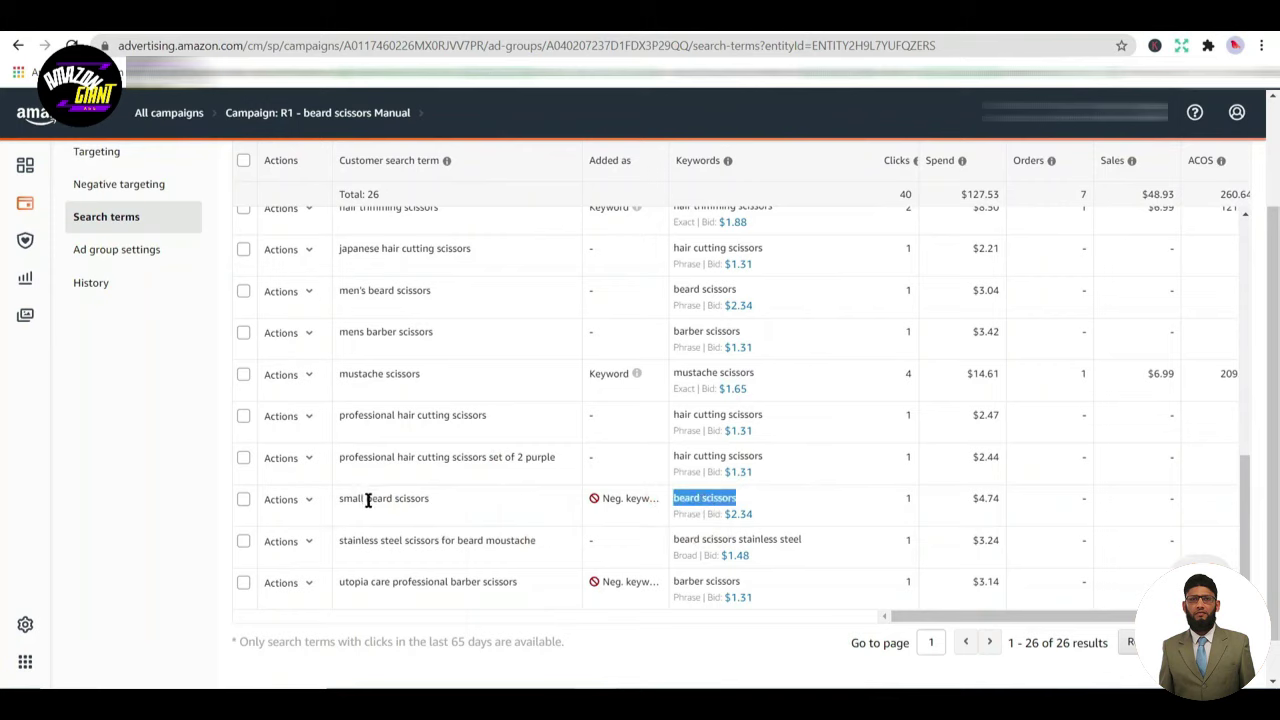
{"action": "left_click_drag", "start_coordinate": [368, 500], "coordinate": [463, 503]}
{"action": "left_click", "coordinate": [466, 505]}
{"action": "left_click", "coordinate": [205, 517]}
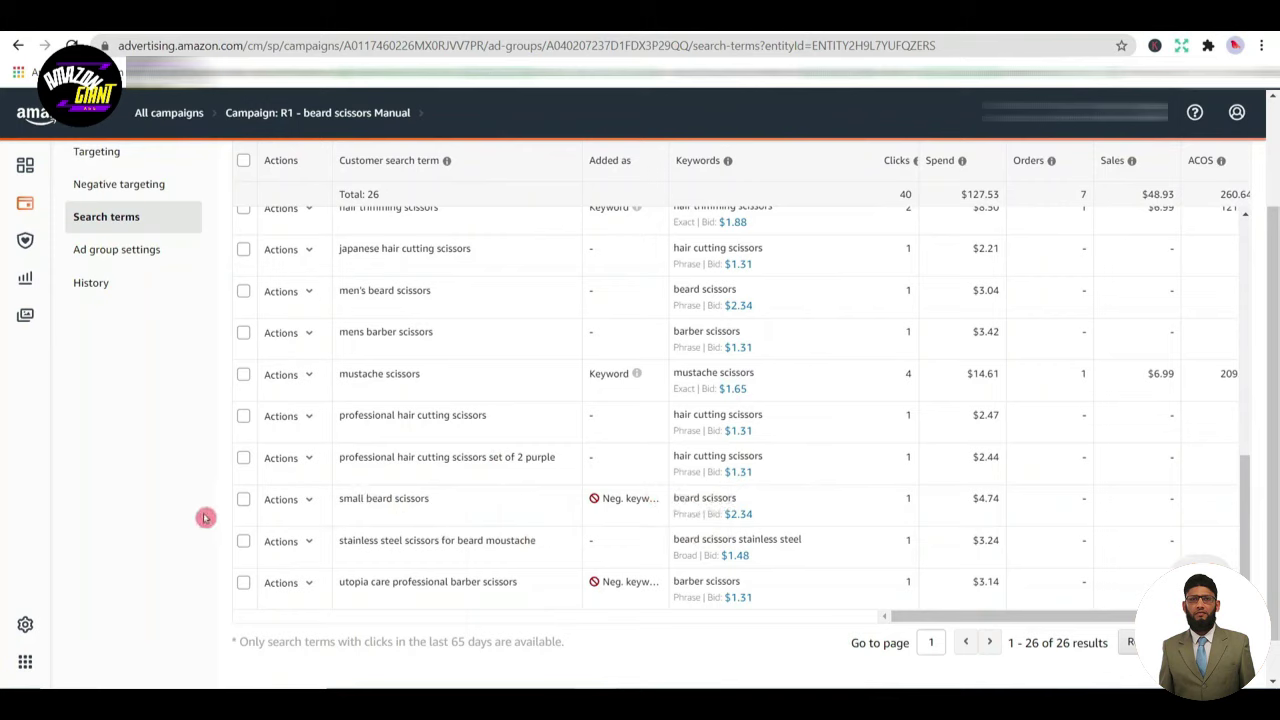